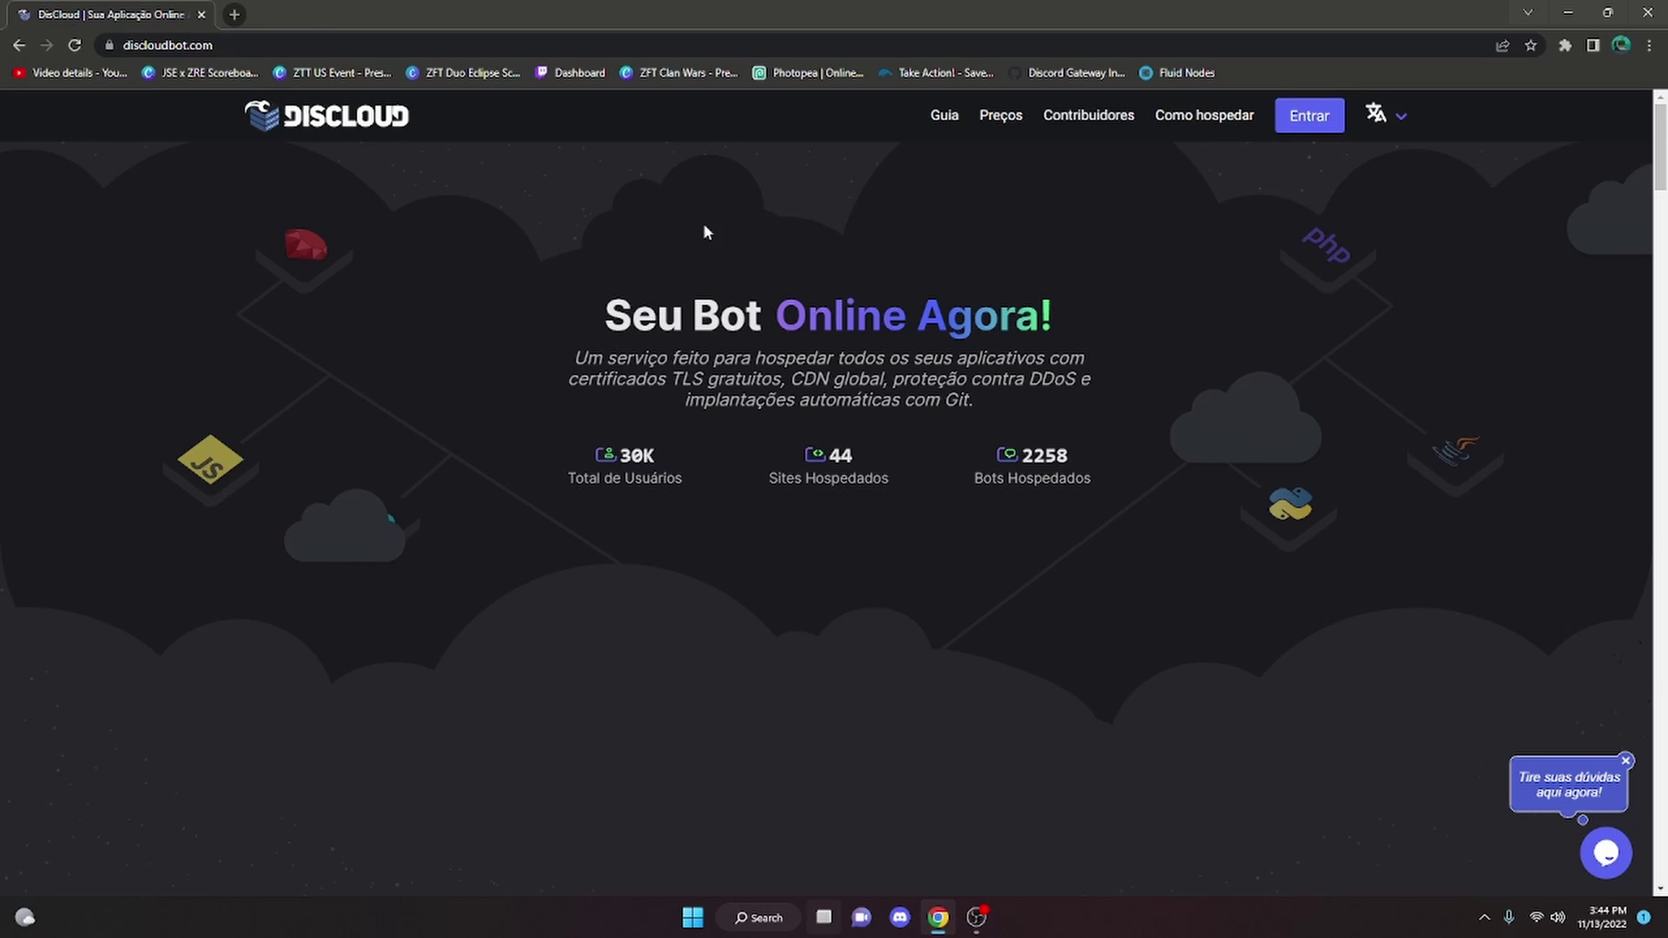
Sign in to DisCloud with the Discord account, then minimize Chrome to show the desktop
{"action": "left_click", "coordinate": [1401, 115]}
{"action": "left_click", "coordinate": [1402, 193]}
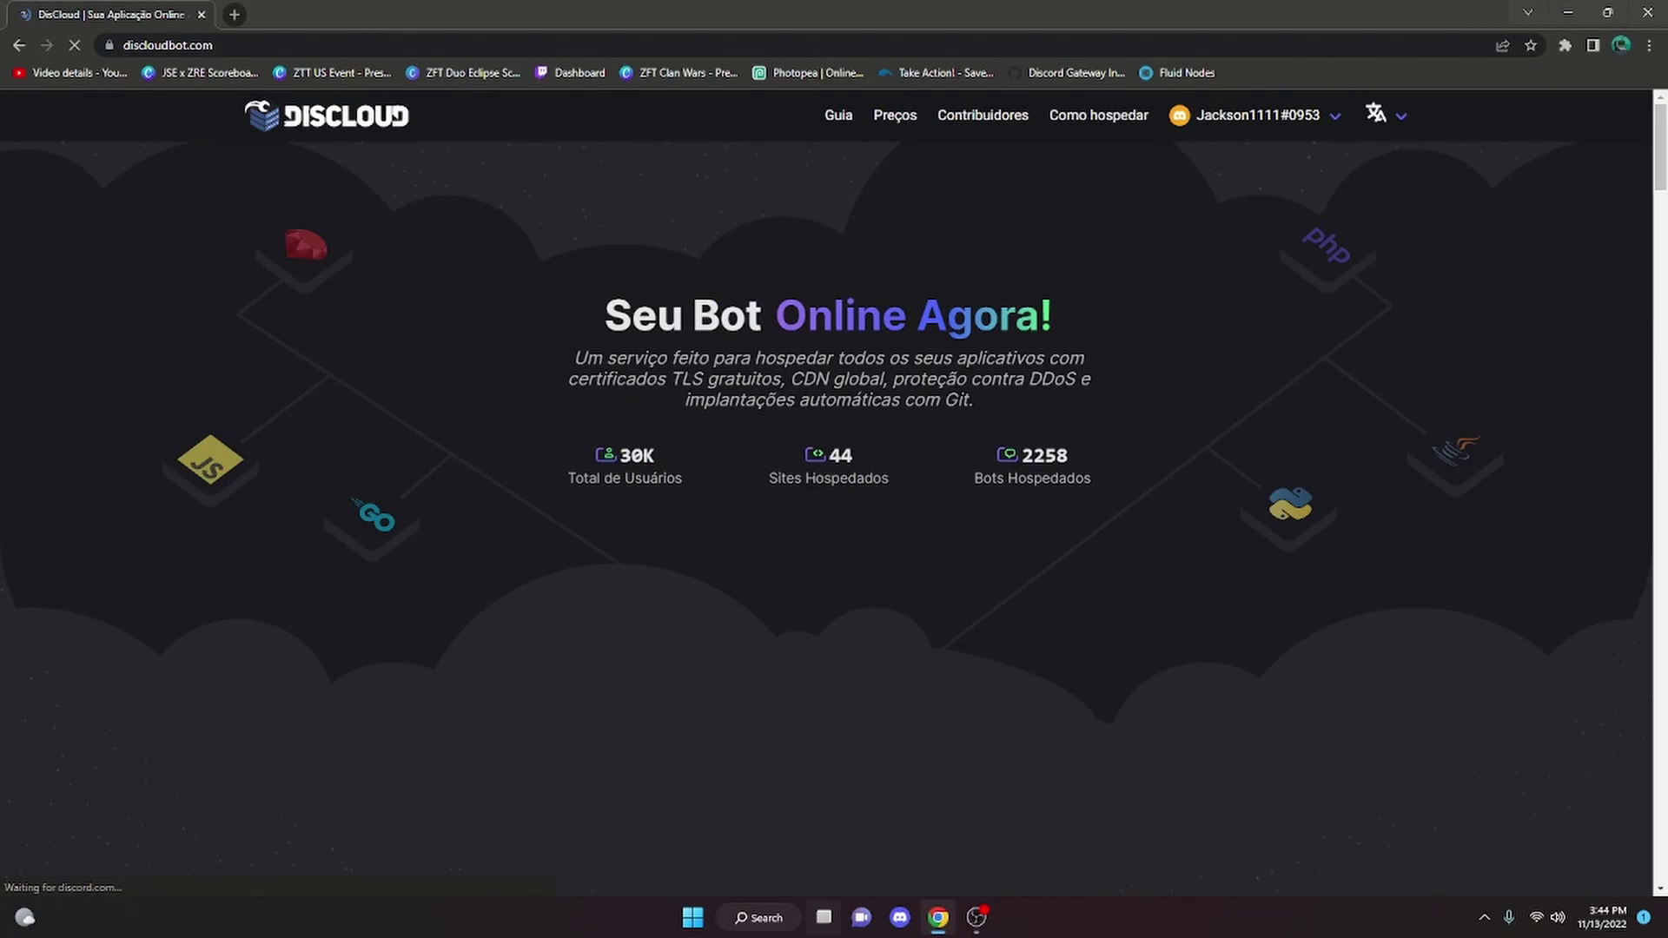
{"action": "mouse_move", "coordinate": [1277, 132]}
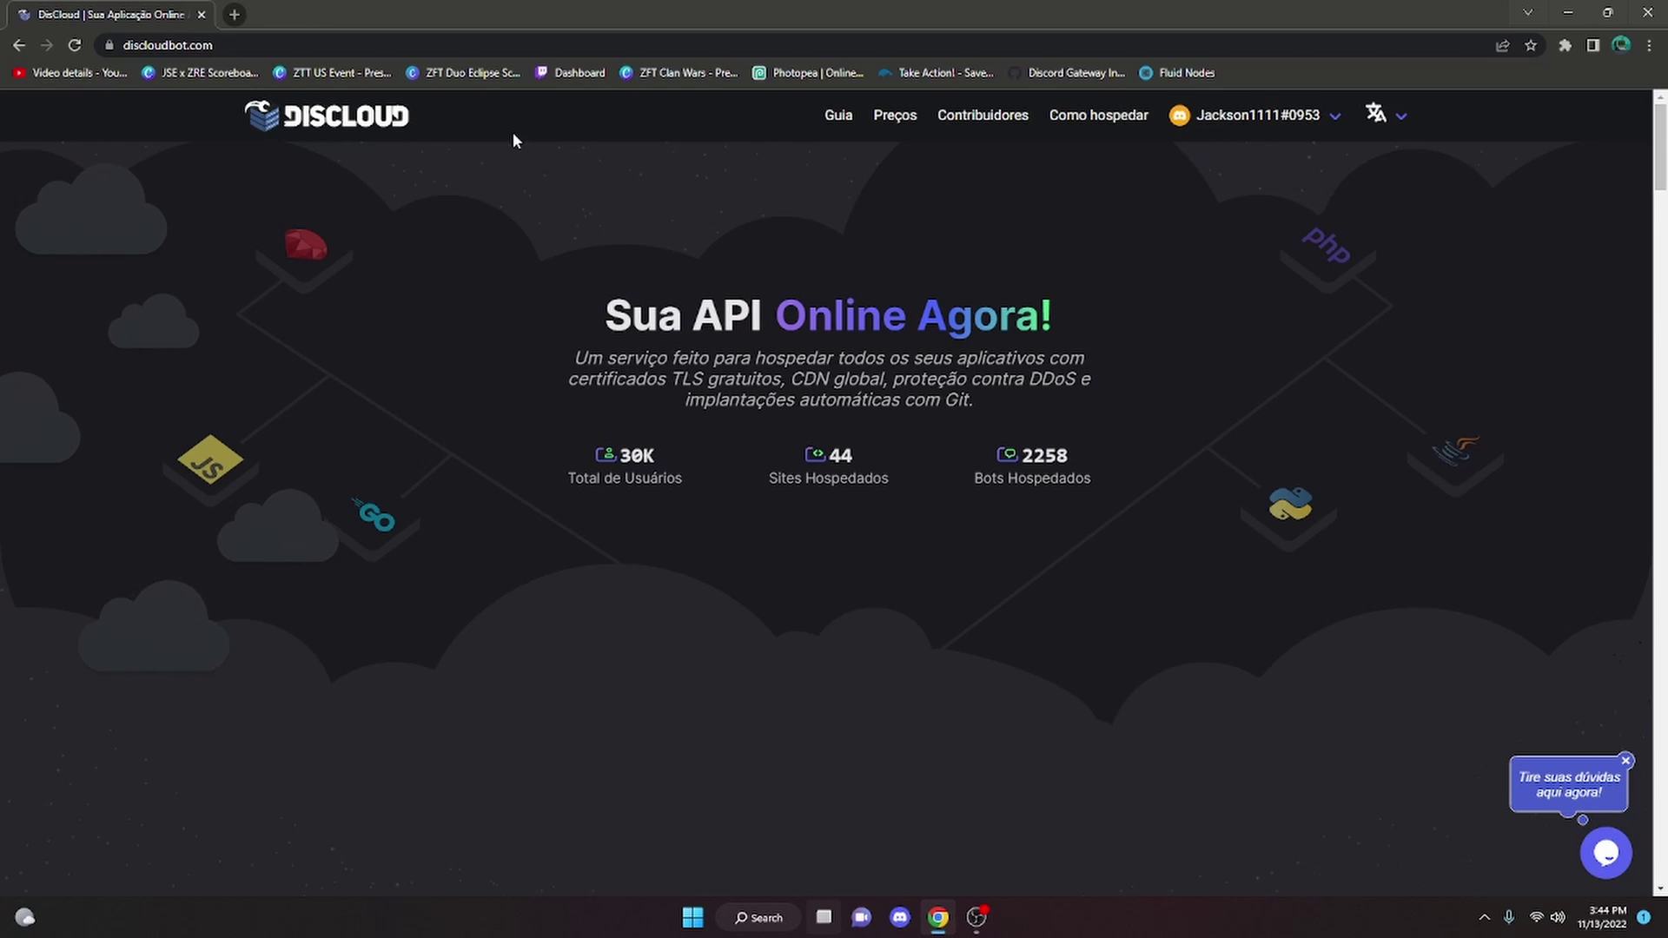
{"action": "key", "text": "super+d"}
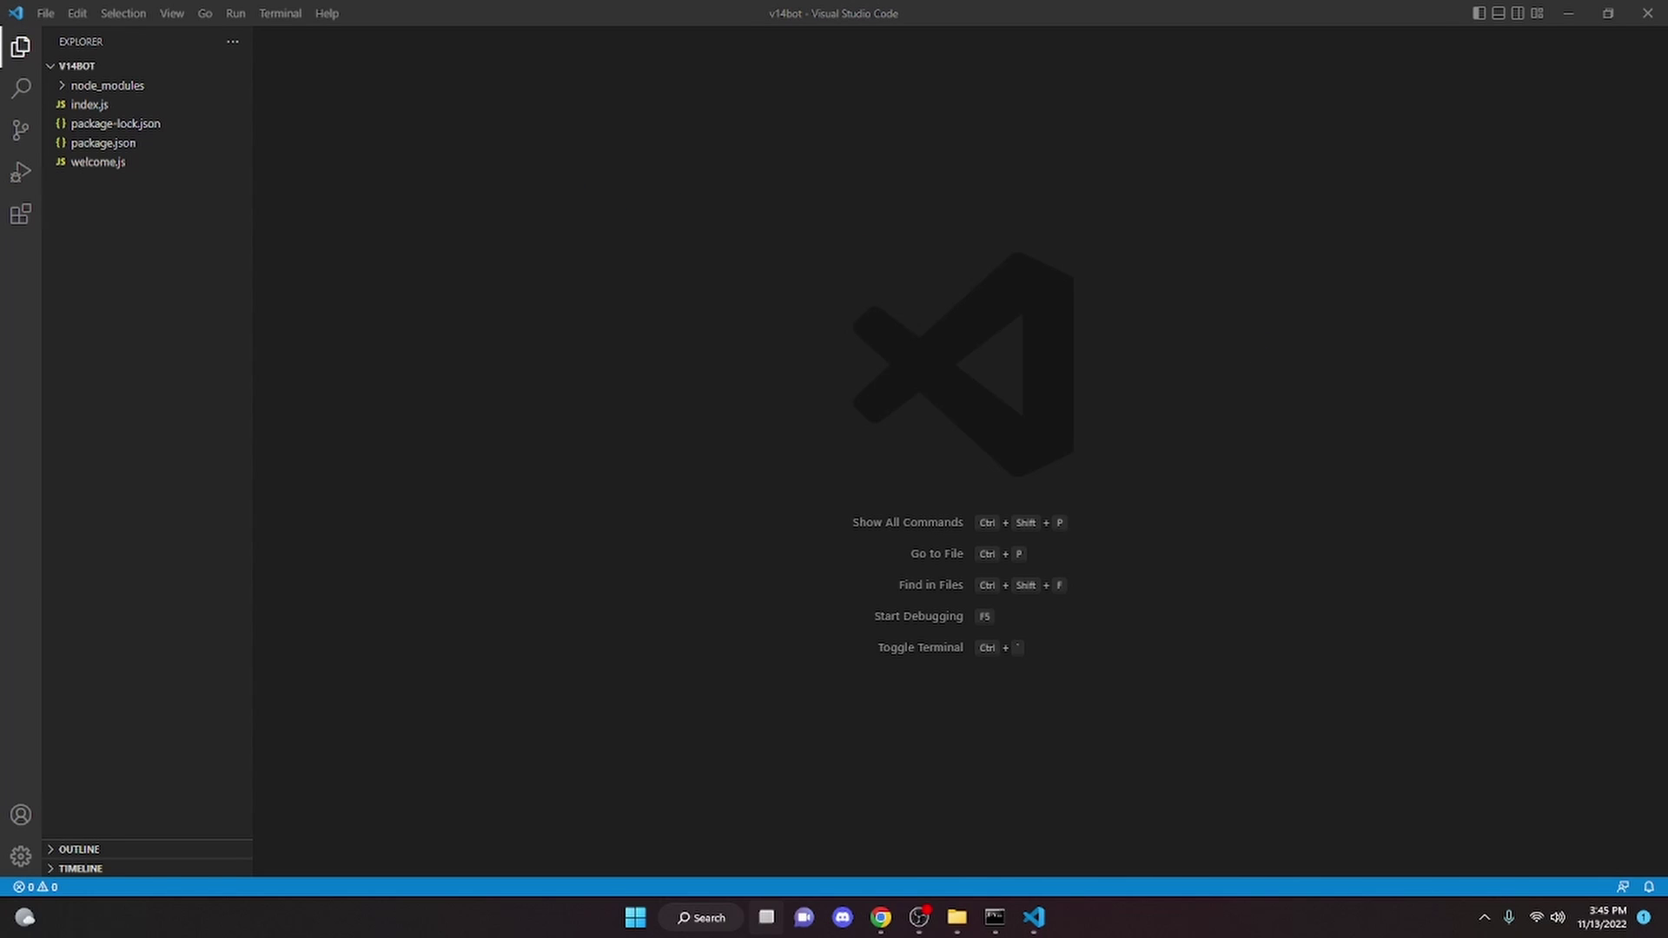
Create a new file named discloud.config in the v14bot project
{"action": "left_click", "coordinate": [178, 67]}
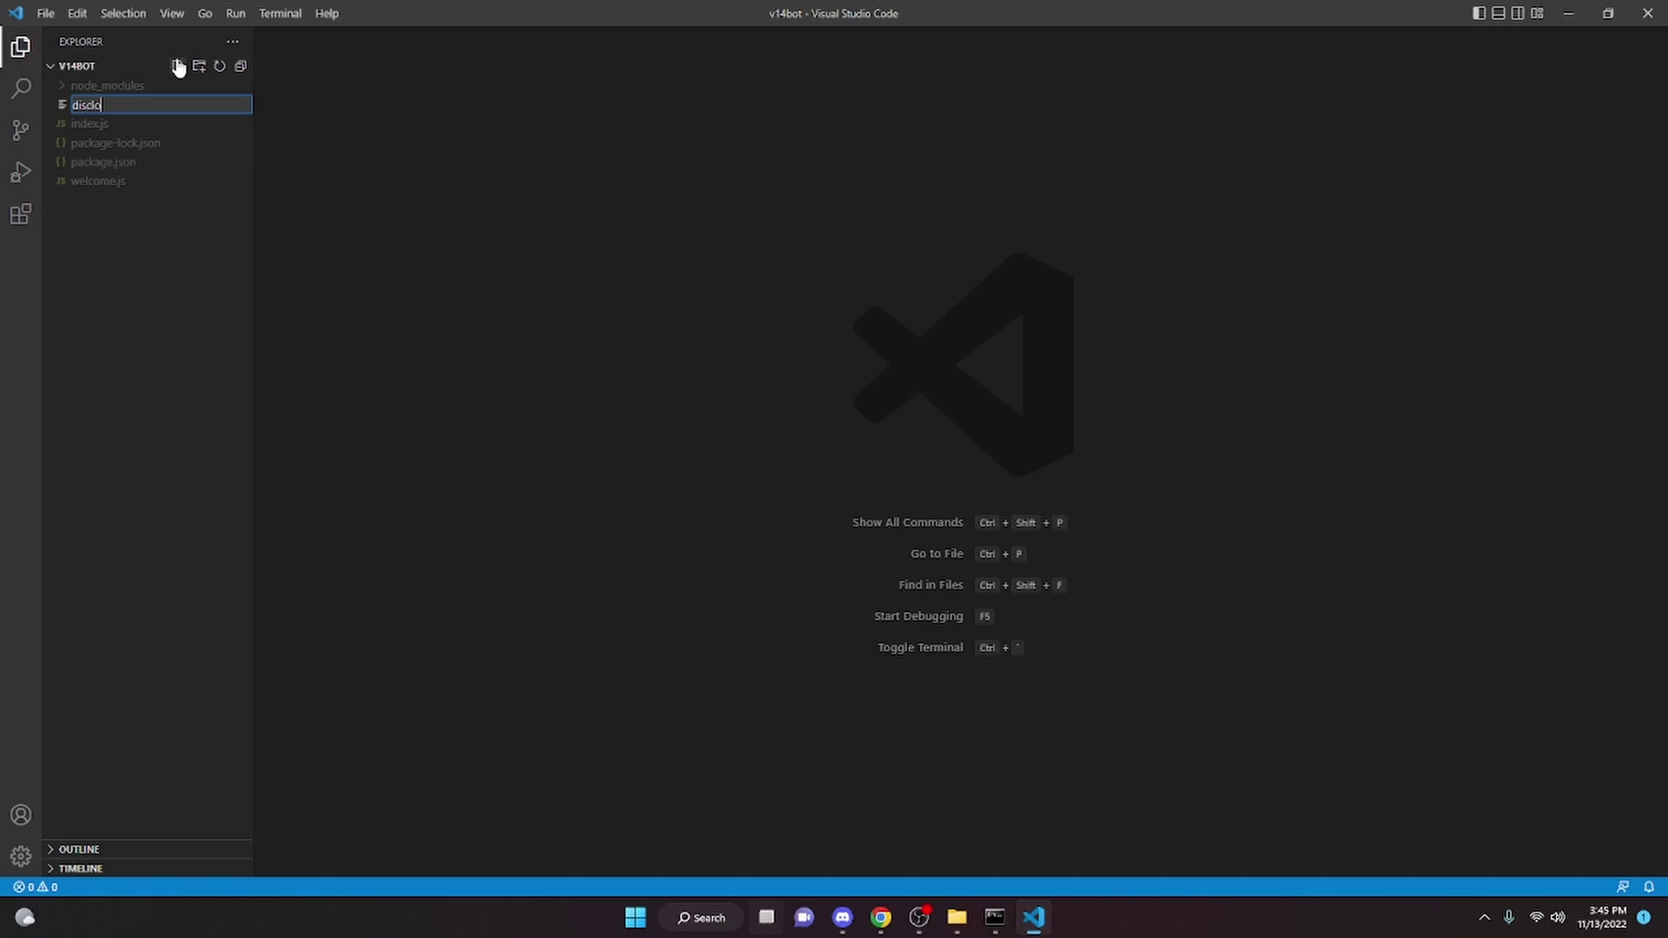
{"action": "type", "text": "discloud.config"}
{"action": "key", "text": "Return"}
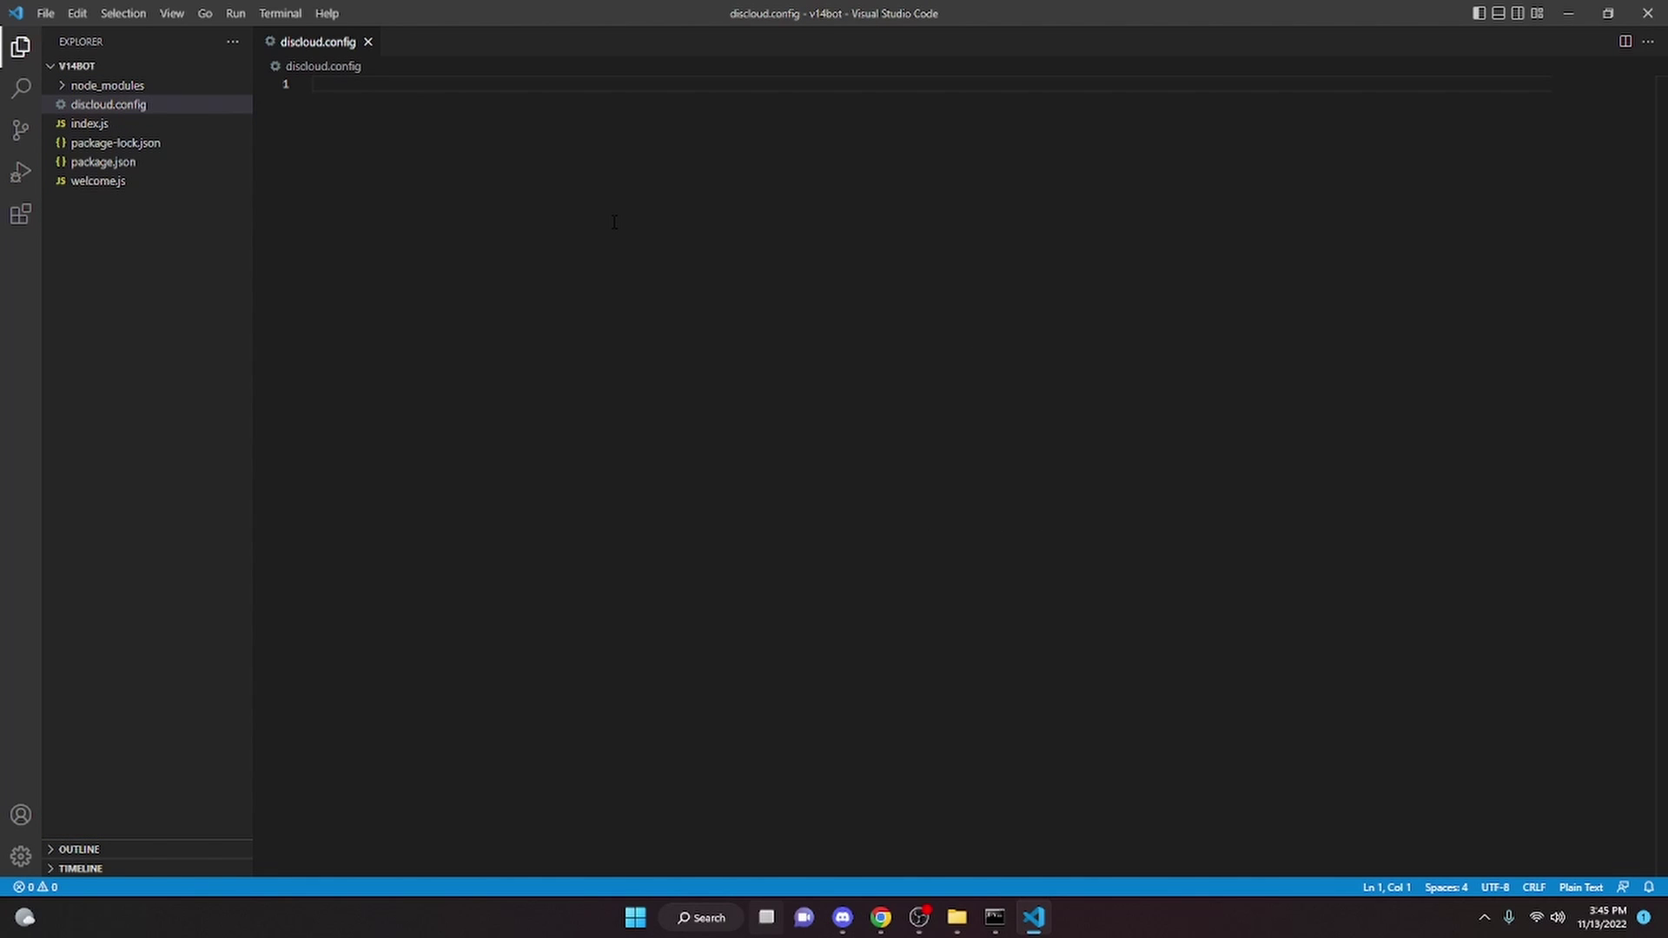
Enter empty ID, TYPE, MAIN, RAM, AUTORESTART, VERSION and APT keys and save discloud.config
{"action": "type", "text": "ID="}
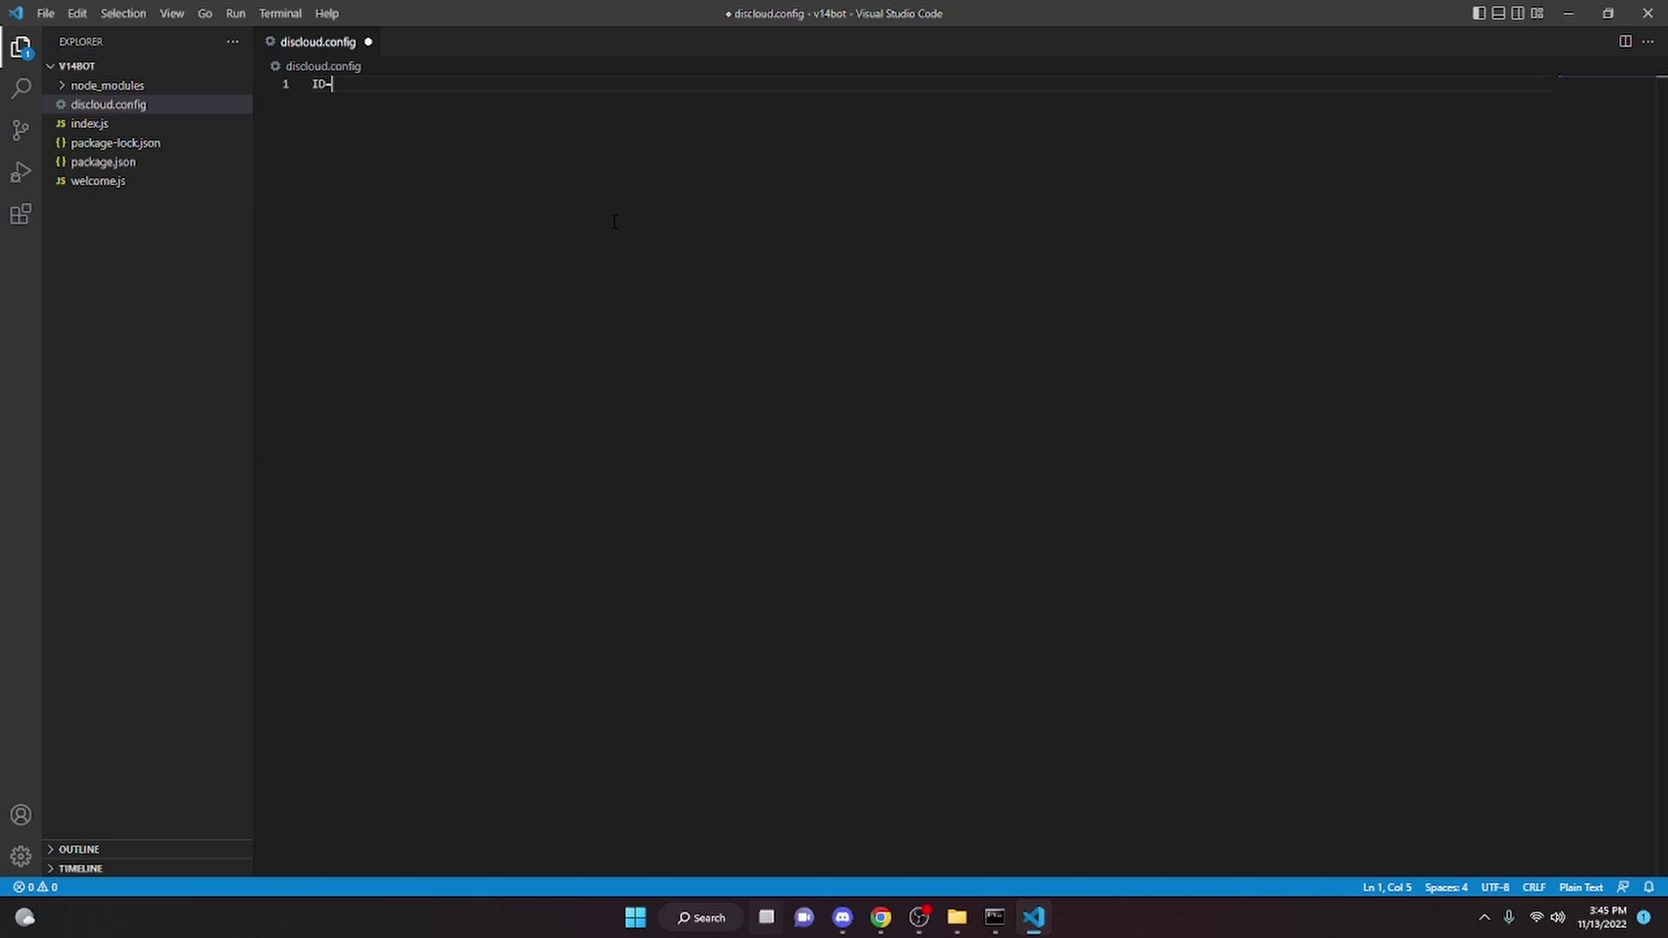
{"action": "key", "text": "Return"}
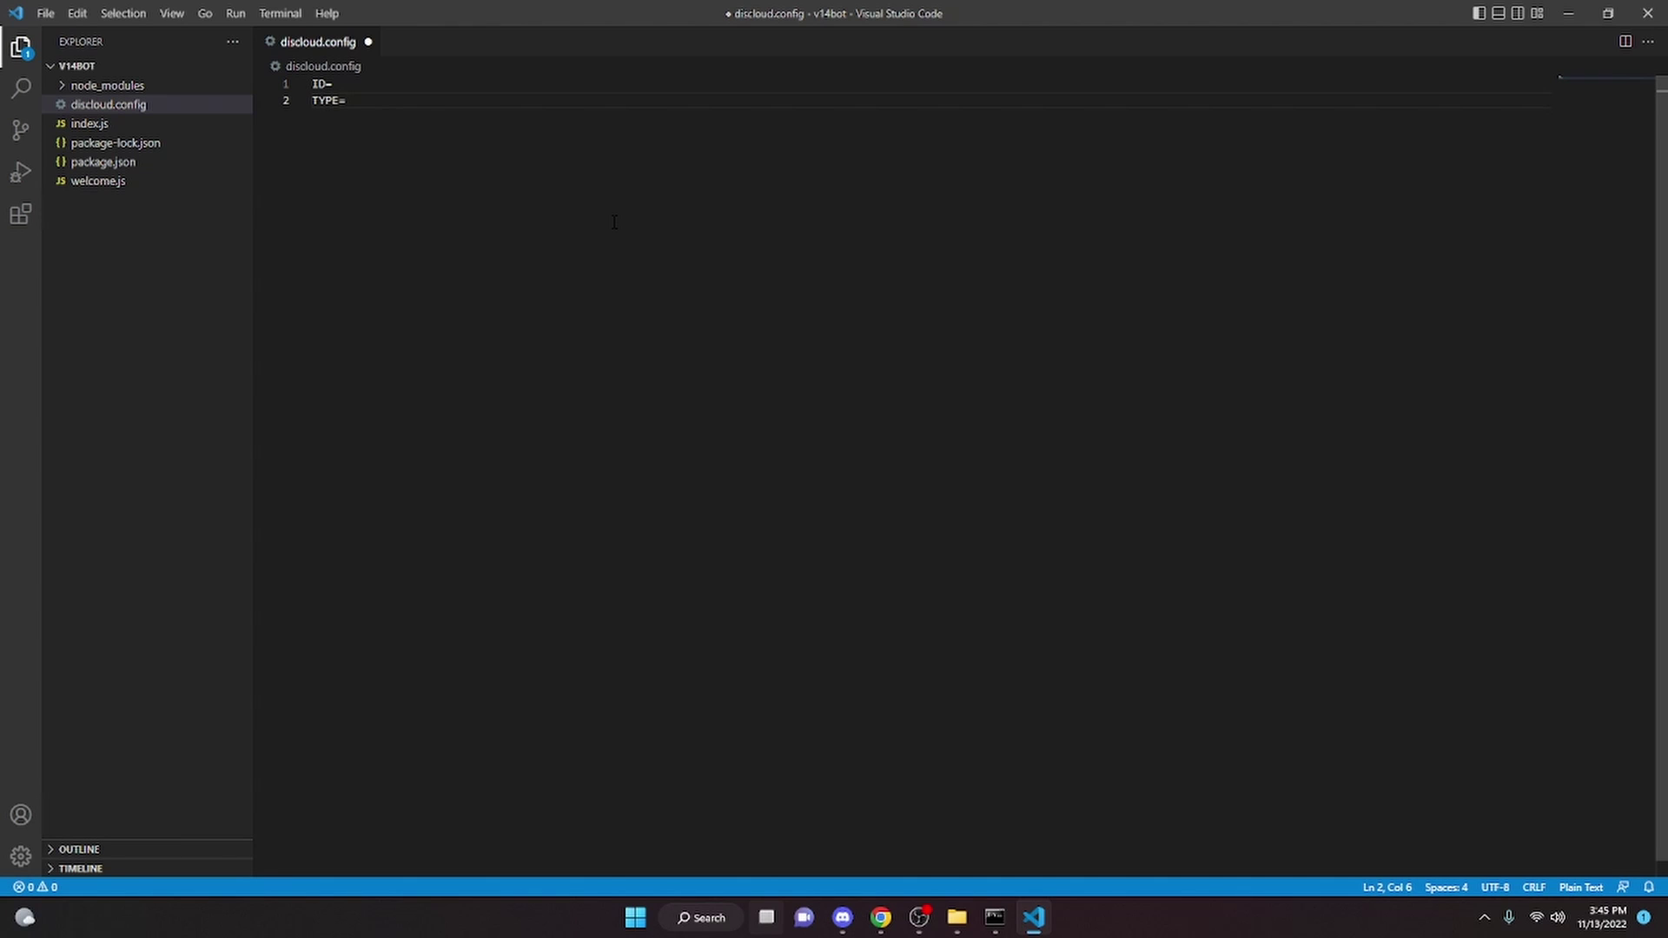
{"action": "key", "text": "Return"}
{"action": "key", "text": "Return"}
{"action": "type", "text": "AUTORESTAR"}
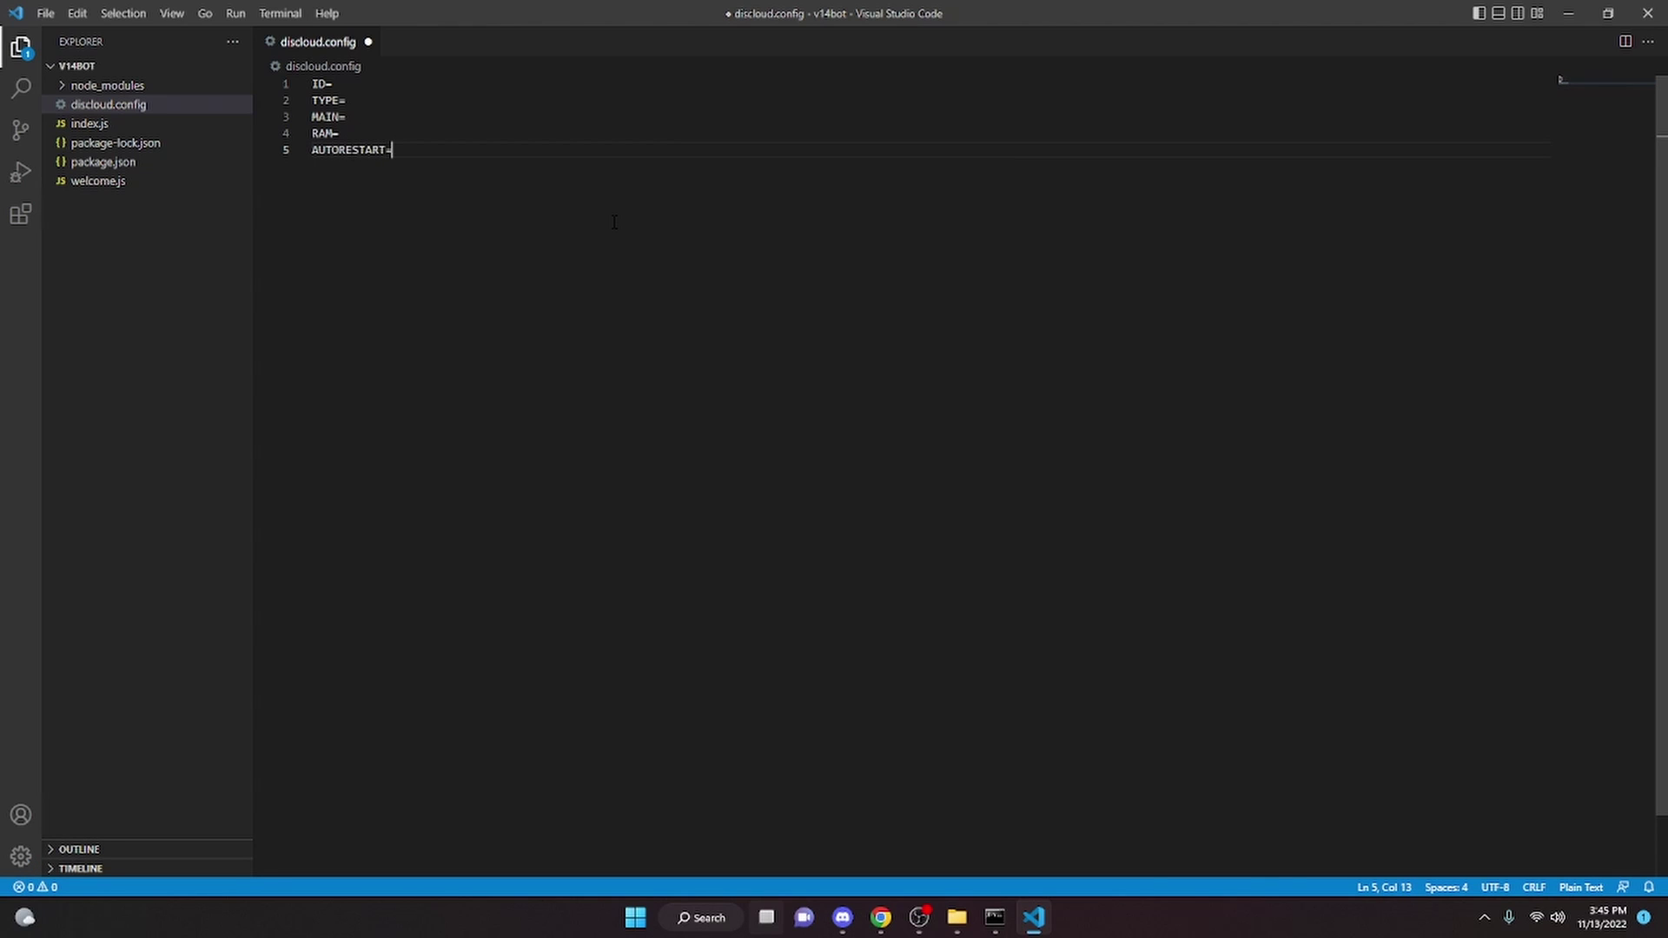
{"action": "type", "text": "T="}
{"action": "key", "text": "Return"}
{"action": "type", "text": "VERSION="}
{"action": "key", "text": "Return"}
{"action": "type", "text": "APT"}
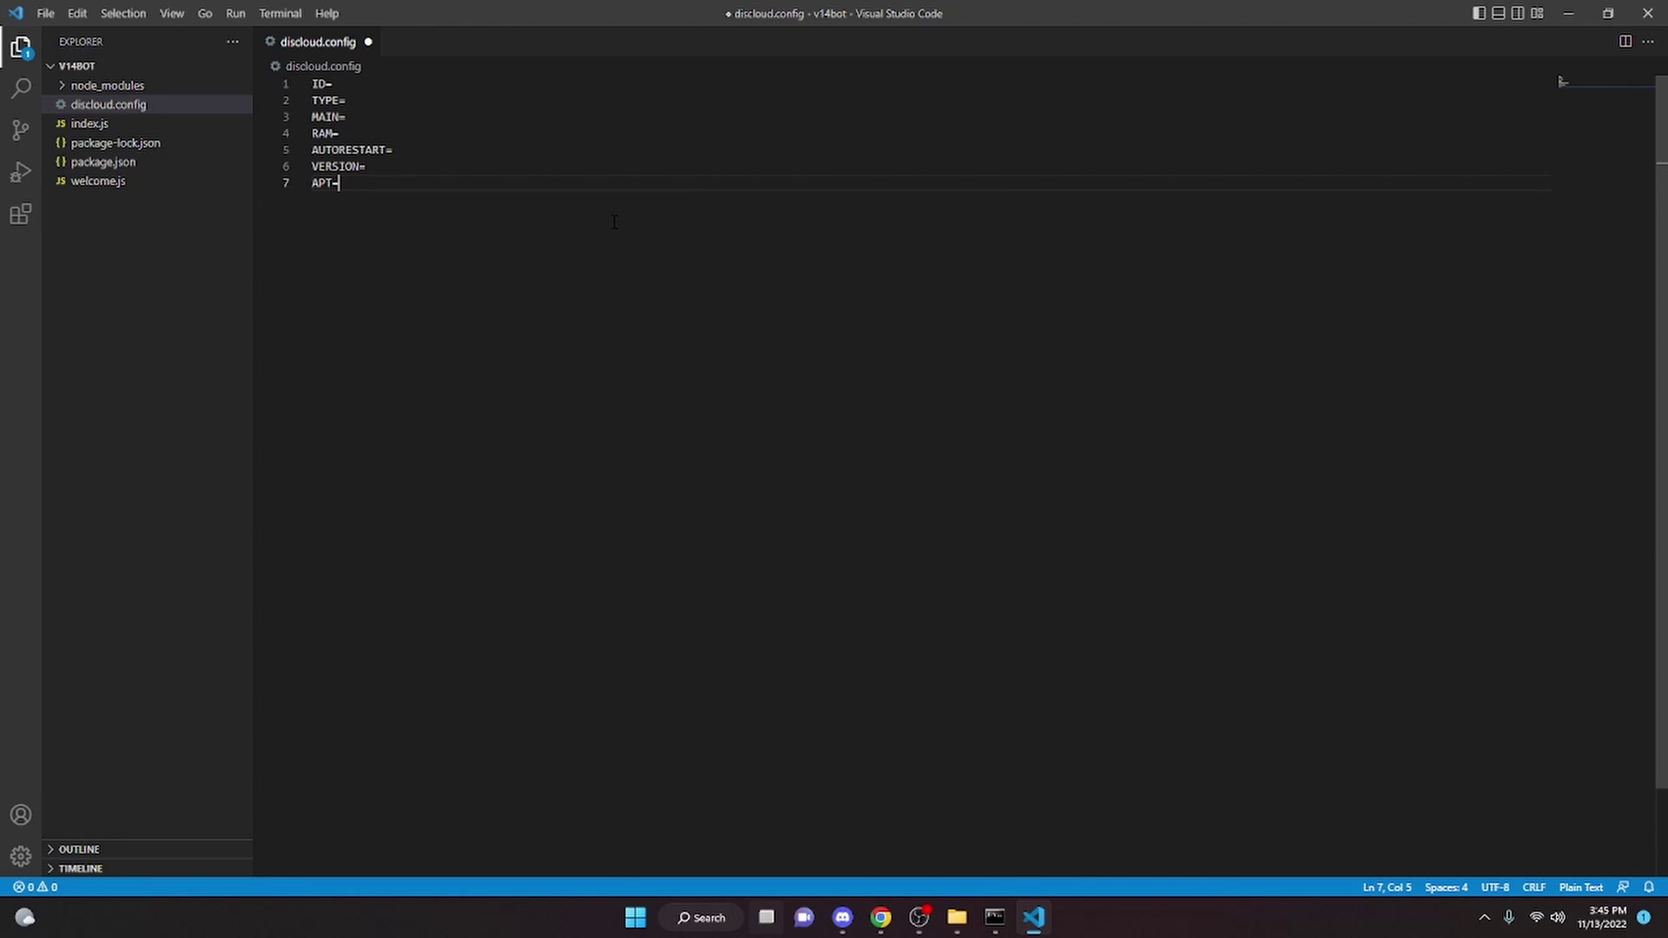
{"action": "key", "text": "ctrl+s"}
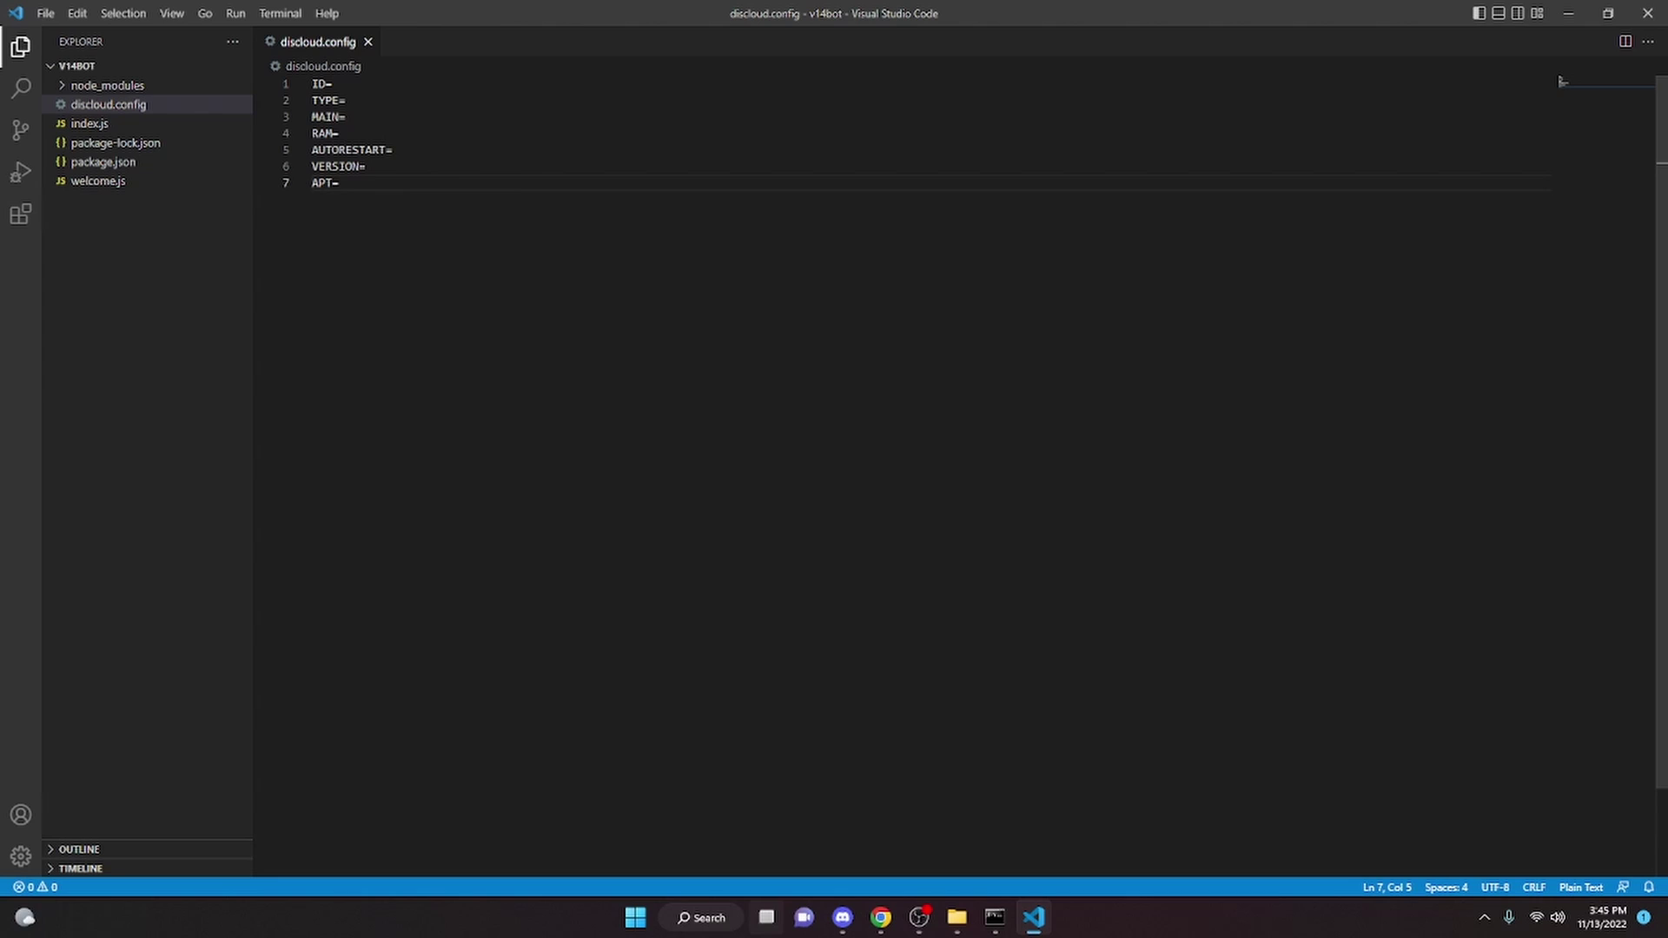
{"action": "key", "text": "alt+Tab"}
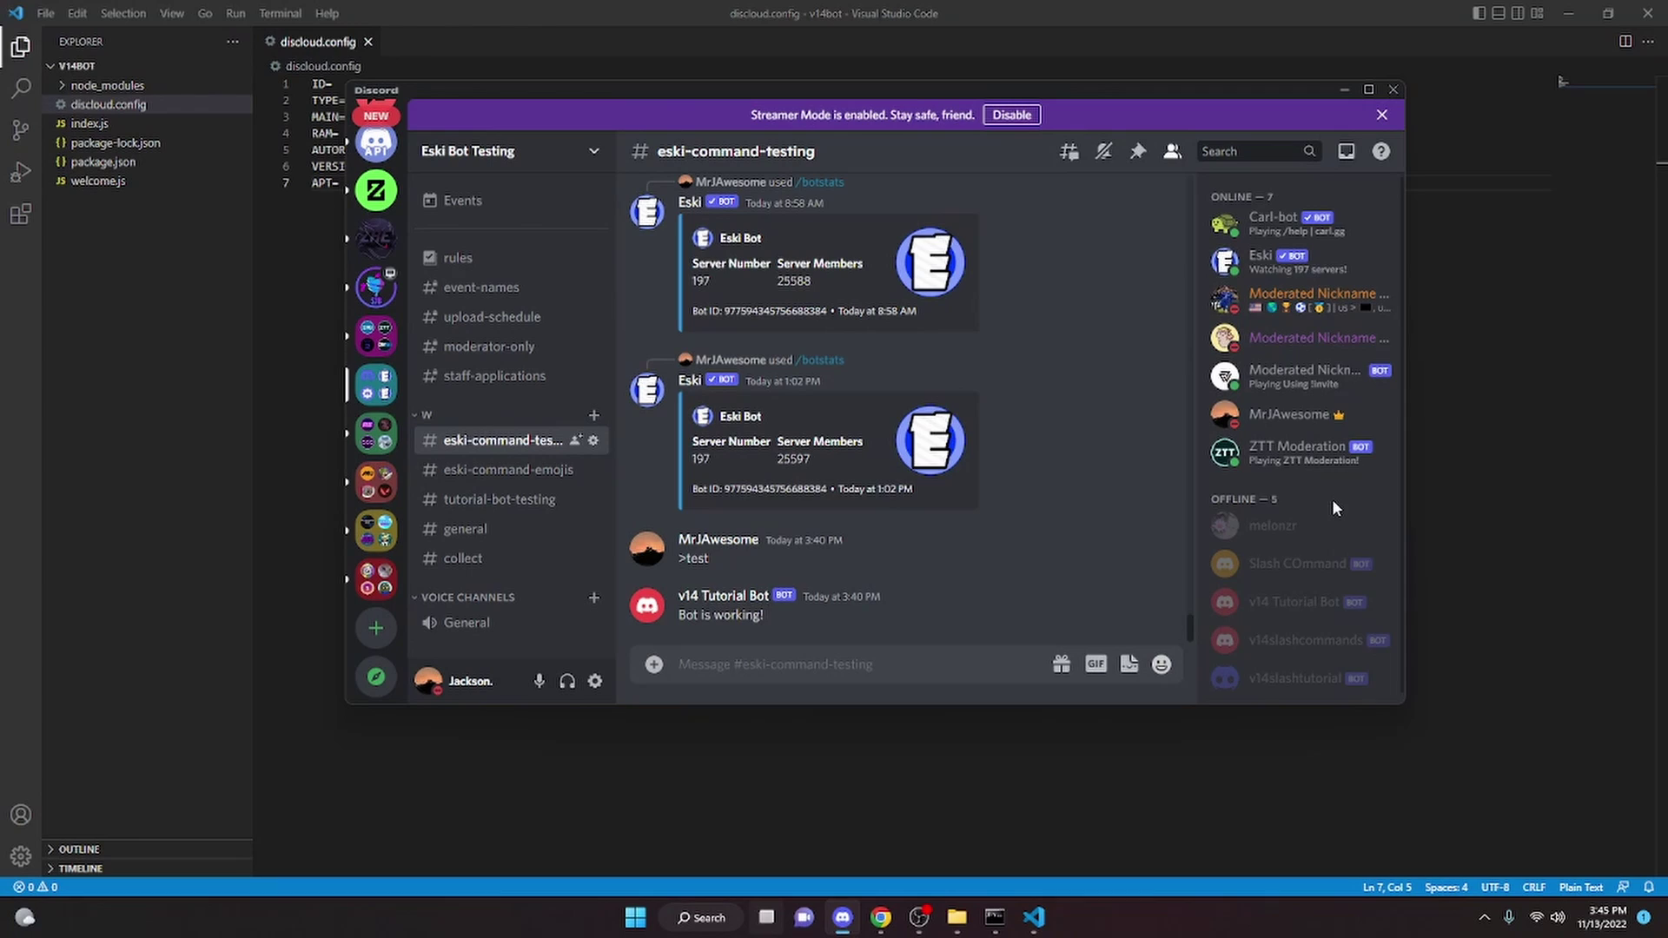
Copy the v14 Tutorial Bot's user ID from Discord's member list
{"action": "scroll", "coordinate": [1332, 508], "scroll_direction": "down", "scroll_amount": 1}
{"action": "left_click", "coordinate": [1295, 597]}
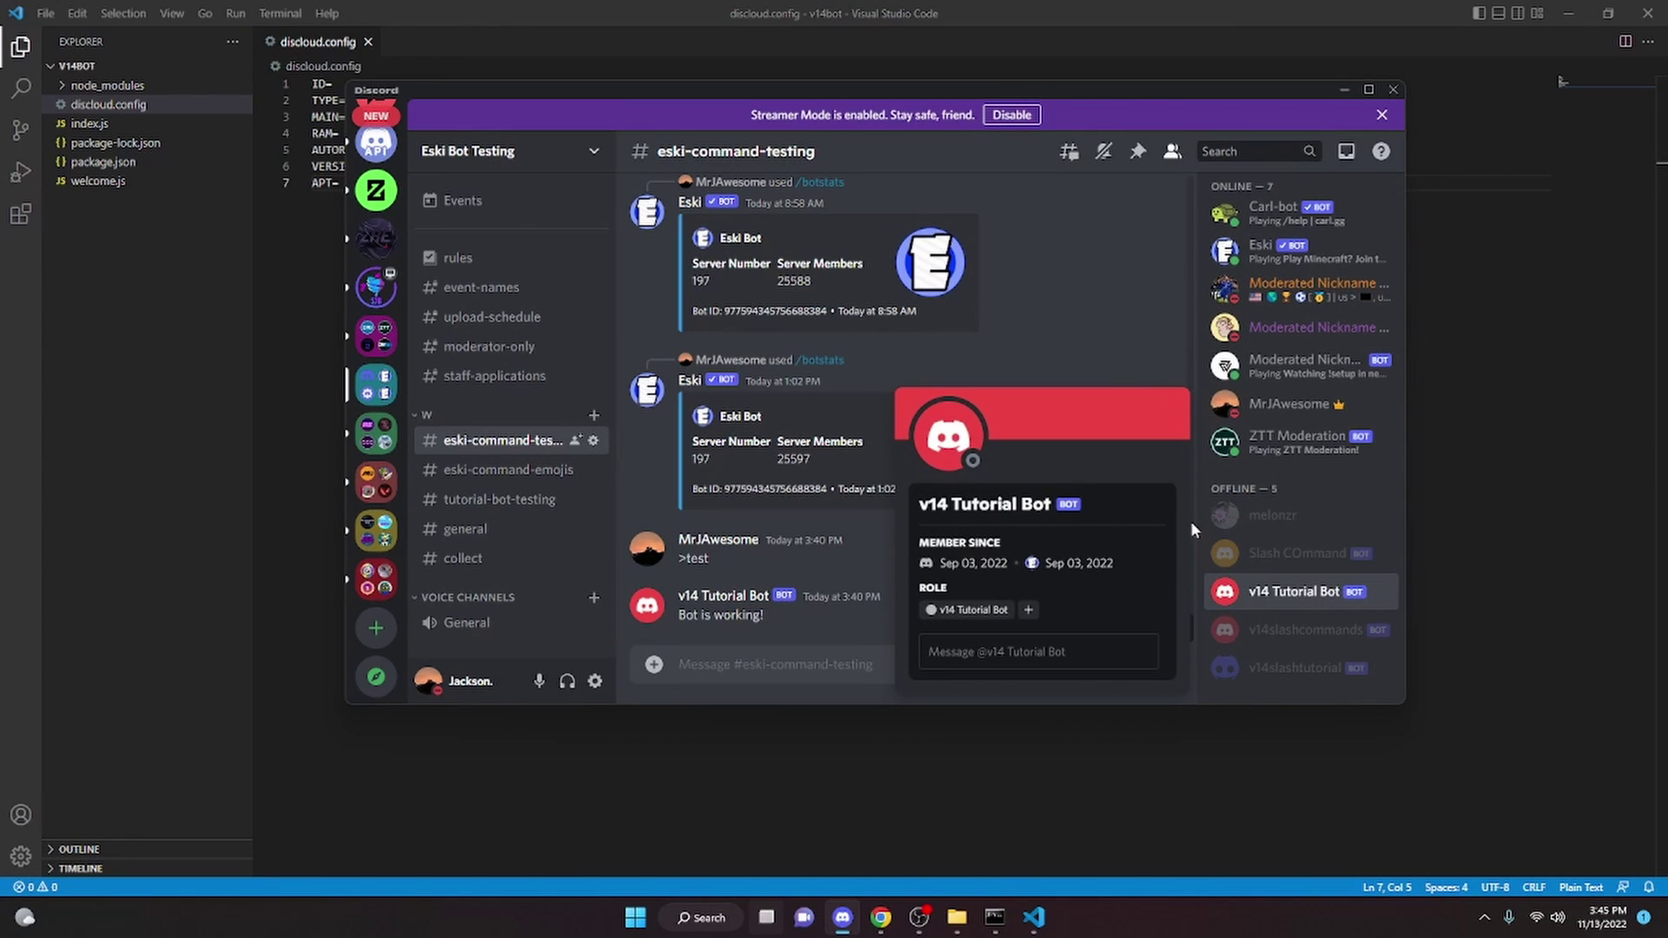
{"action": "right_click", "coordinate": [1272, 601]}
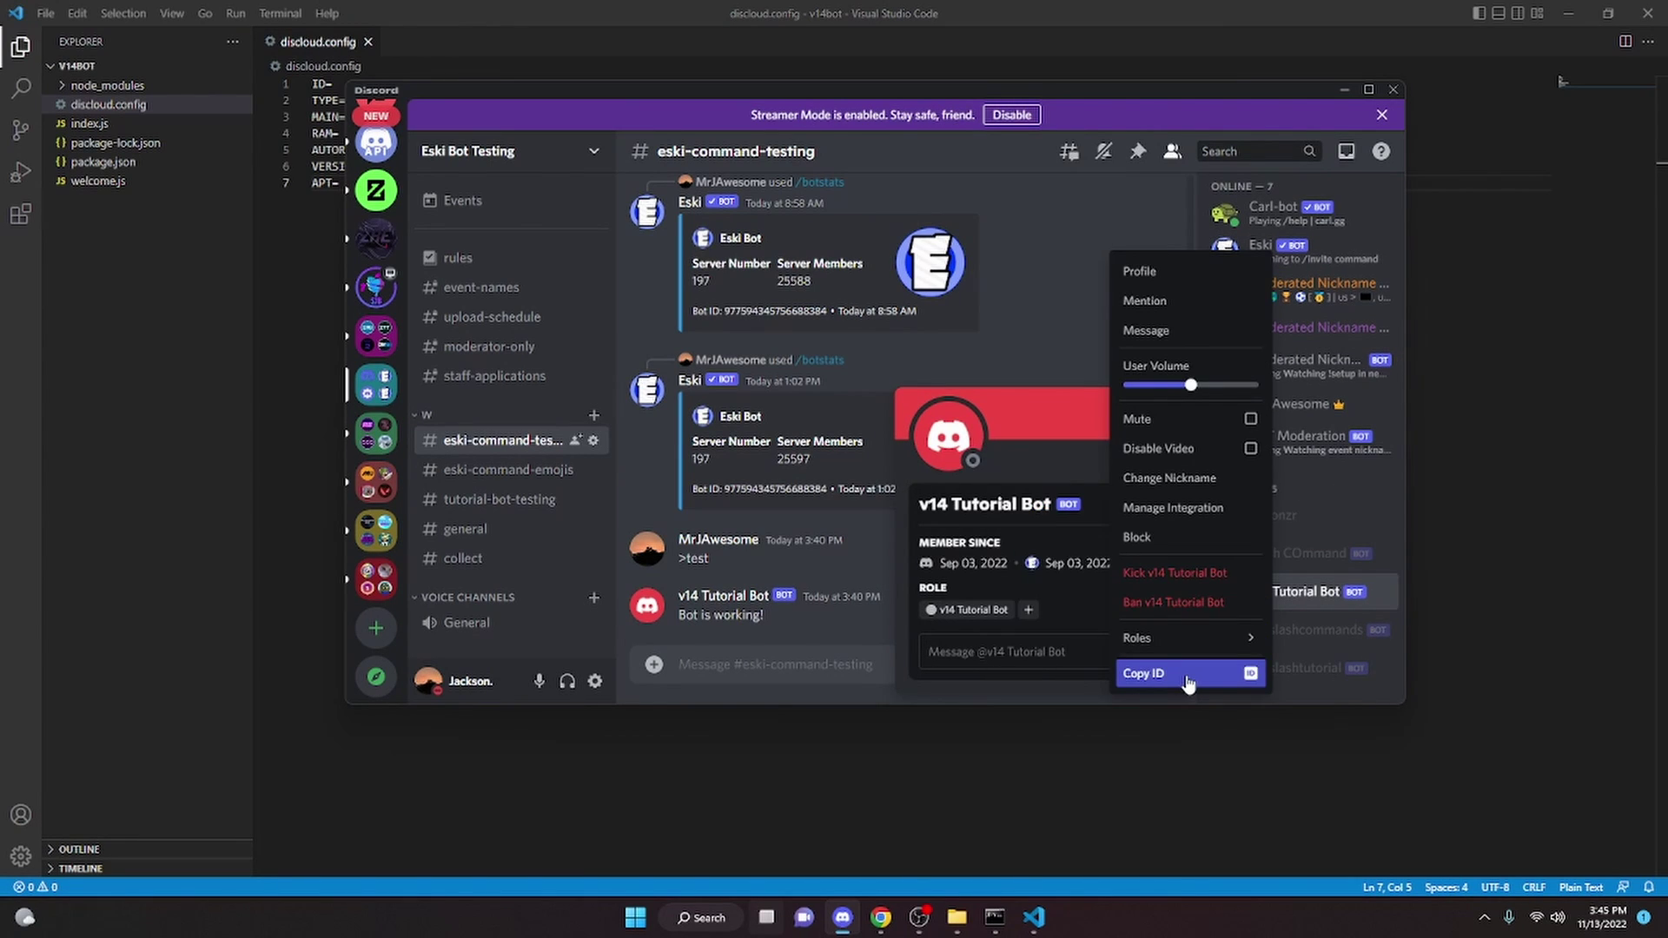
{"action": "left_click", "coordinate": [1187, 675]}
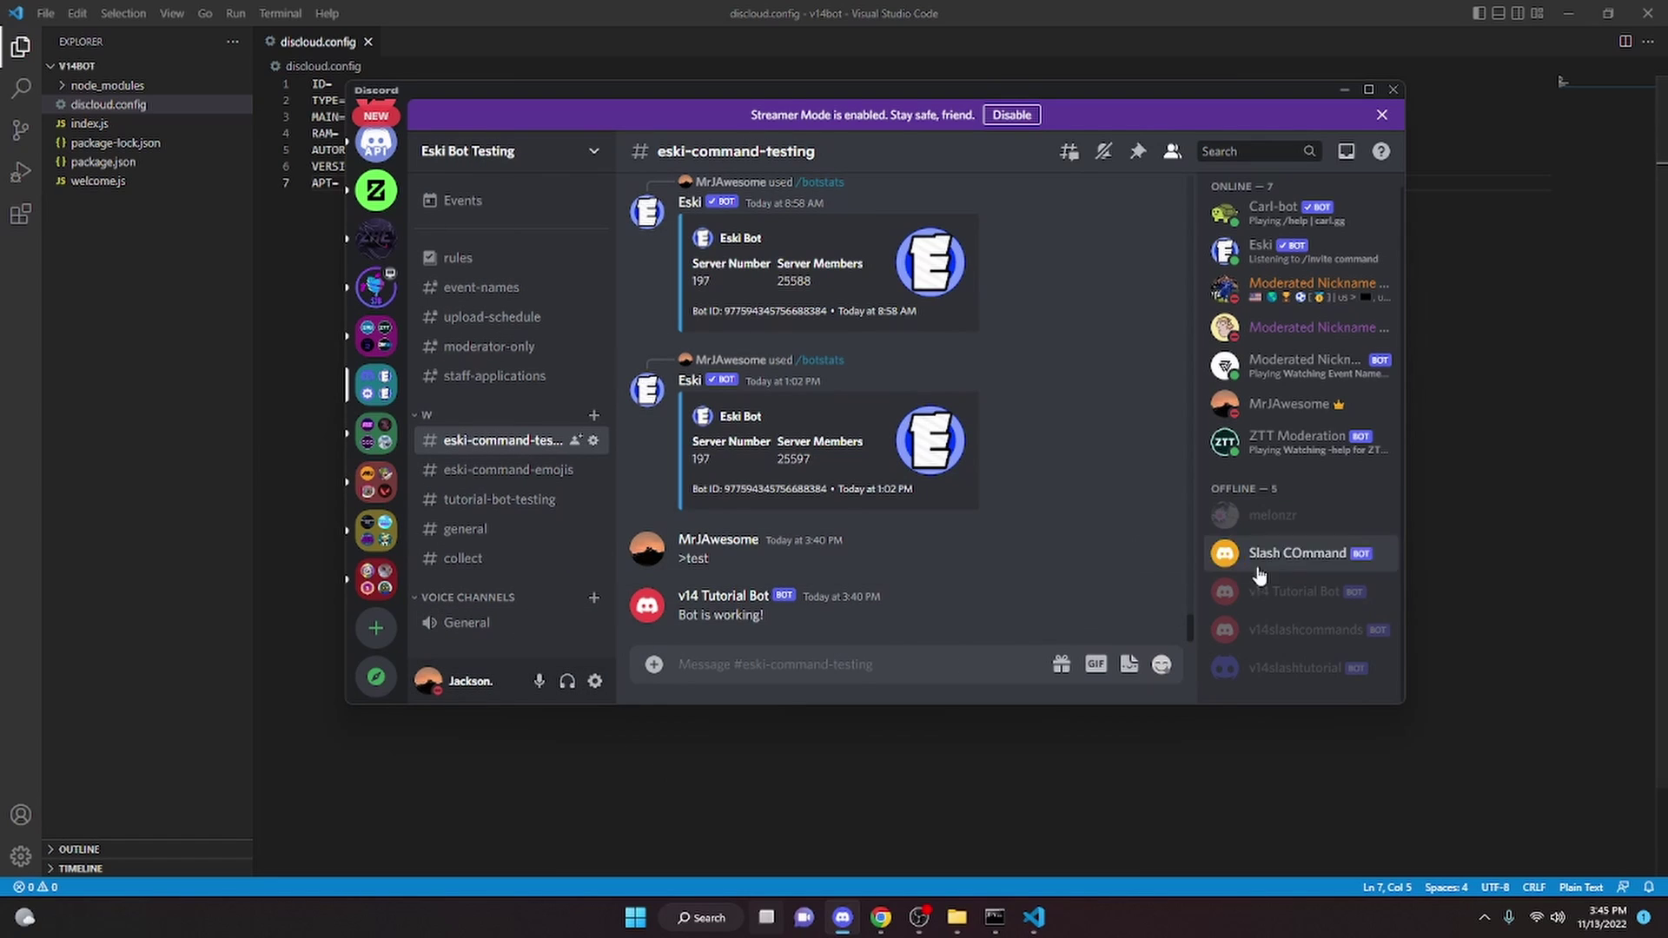
{"action": "right_click", "coordinate": [1282, 598]}
Paste the copied bot ID after ID= in discloud.config
{"action": "left_click", "coordinate": [1198, 674]}
{"action": "key", "text": "alt+Tab"}
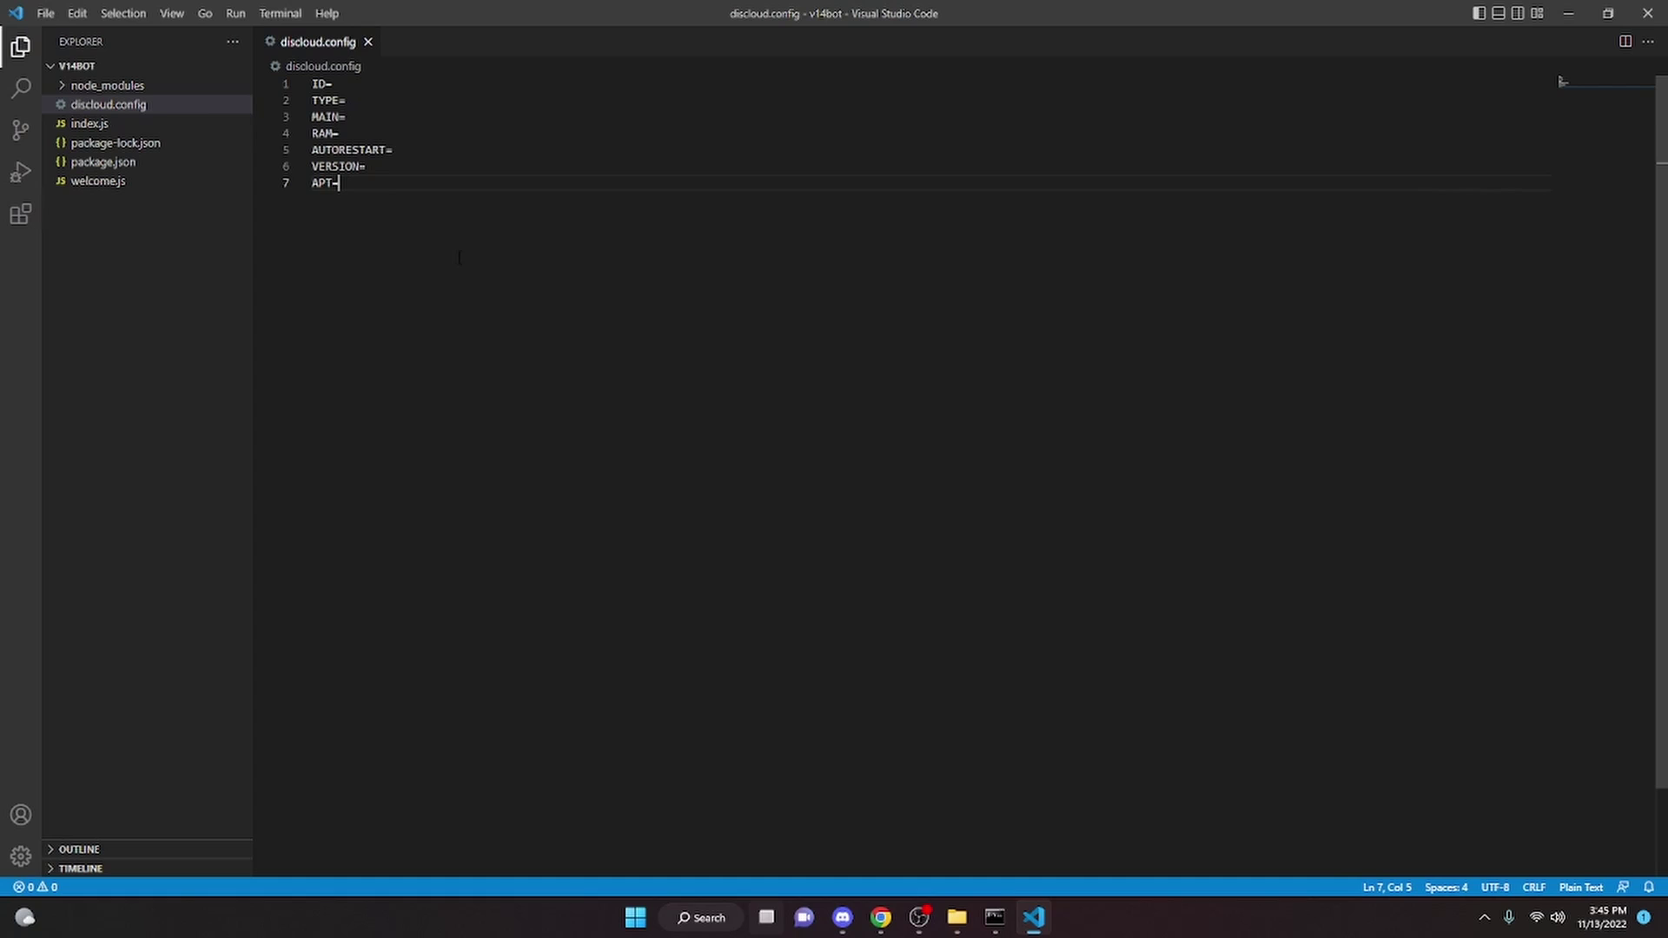
{"action": "left_click", "coordinate": [409, 90]}
{"action": "key", "text": "ctrl+v"}
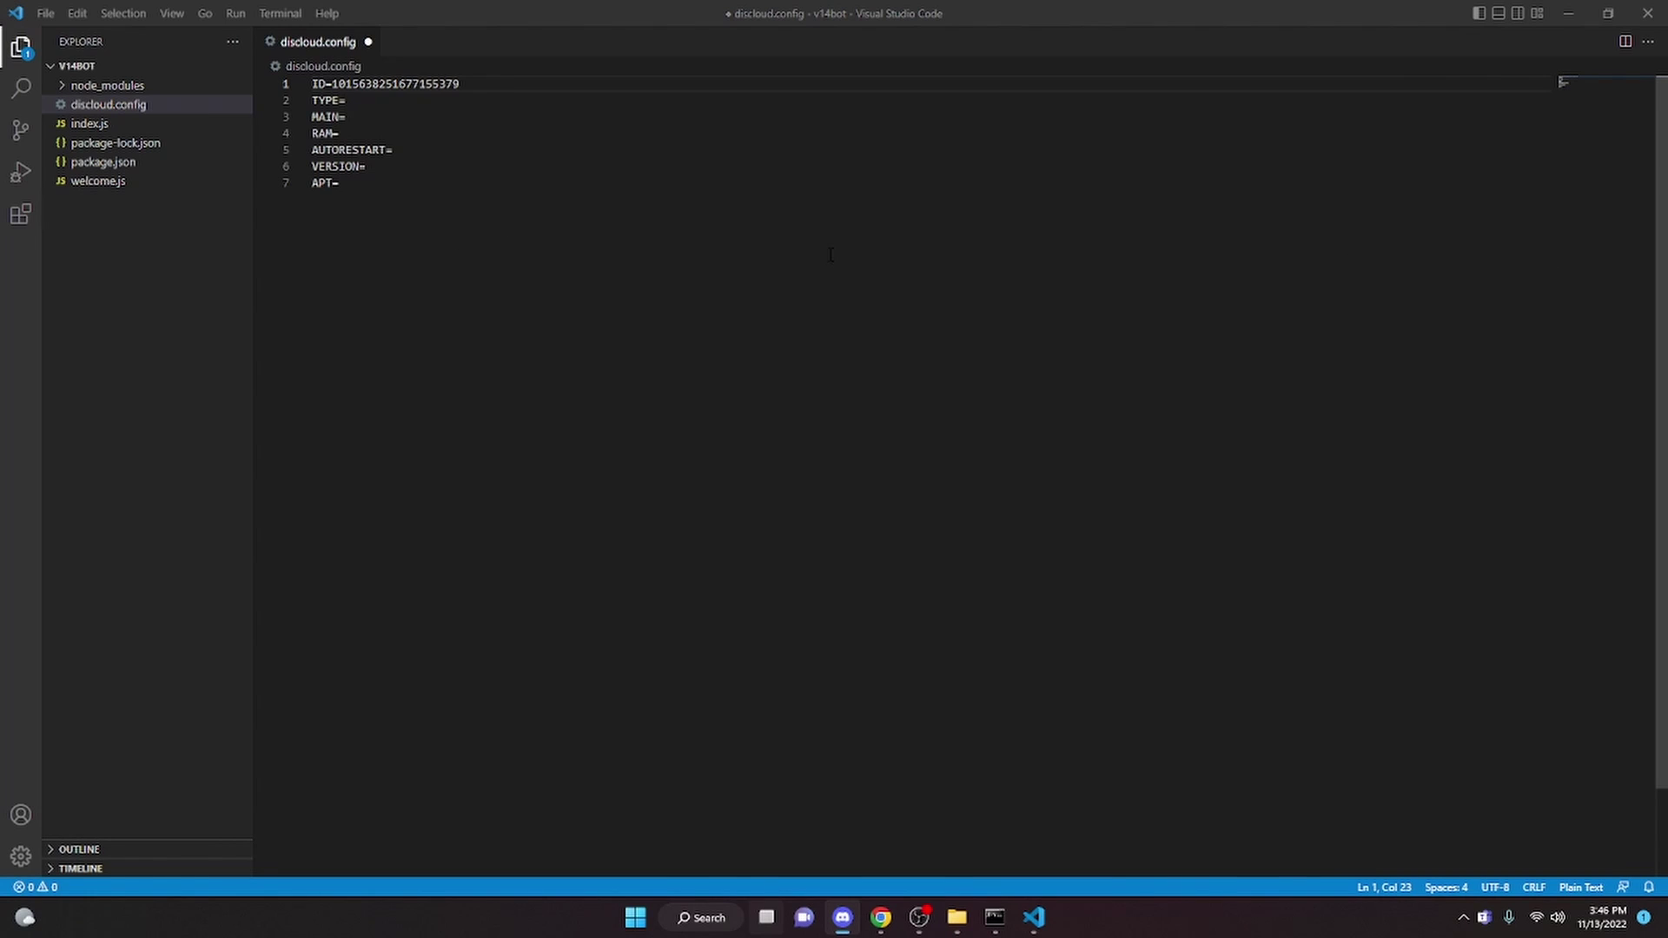
Fill in TYPE bot, MAIN index.js, RAM 100, AUTORESTART true, VERSION latest, APT tools, and save
{"action": "left_click", "coordinate": [358, 101]}
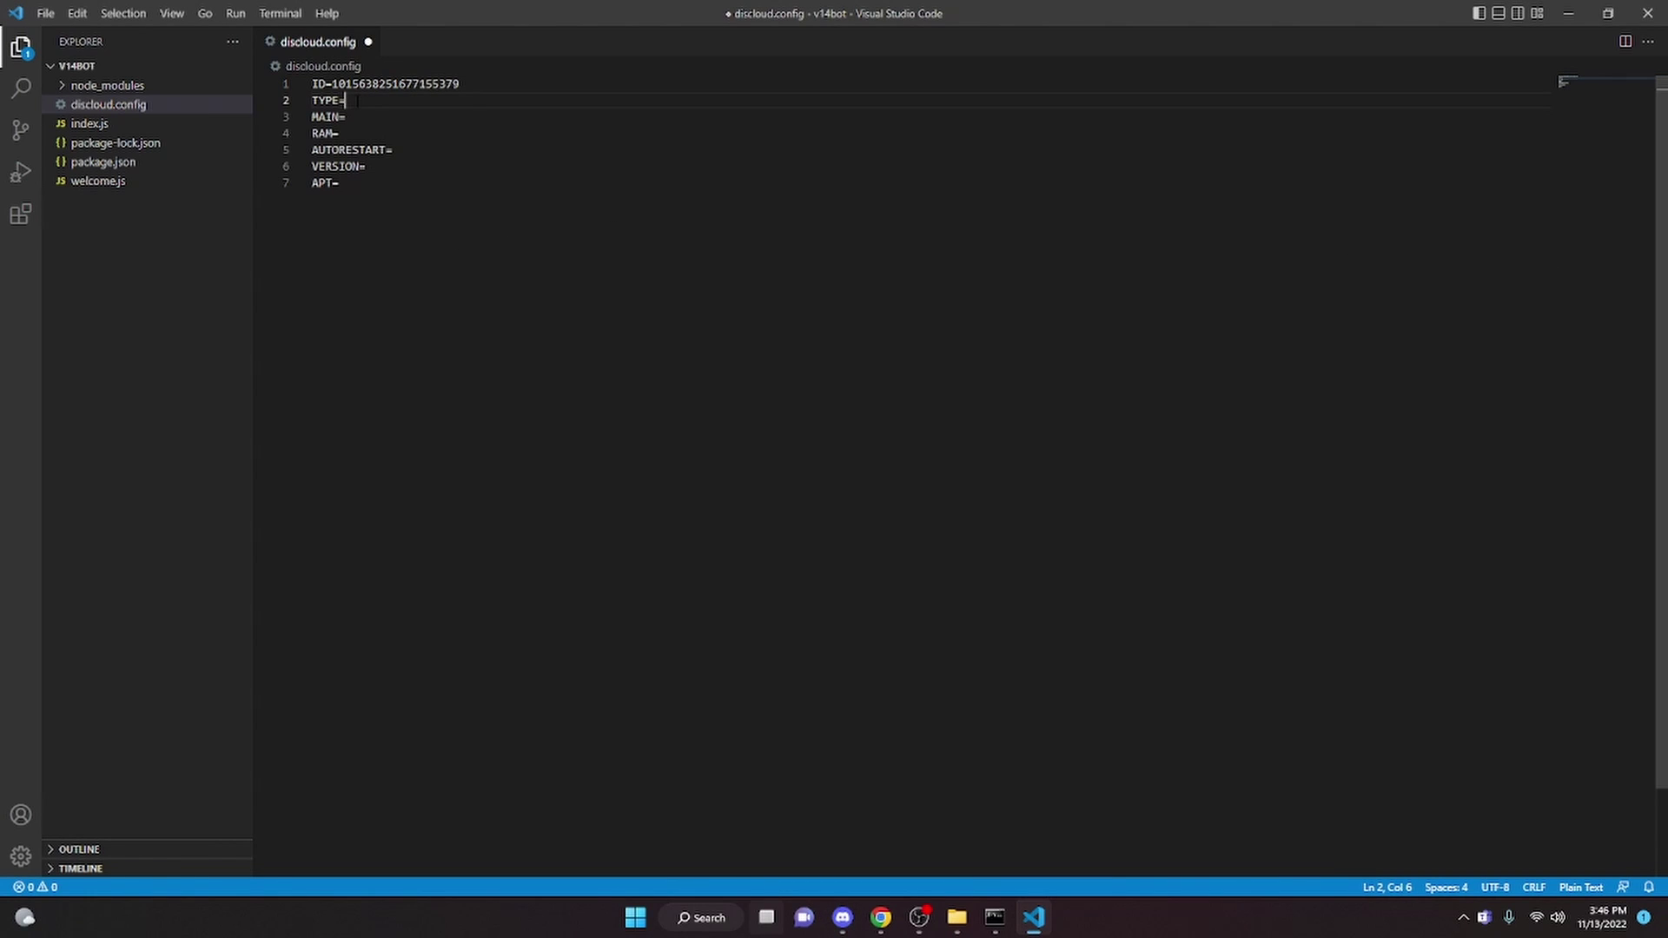
{"action": "left_click", "coordinate": [313, 116]}
{"action": "left_click", "coordinate": [345, 116]}
{"action": "type", "text": "index.js"}
{"action": "key", "text": "Down"}
{"action": "type", "text": "true"}
{"action": "type", "text": "latest"}
{"action": "left_click", "coordinate": [371, 184]}
{"action": "type", "text": "tools"}
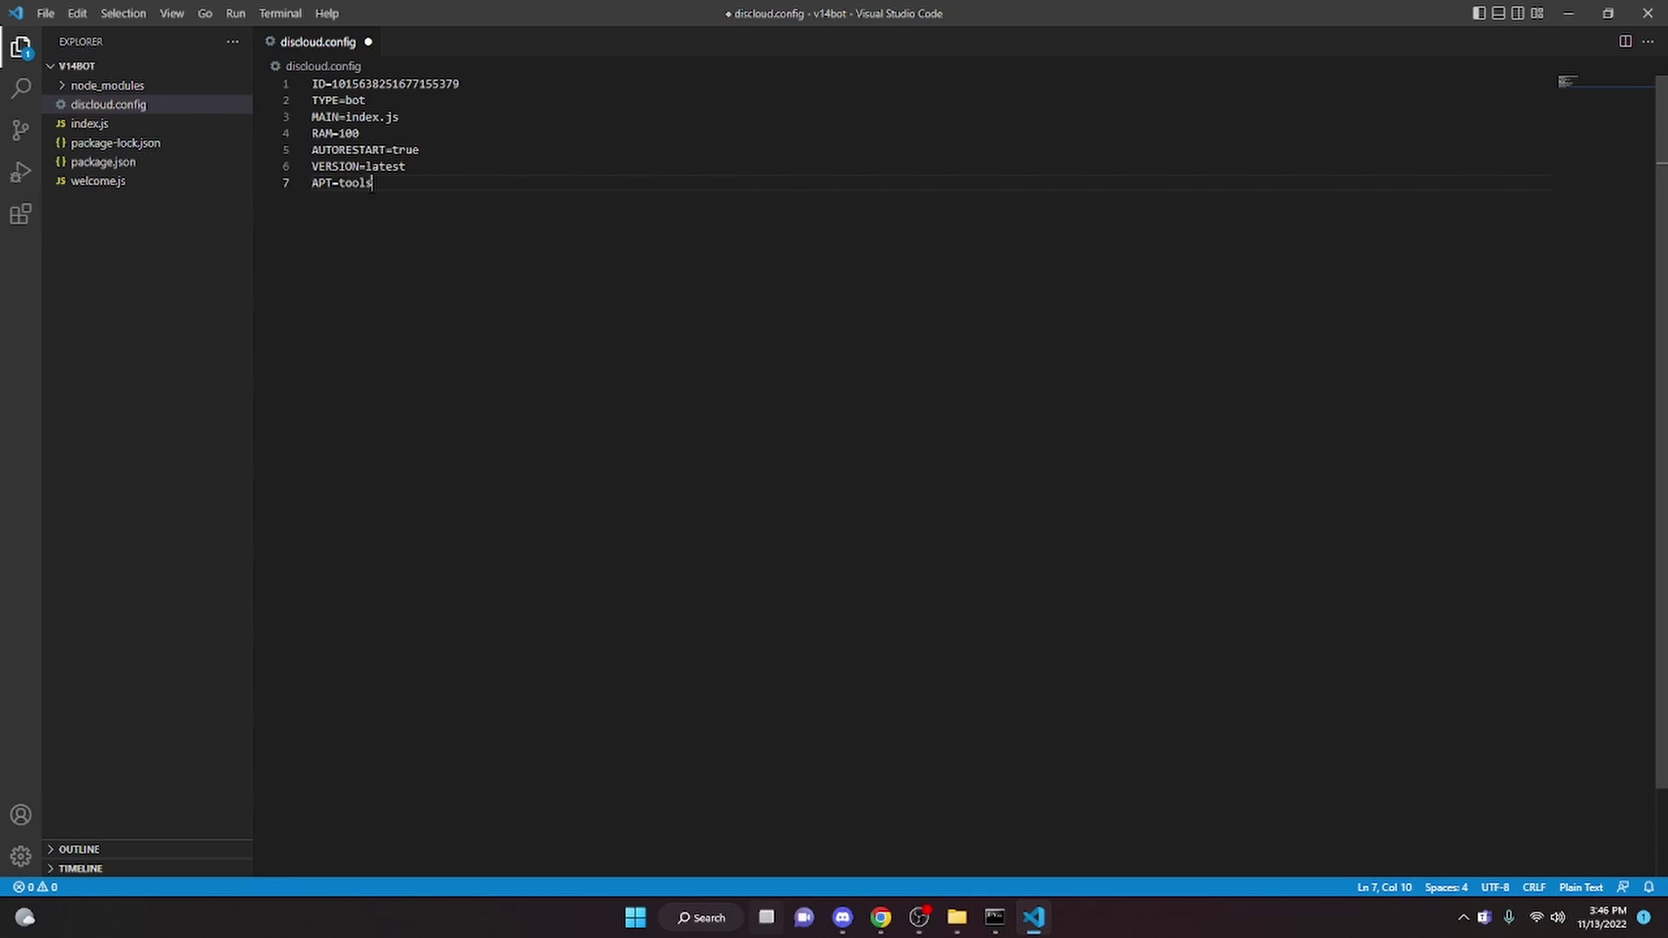
{"action": "key", "text": "ctrl+s"}
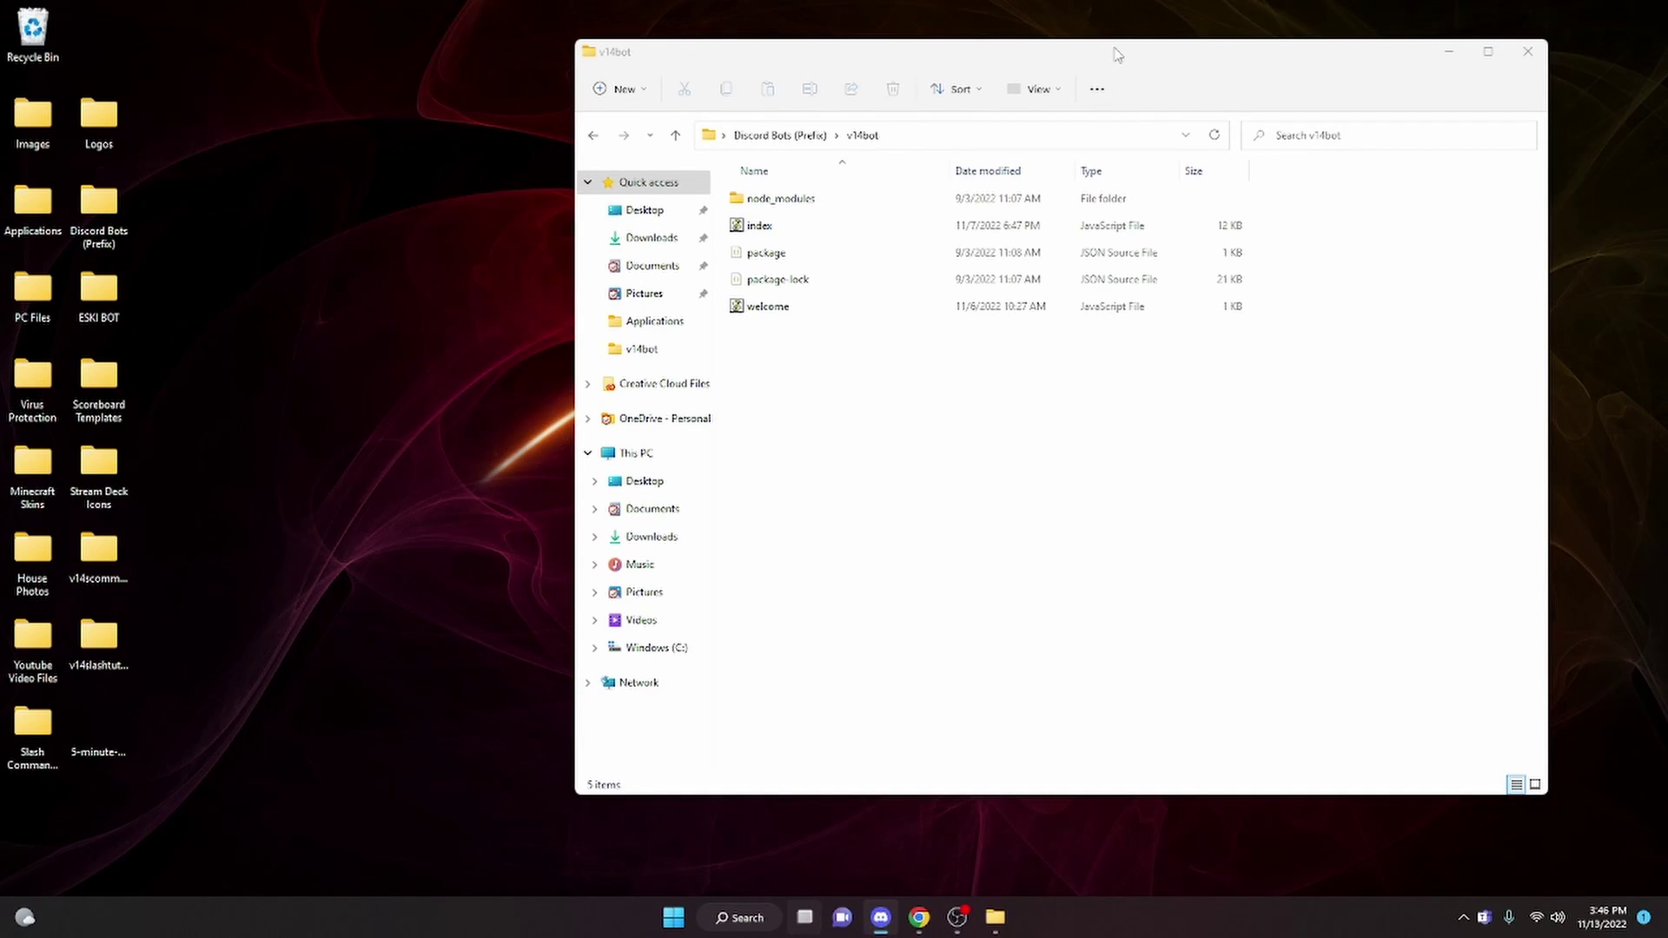
Compress the five bot files, excluding node_modules, into v14bot.zip with 7-Zip and move it to the desktop
{"action": "left_click_drag", "start_coordinate": [1109, 52], "coordinate": [923, 75]}
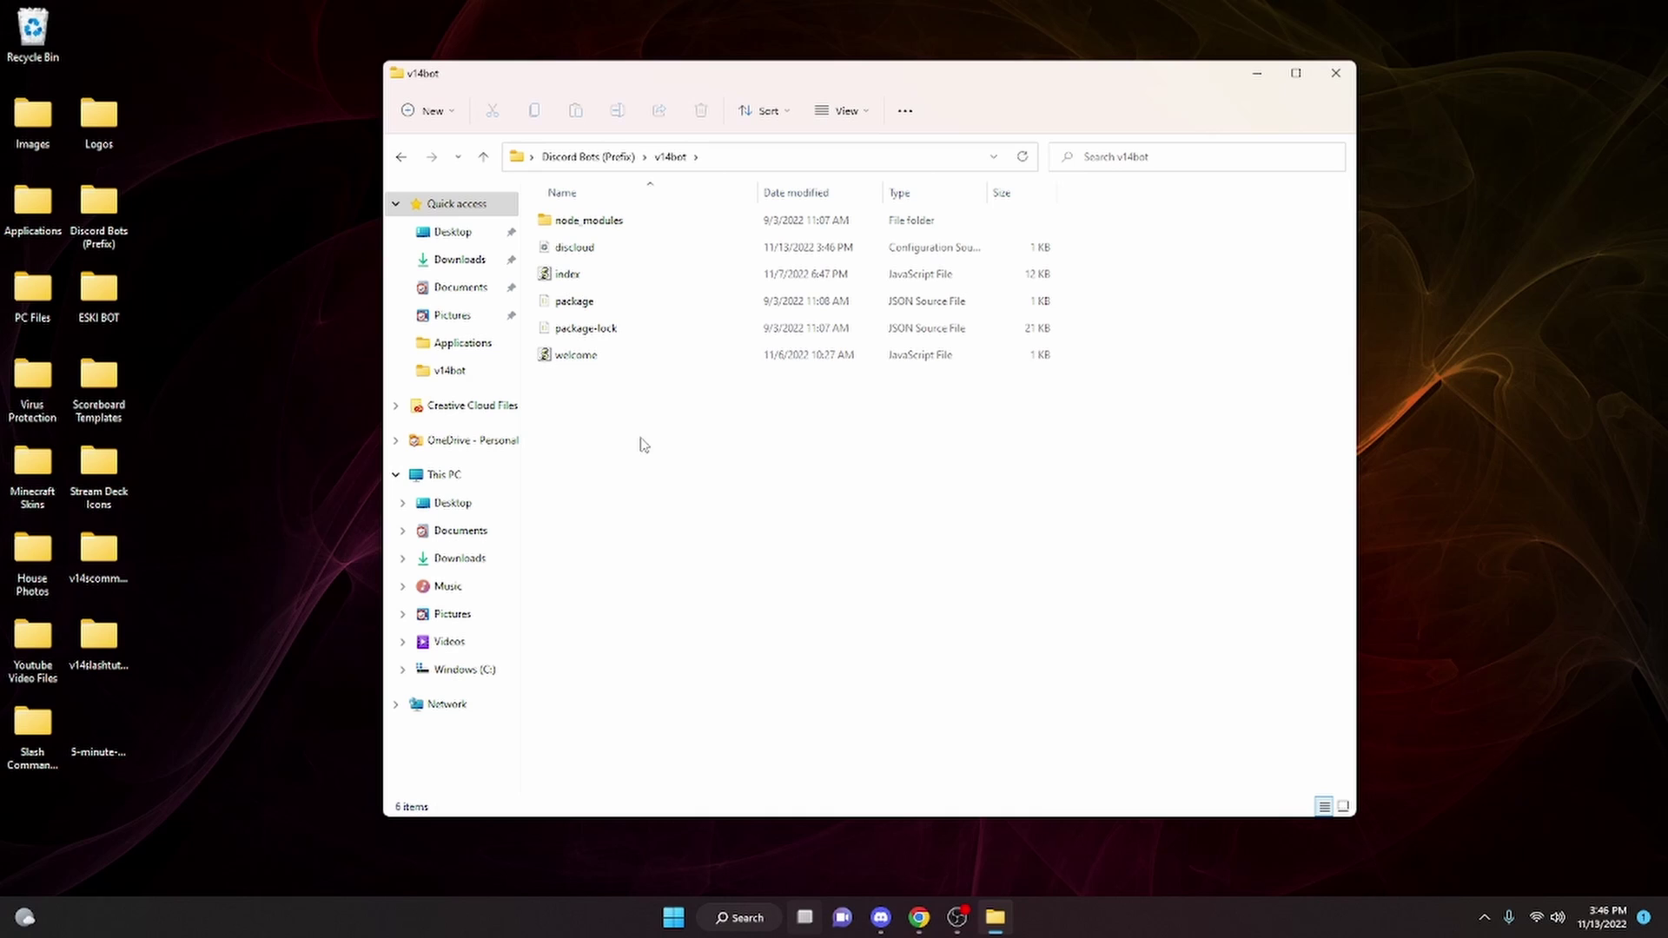
{"action": "left_click_drag", "start_coordinate": [644, 445], "coordinate": [585, 245]}
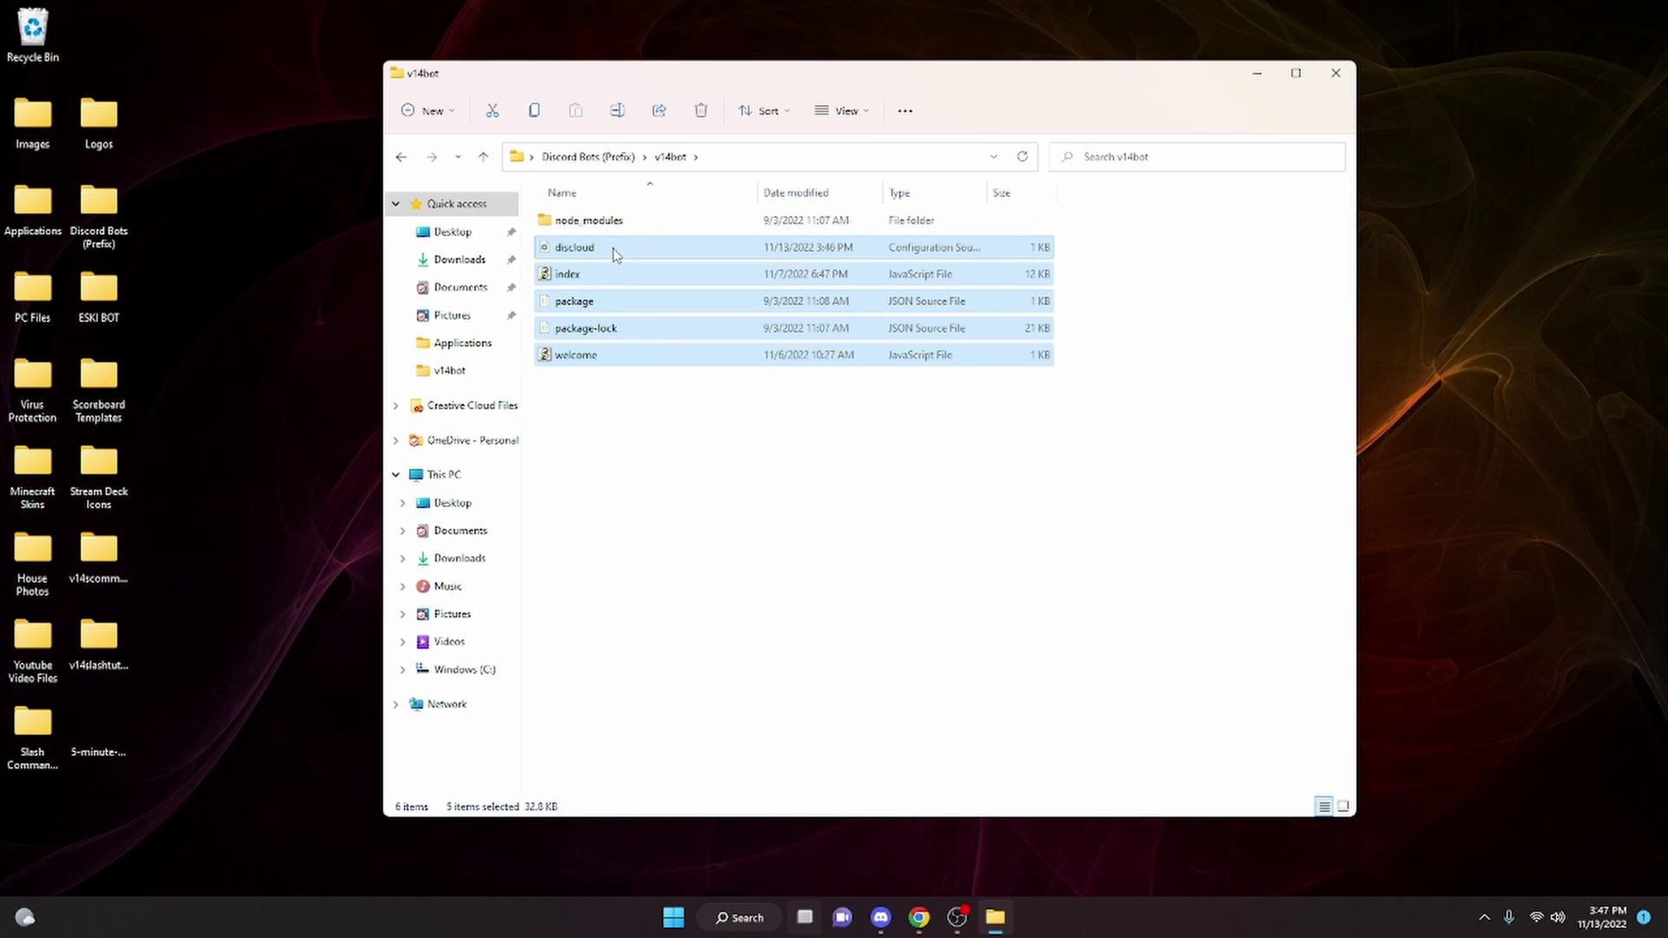
{"action": "right_click", "coordinate": [619, 252]}
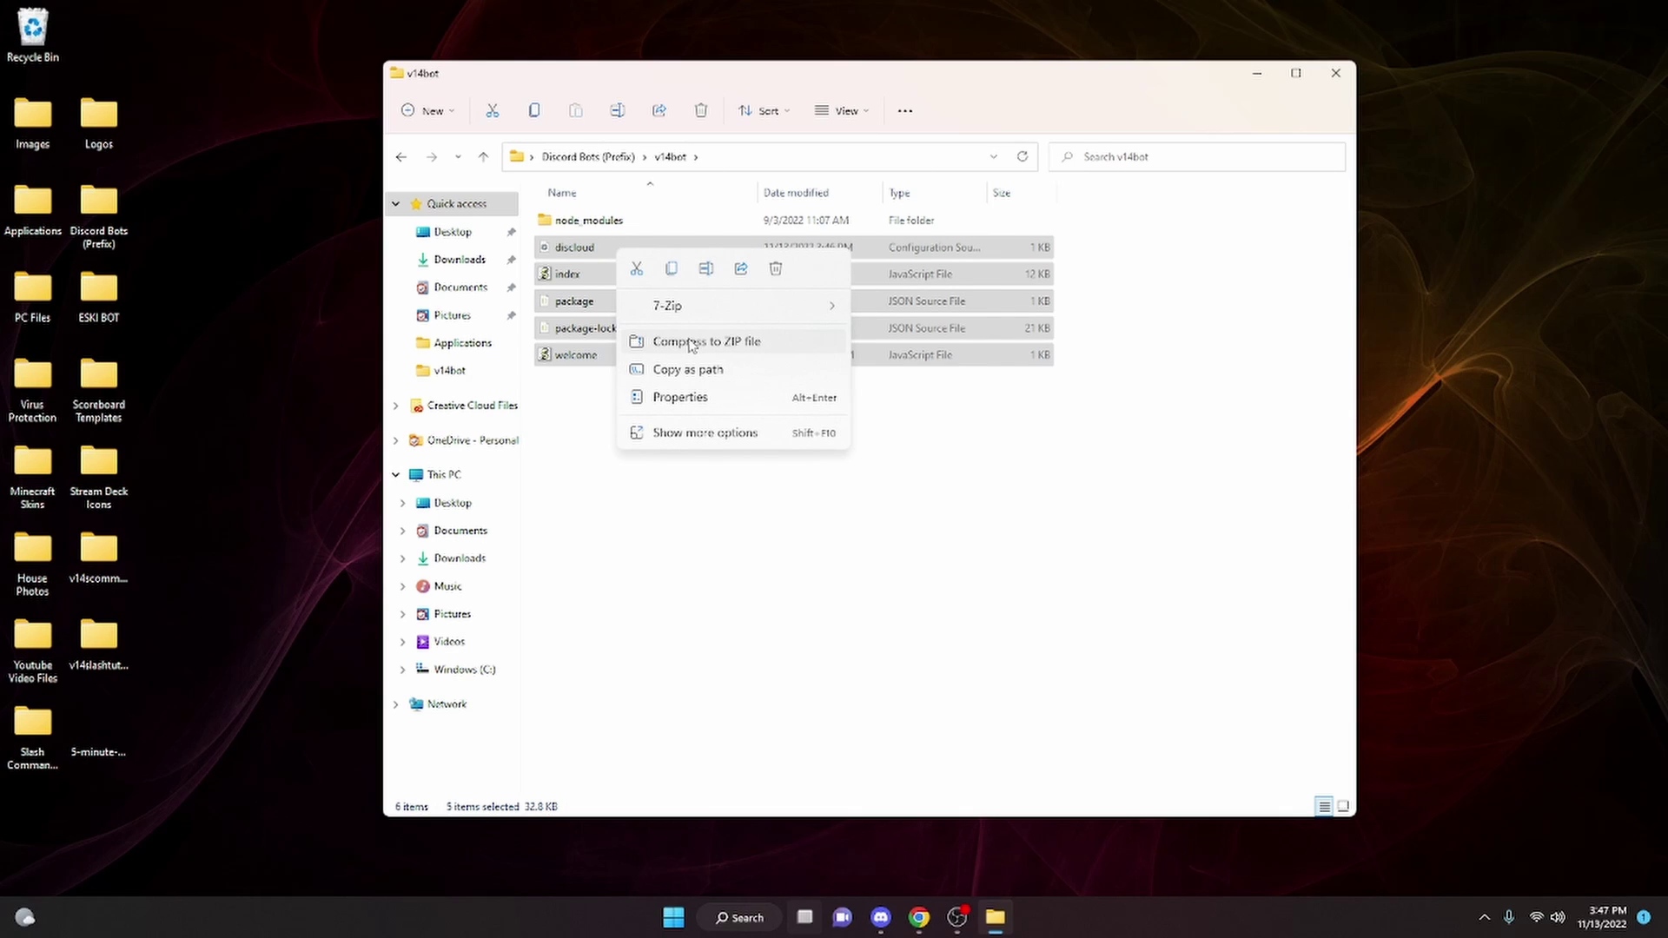
{"action": "mouse_move", "coordinate": [718, 290]}
{"action": "left_click", "coordinate": [921, 530]}
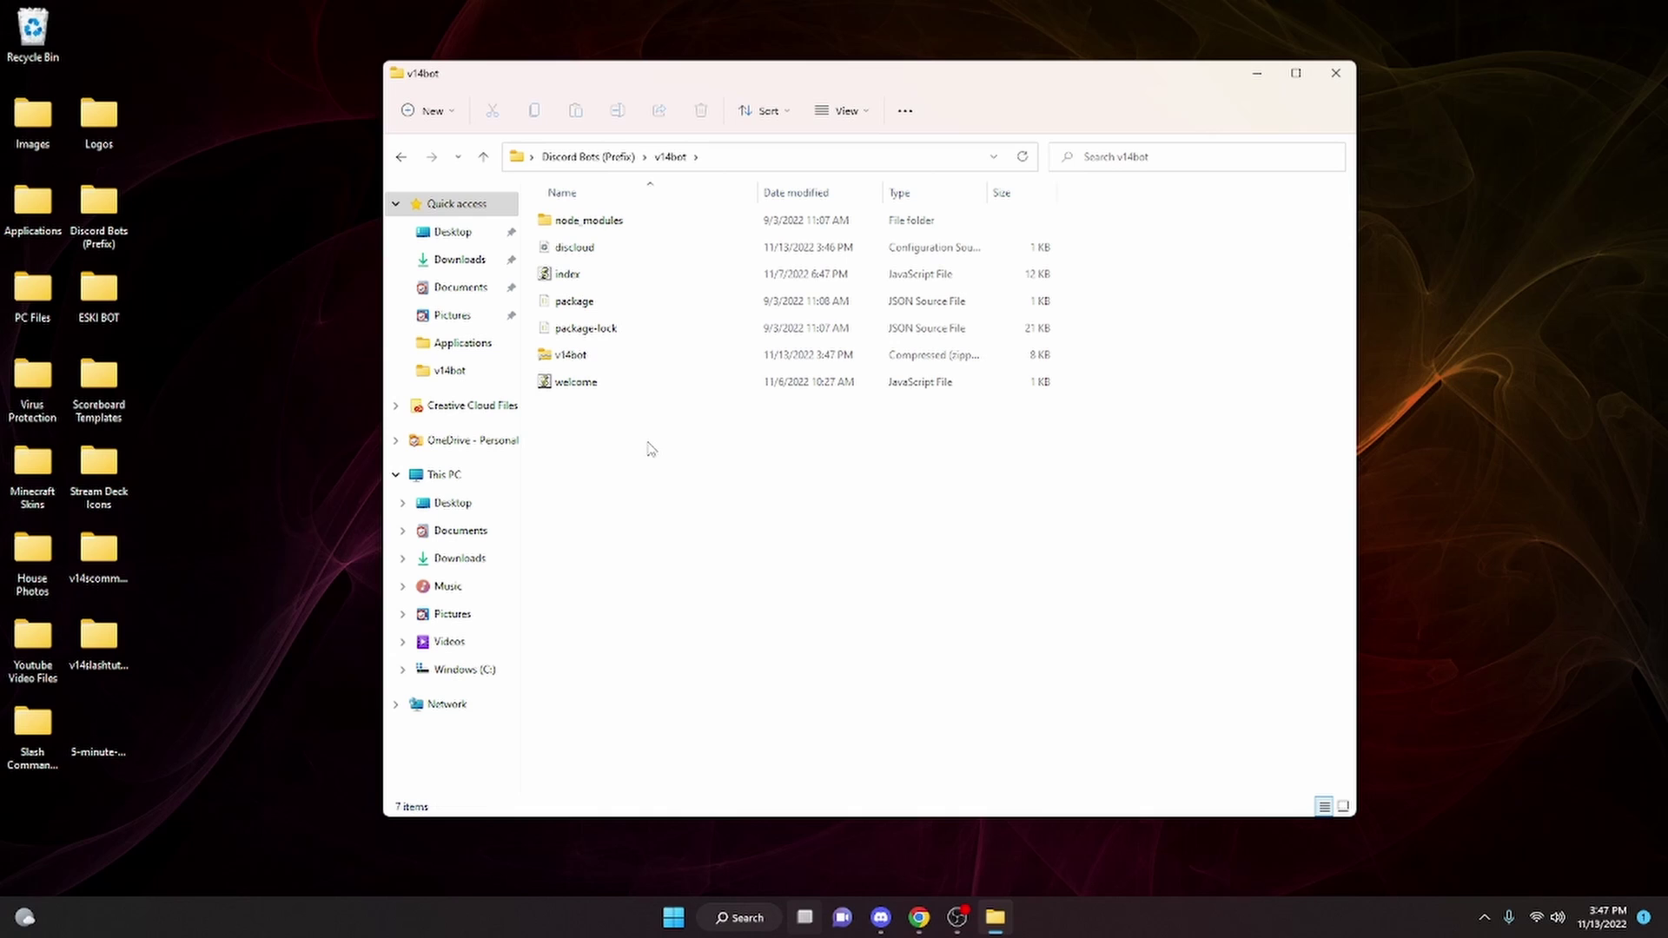
{"action": "left_click_drag", "start_coordinate": [604, 357], "coordinate": [314, 335]}
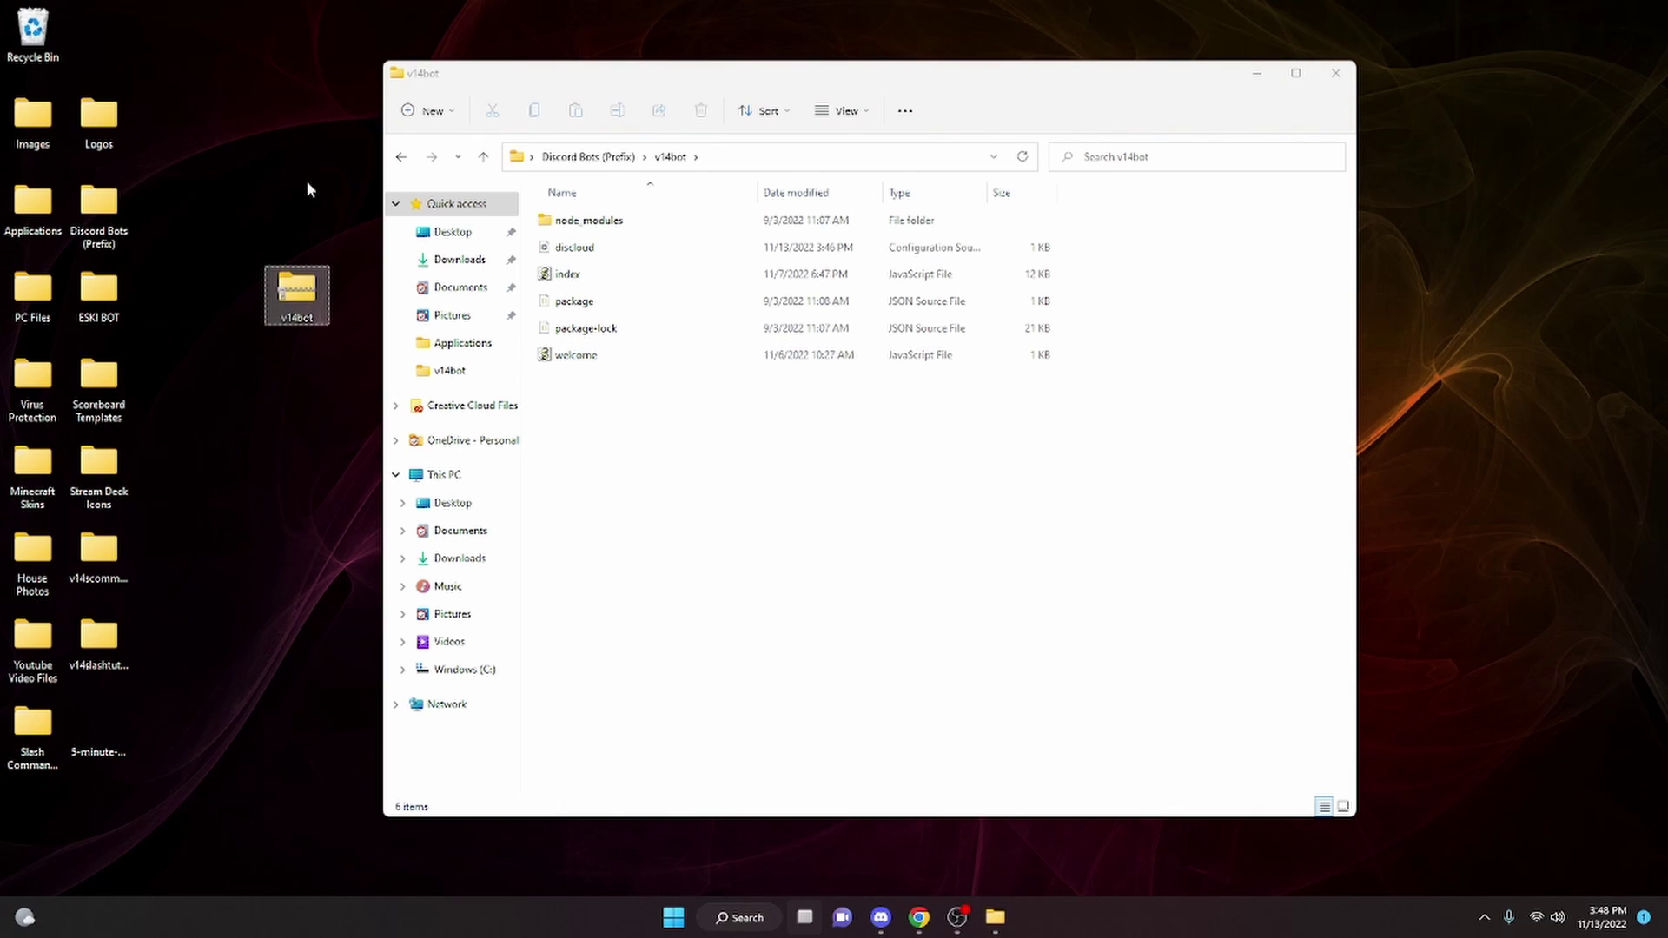
Close the v14bot folder and open the DisCloud server's commands-v2 channel in Discord web
{"action": "left_click", "coordinate": [1335, 73]}
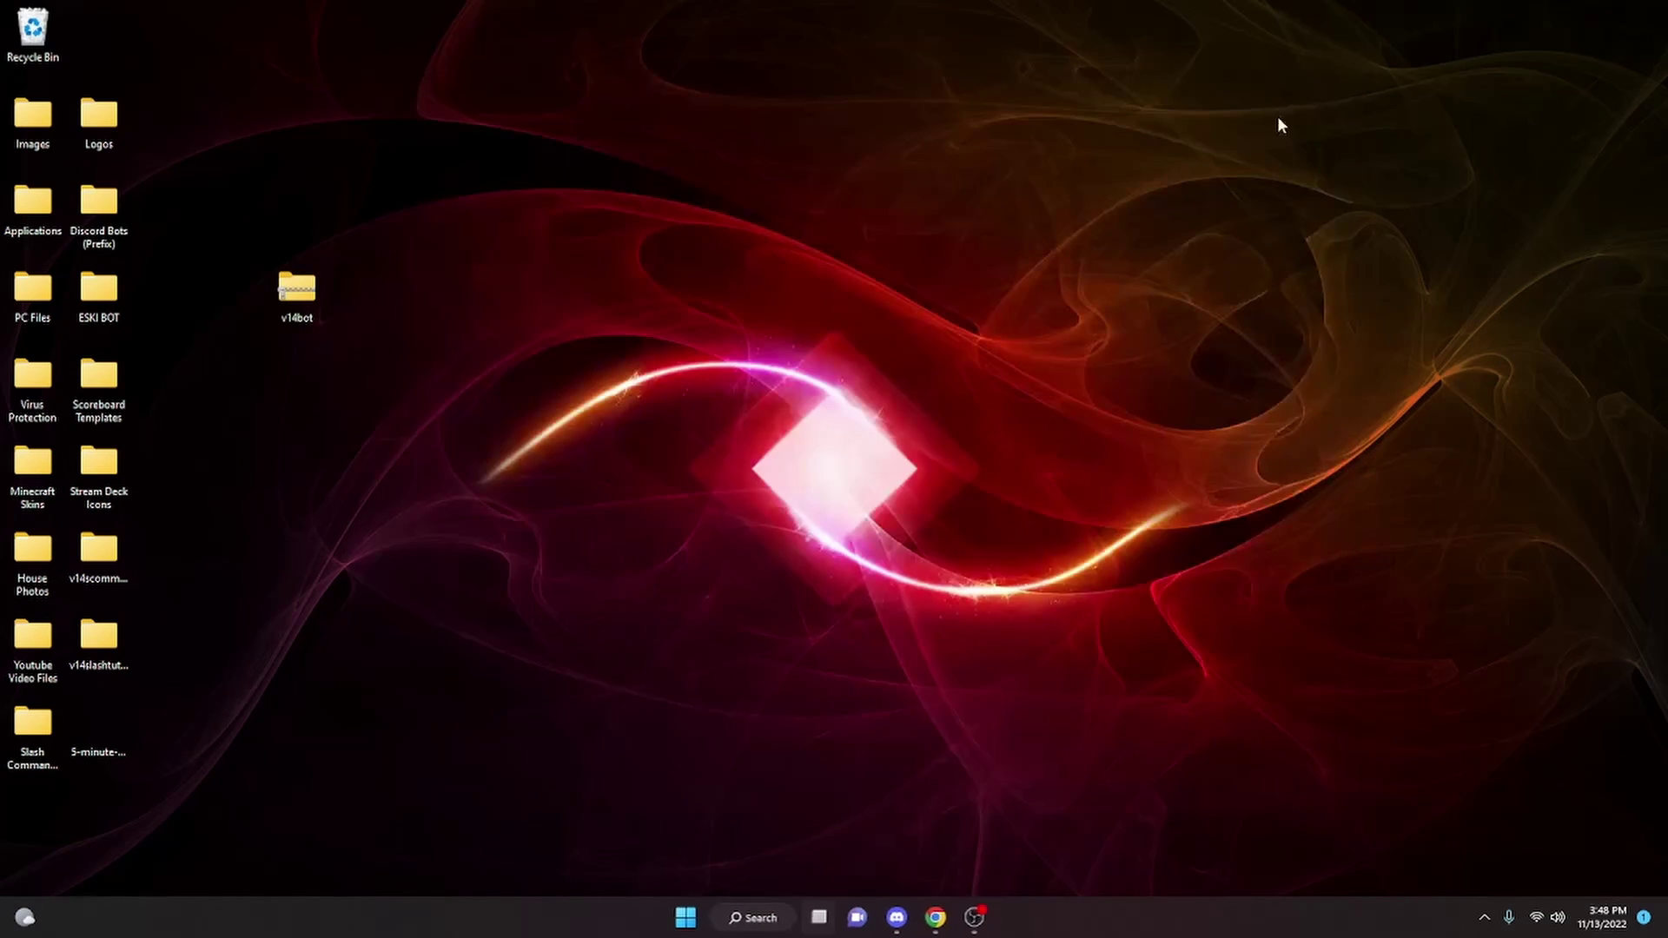
{"action": "left_click", "coordinate": [938, 916]}
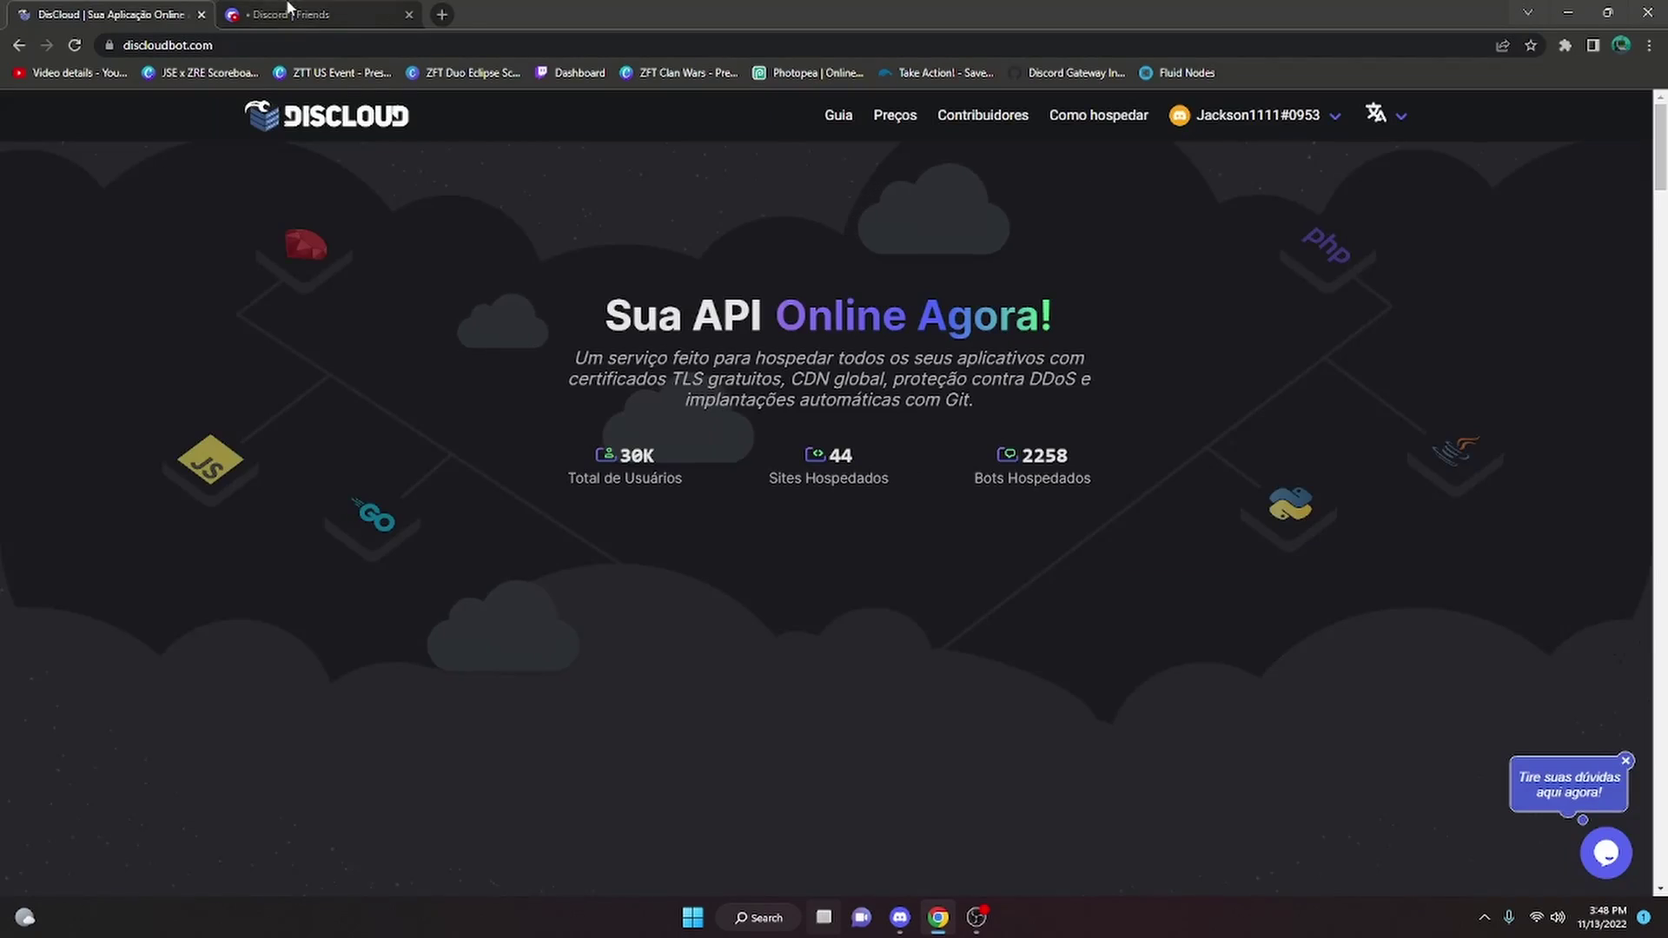
{"action": "left_click", "coordinate": [313, 14]}
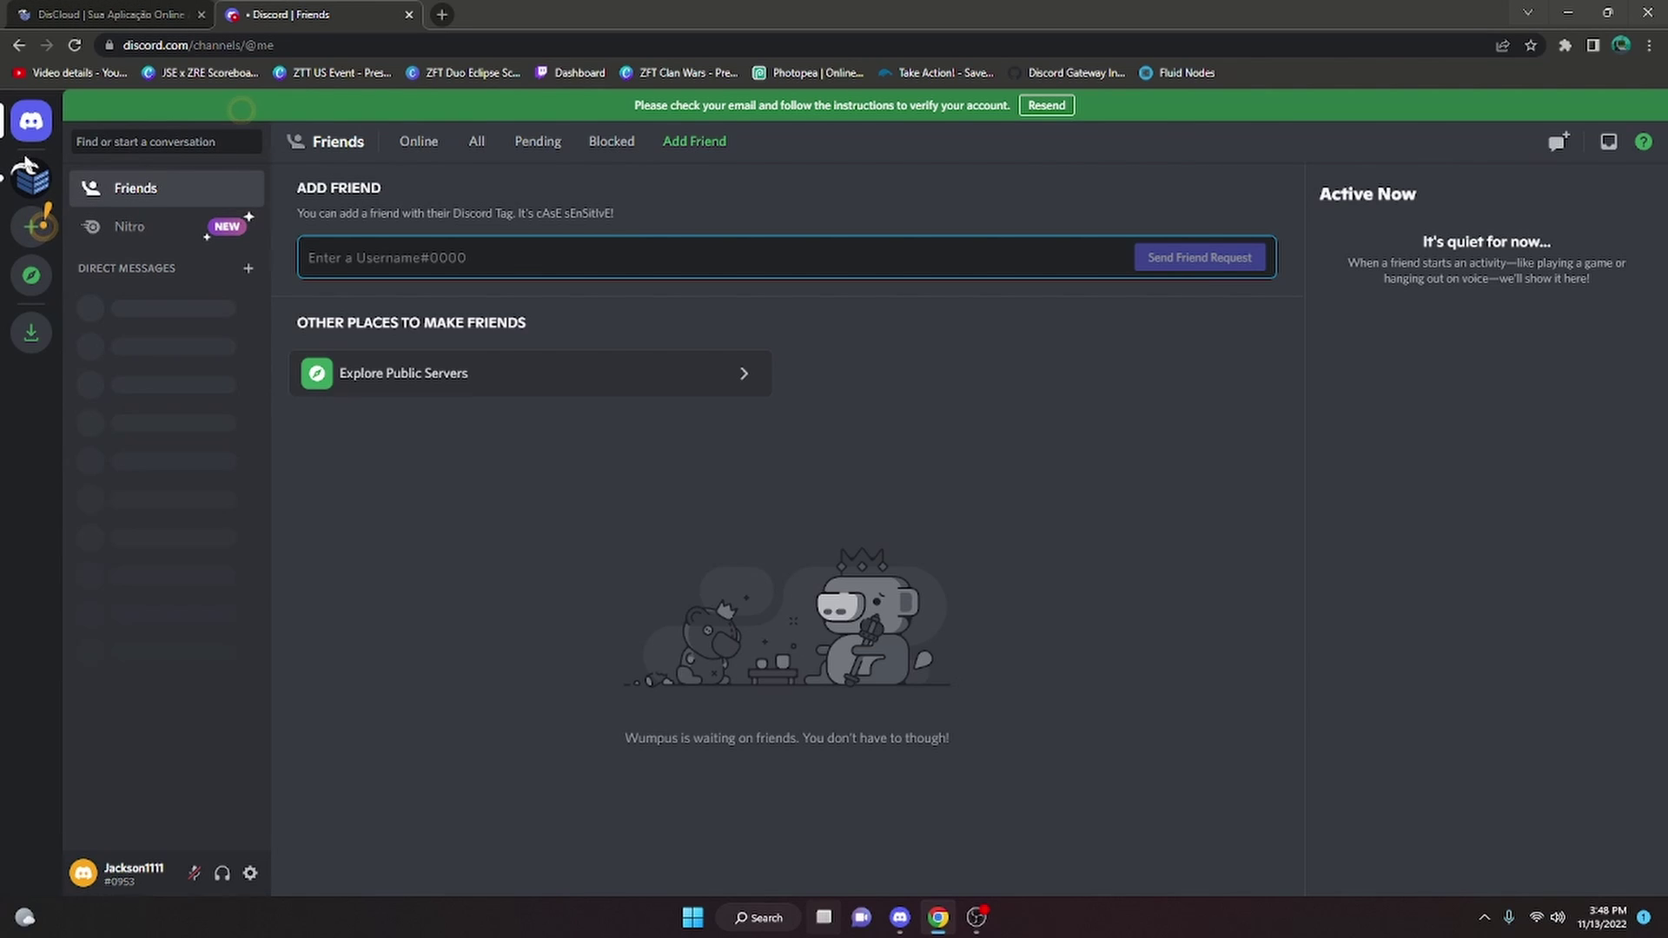
{"action": "left_click", "coordinate": [26, 181]}
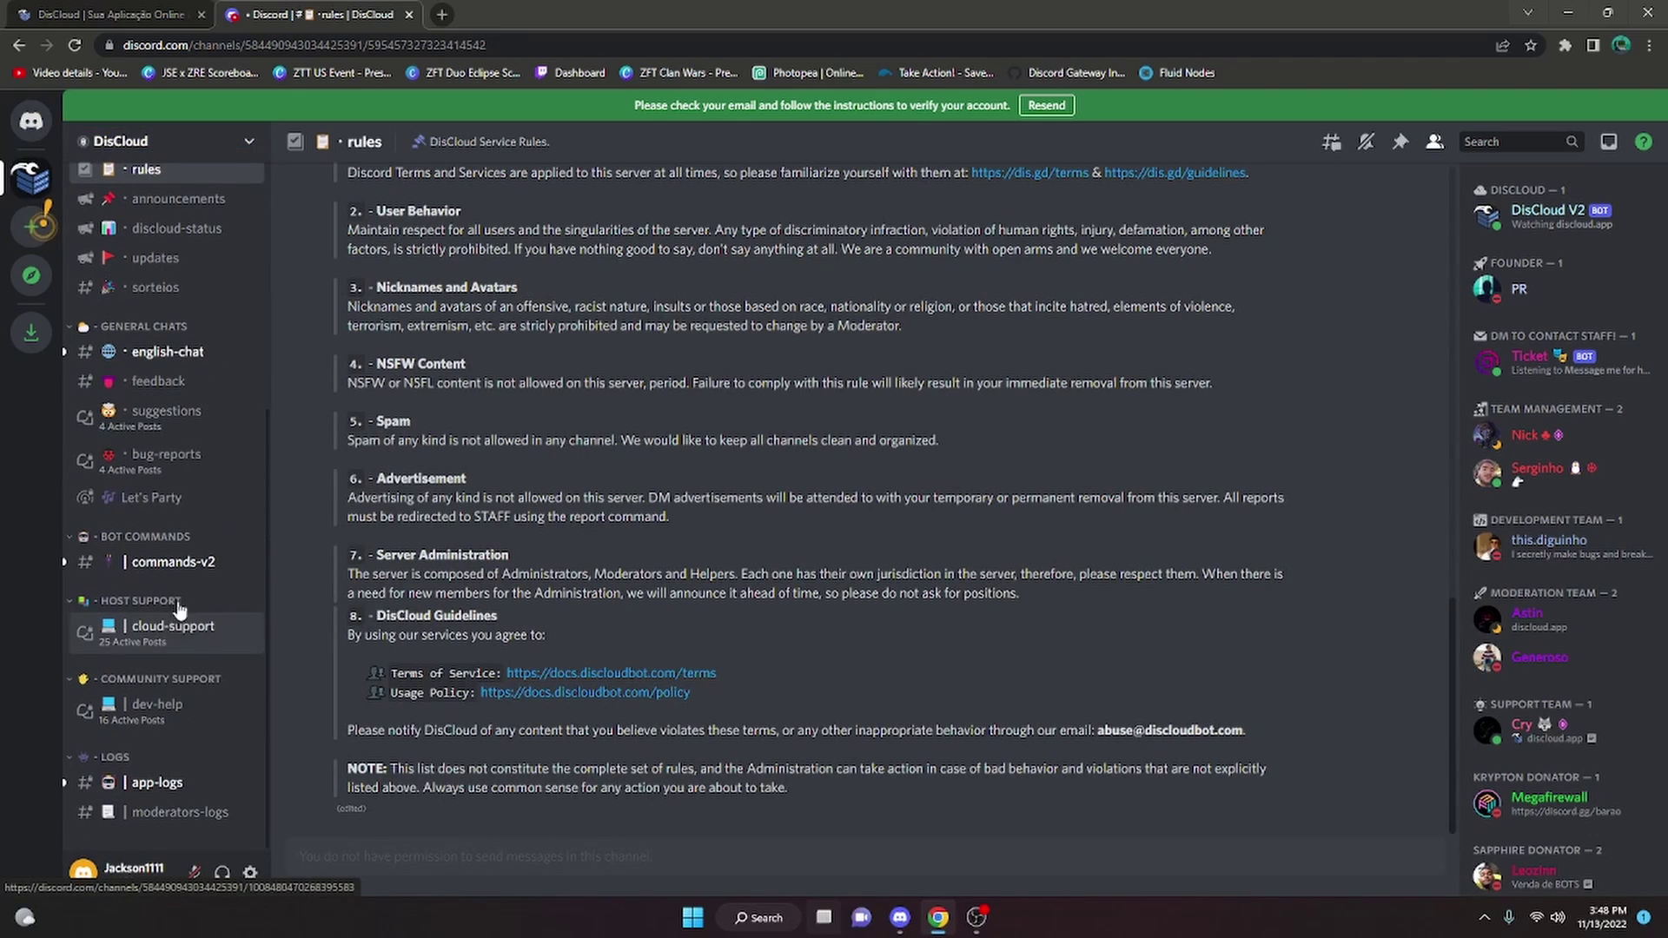
{"action": "left_click", "coordinate": [183, 565]}
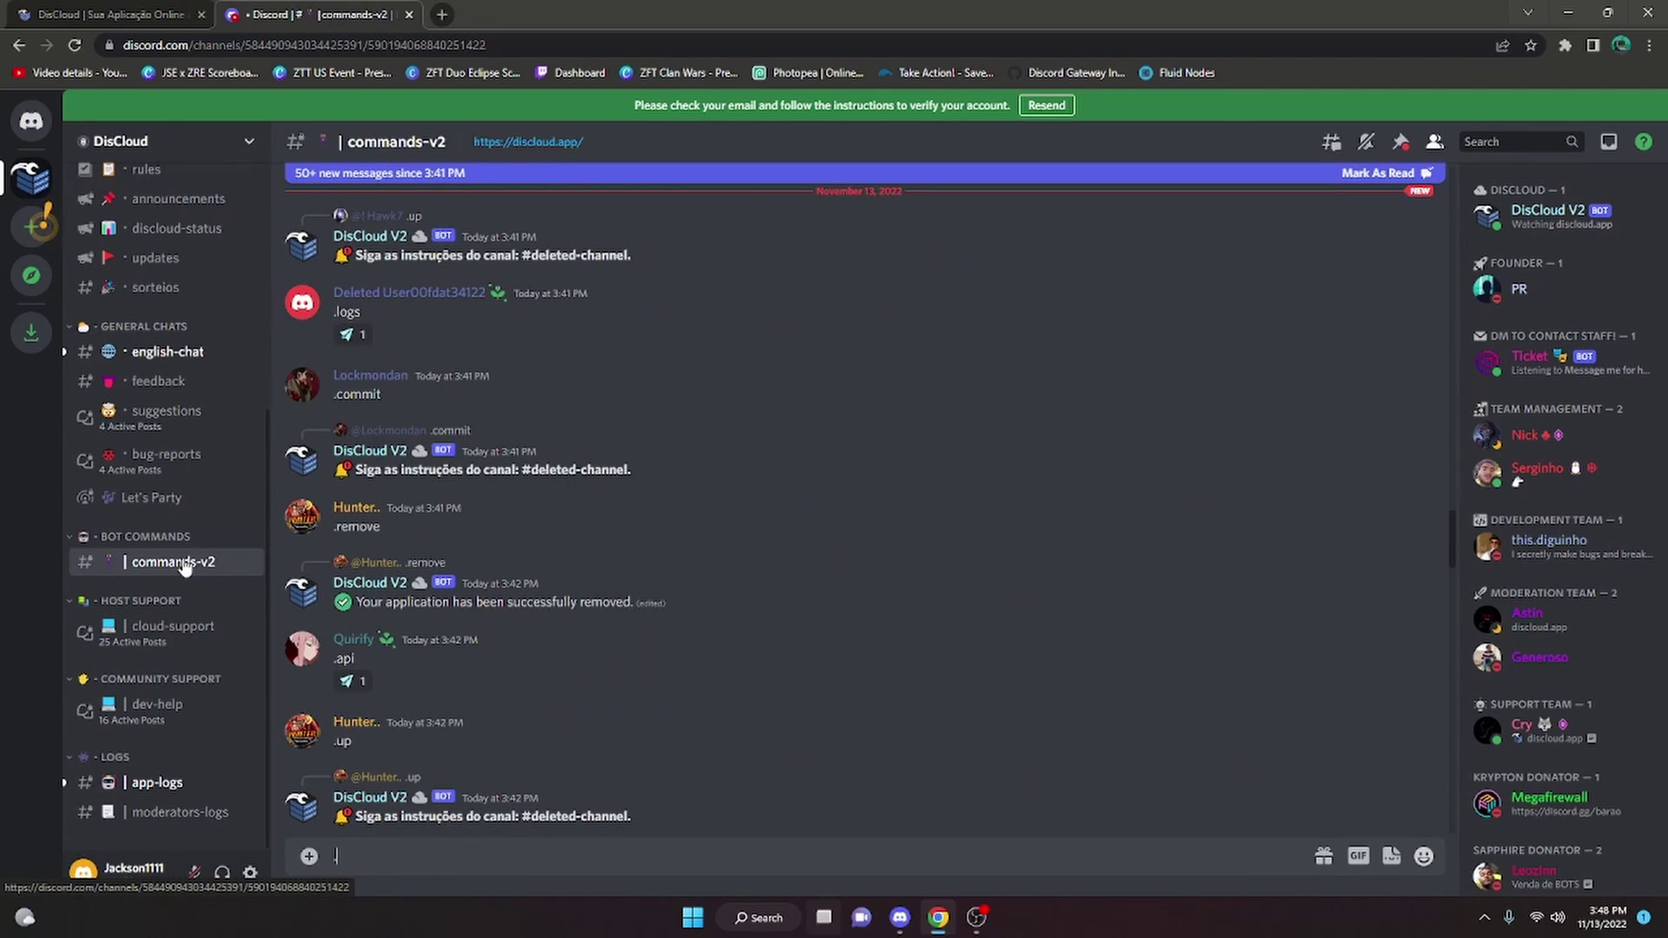
Send .upload and open the personal upload thread from the bot's reply
{"action": "type", "text": ".upload"}
{"action": "key", "text": "Return"}
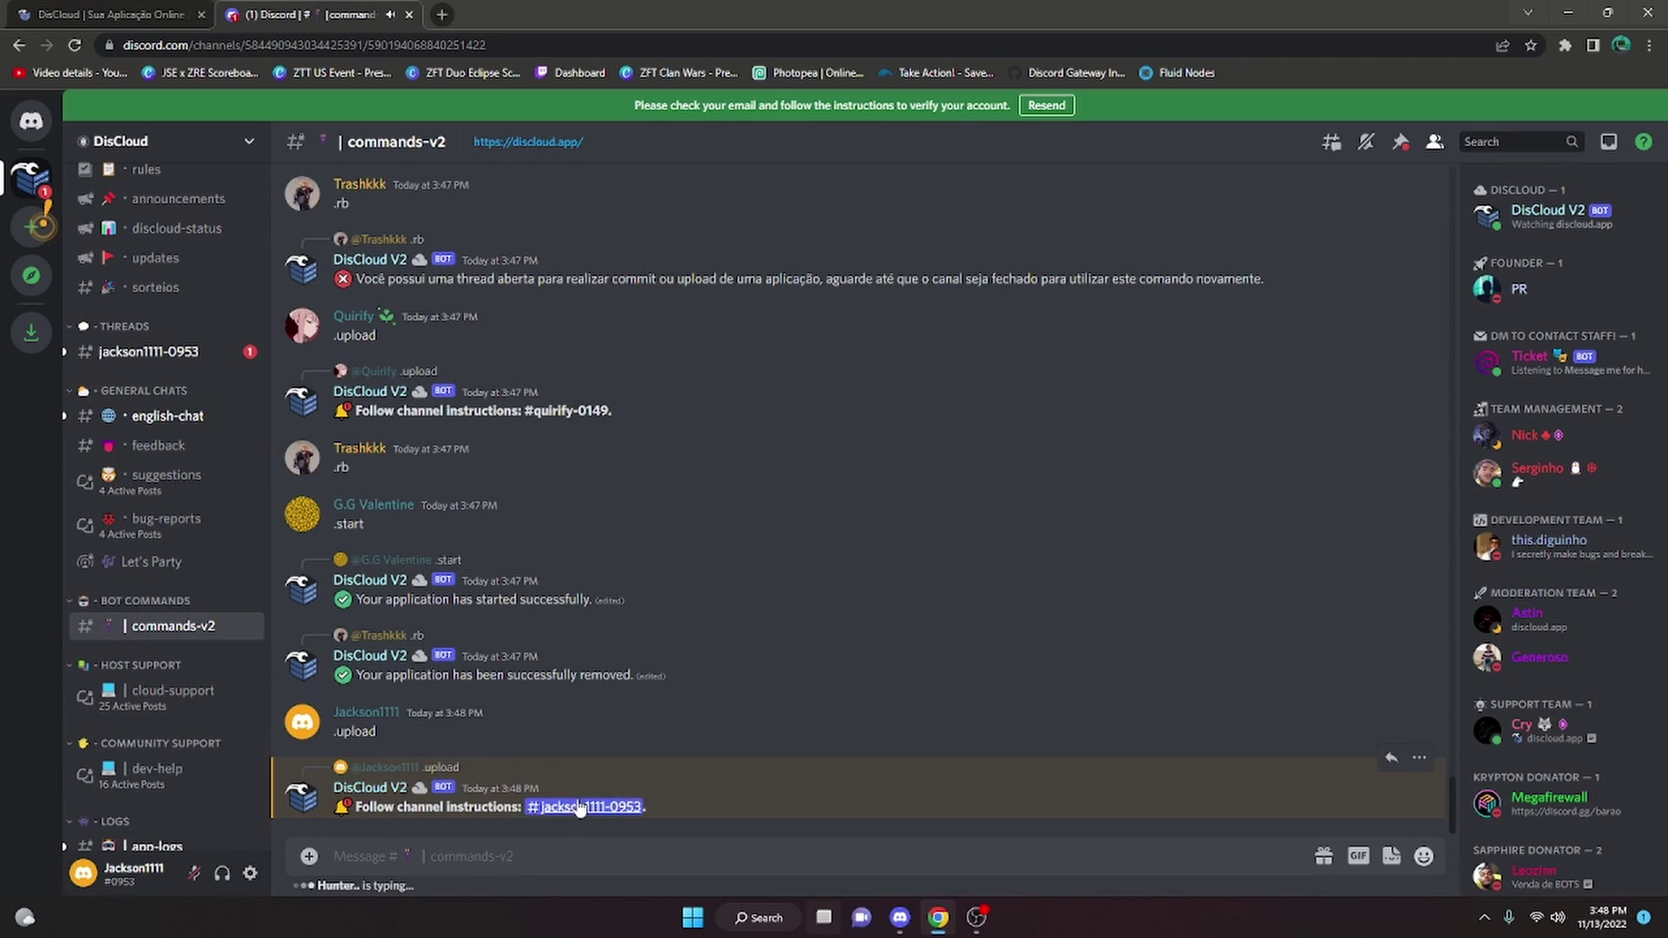
{"action": "left_click", "coordinate": [611, 605]}
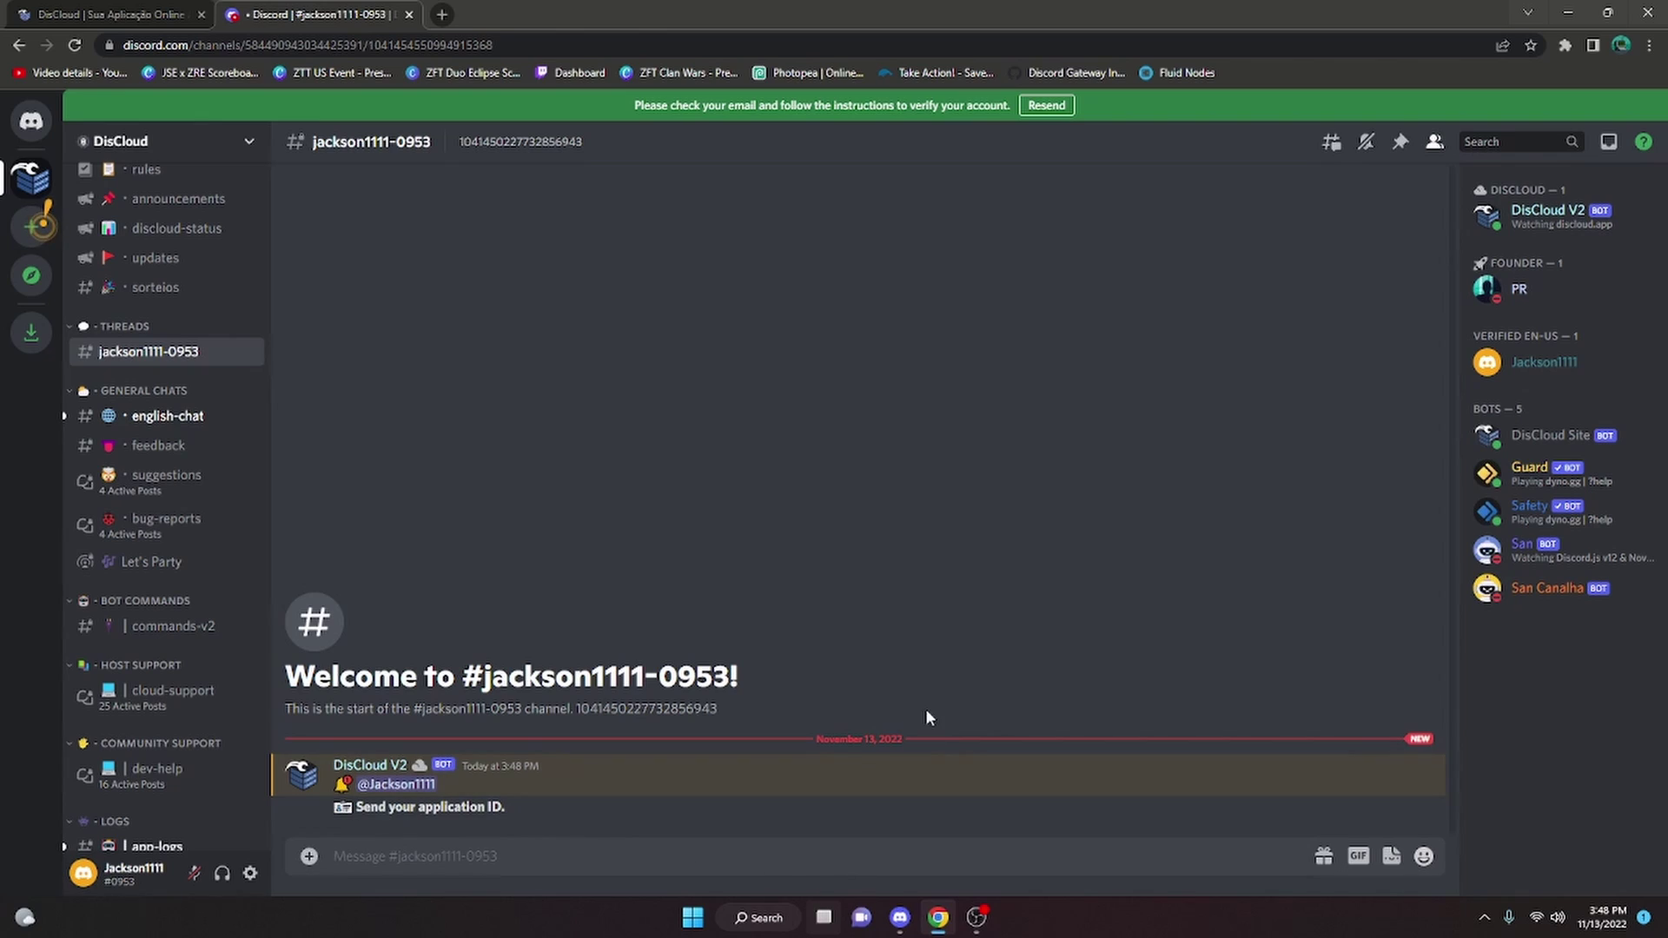
{"action": "left_click", "coordinate": [900, 918]}
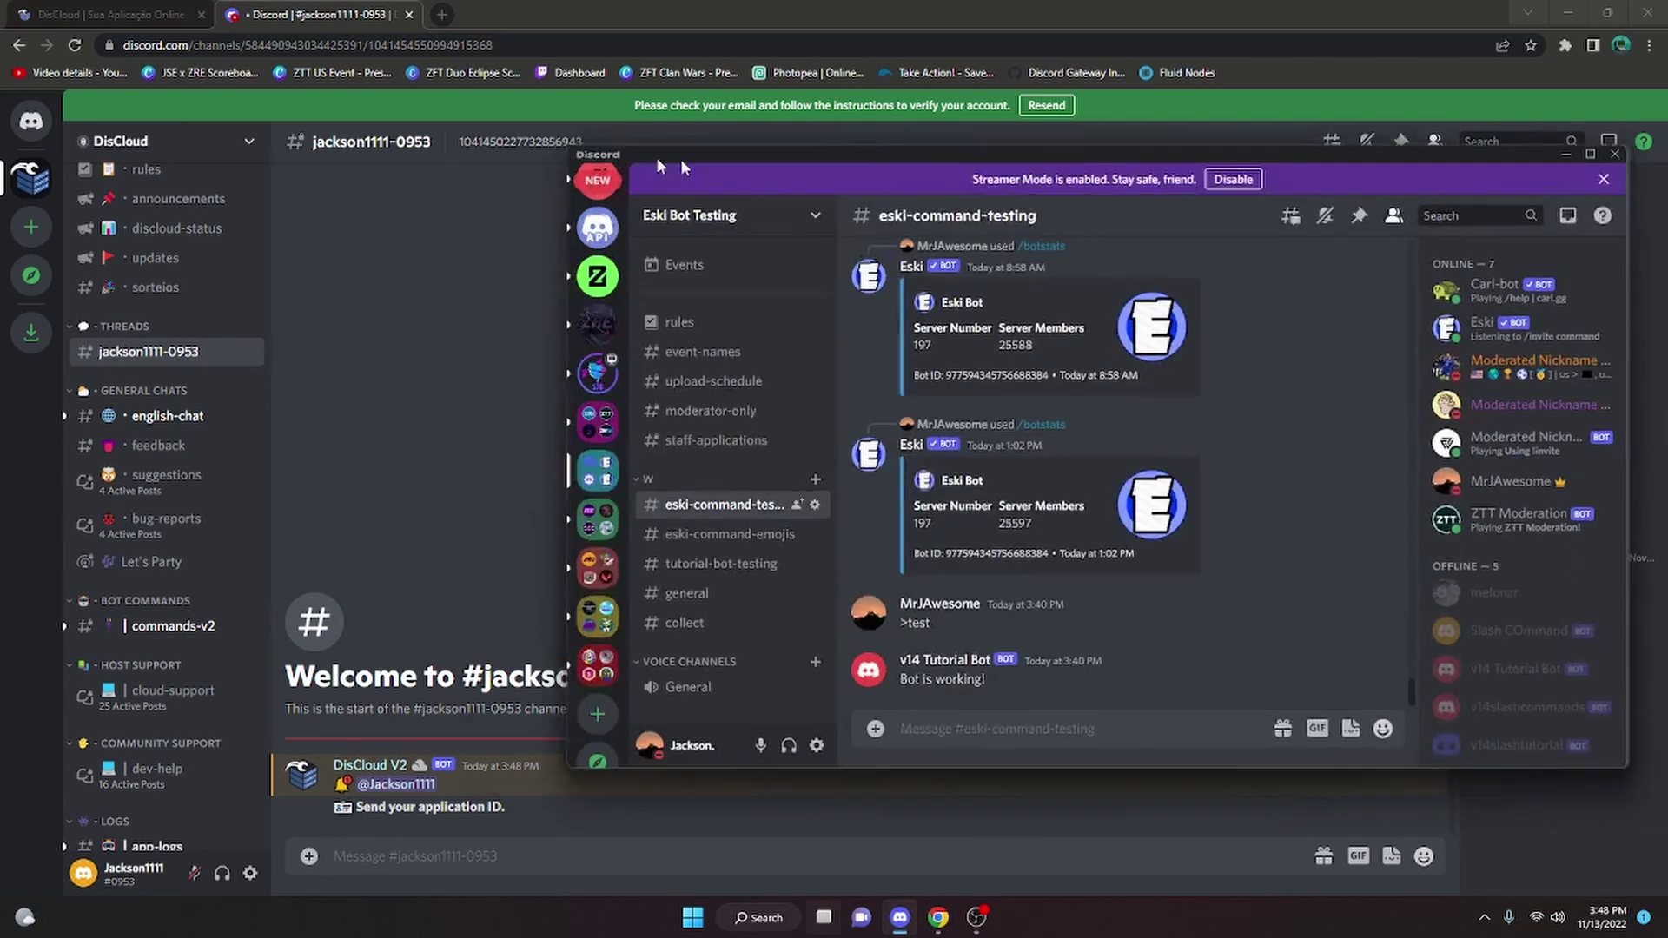
Paste and send the bot's application ID in the DisCloud ticket
{"action": "left_click", "coordinate": [1261, 643]}
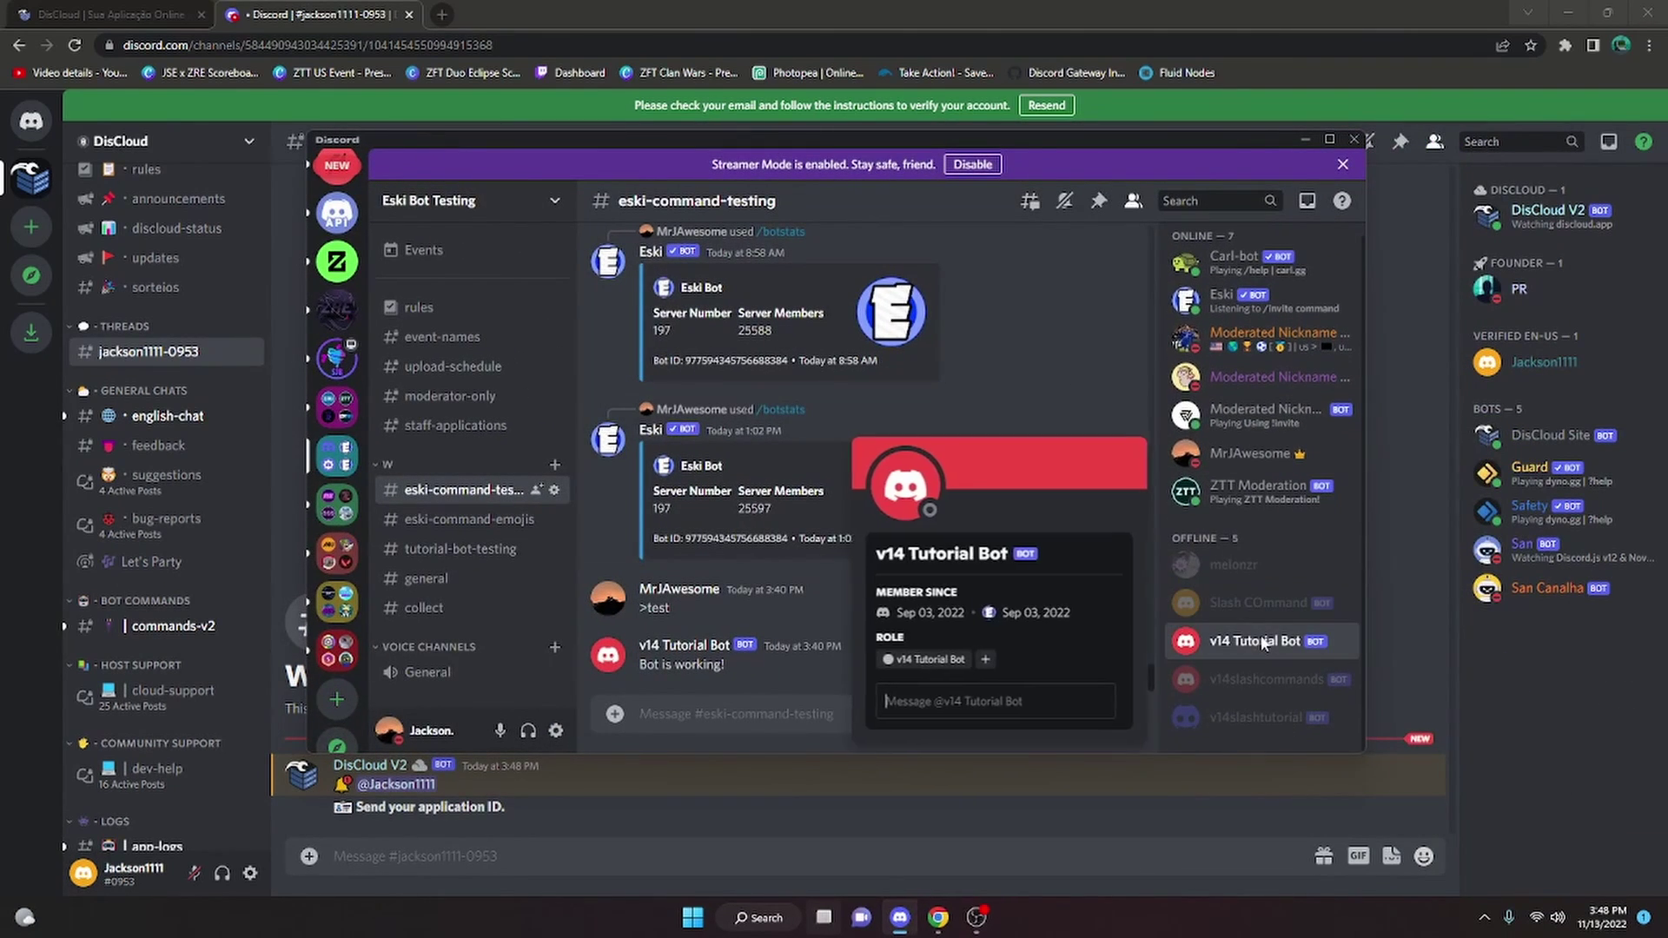
{"action": "right_click", "coordinate": [1262, 642]}
{"action": "key", "text": "Escape"}
{"action": "left_click", "coordinate": [920, 825]}
{"action": "key", "text": "ctrl+v"}
{"action": "key", "text": "Return"}
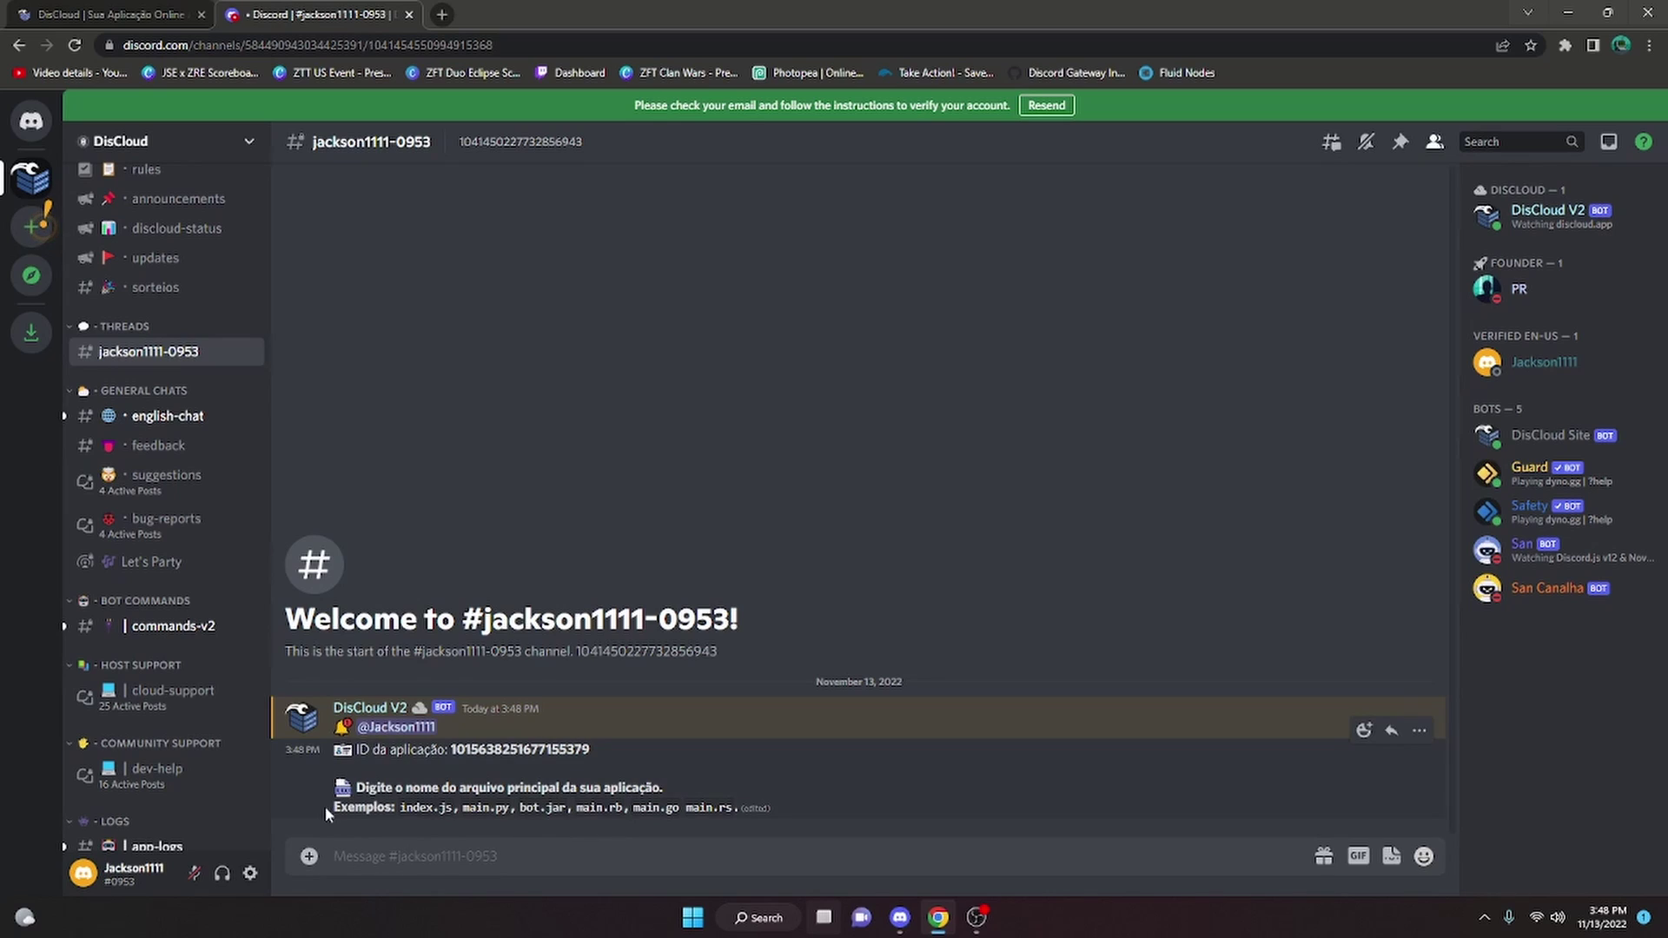
Answer the ticket with index.js as the main file and 100 MB of RAM
{"action": "left_click_drag", "start_coordinate": [327, 811], "coordinate": [513, 808]}
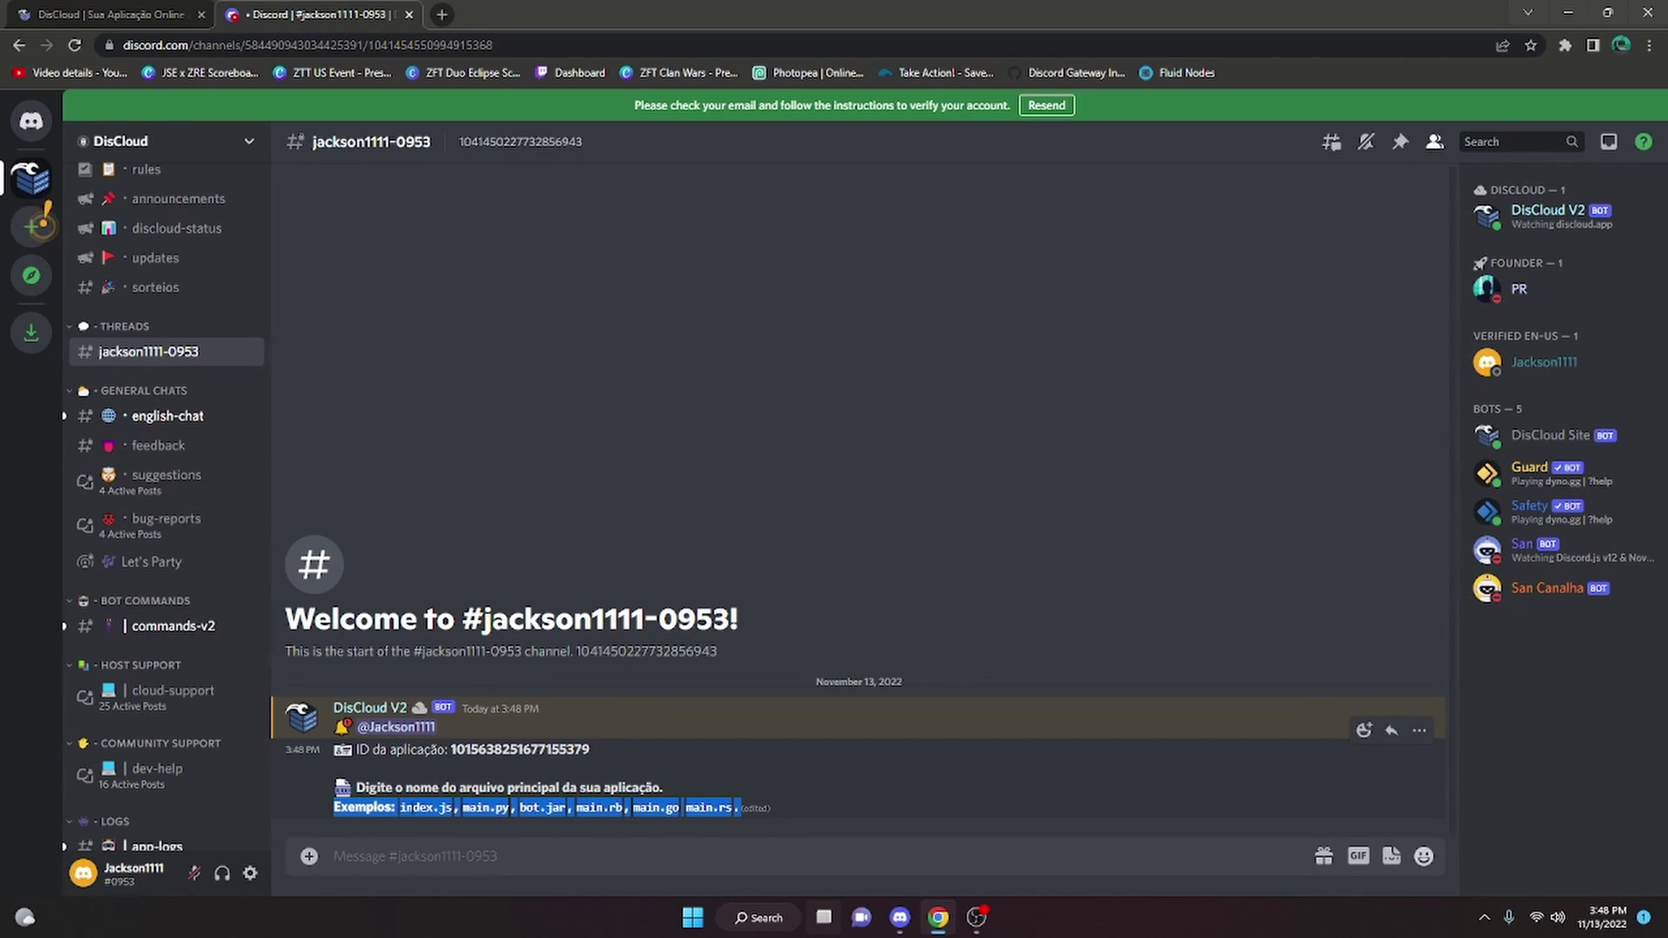
{"action": "left_click", "coordinate": [747, 807]}
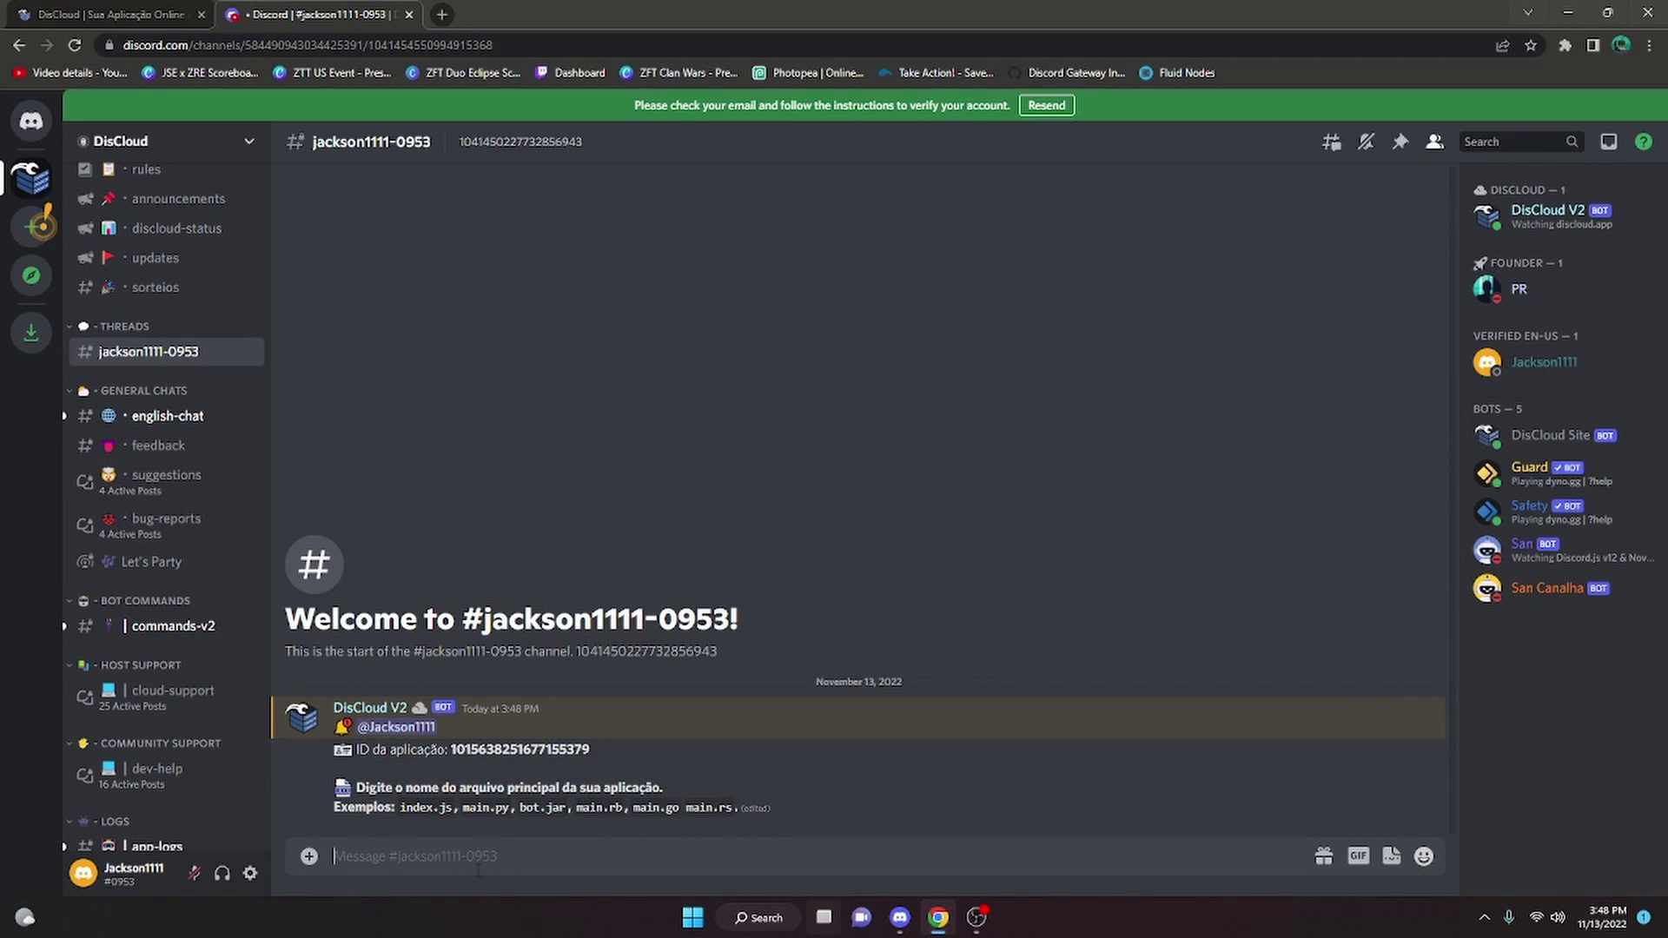
{"action": "type", "text": "index.js"}
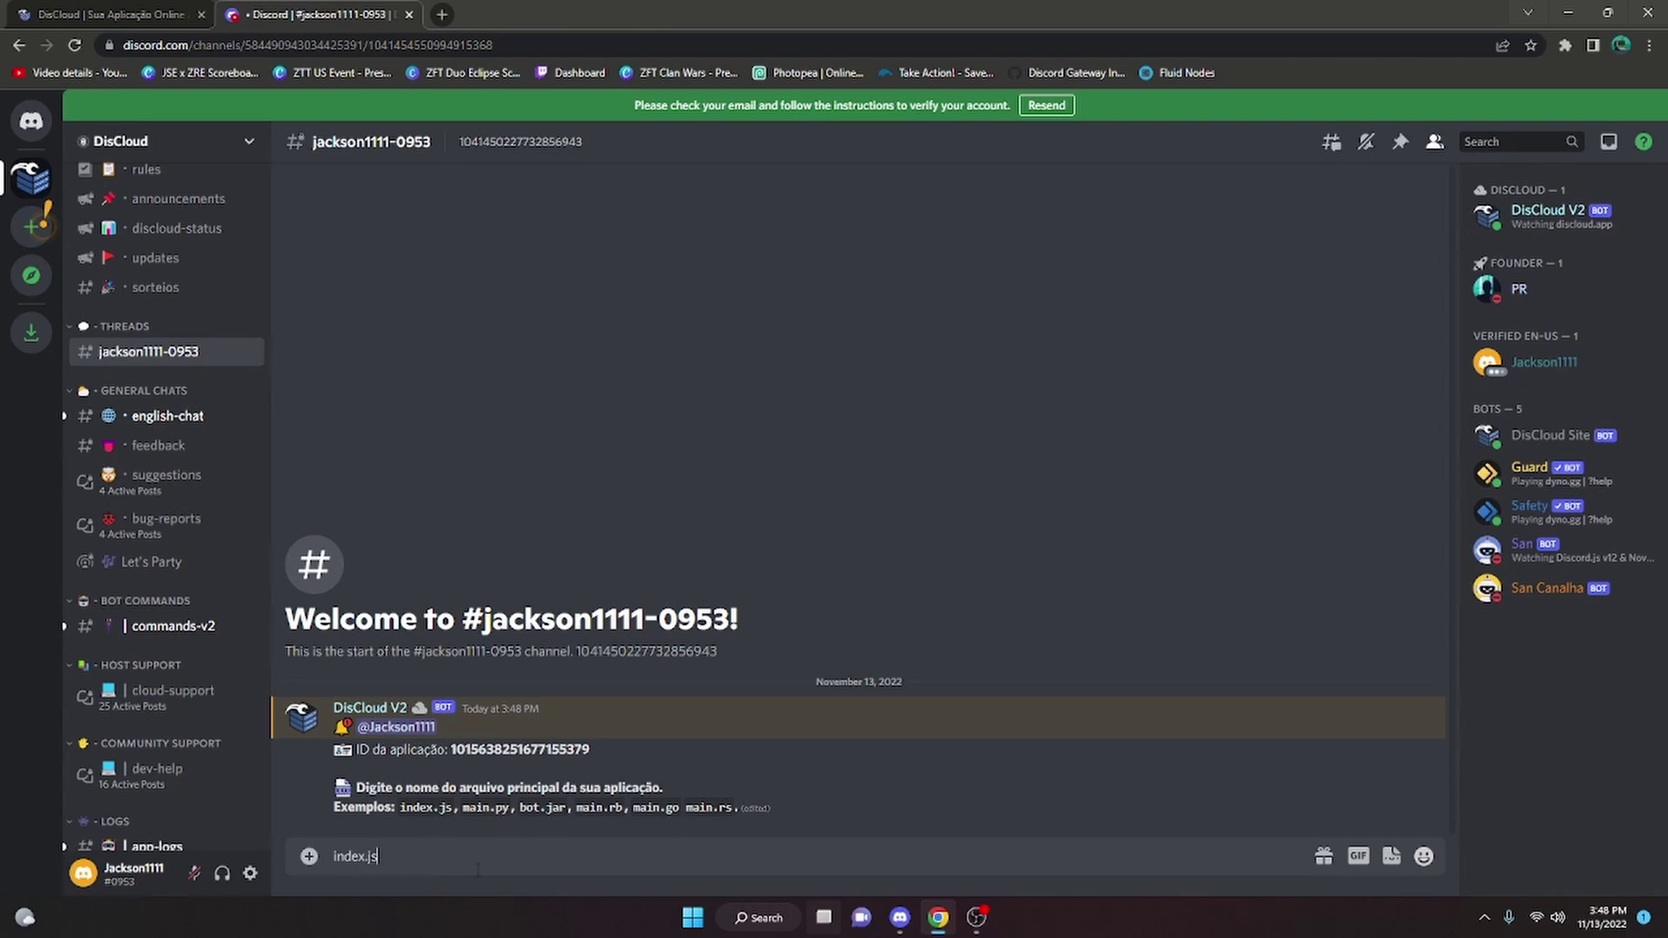
{"action": "key", "text": "Return"}
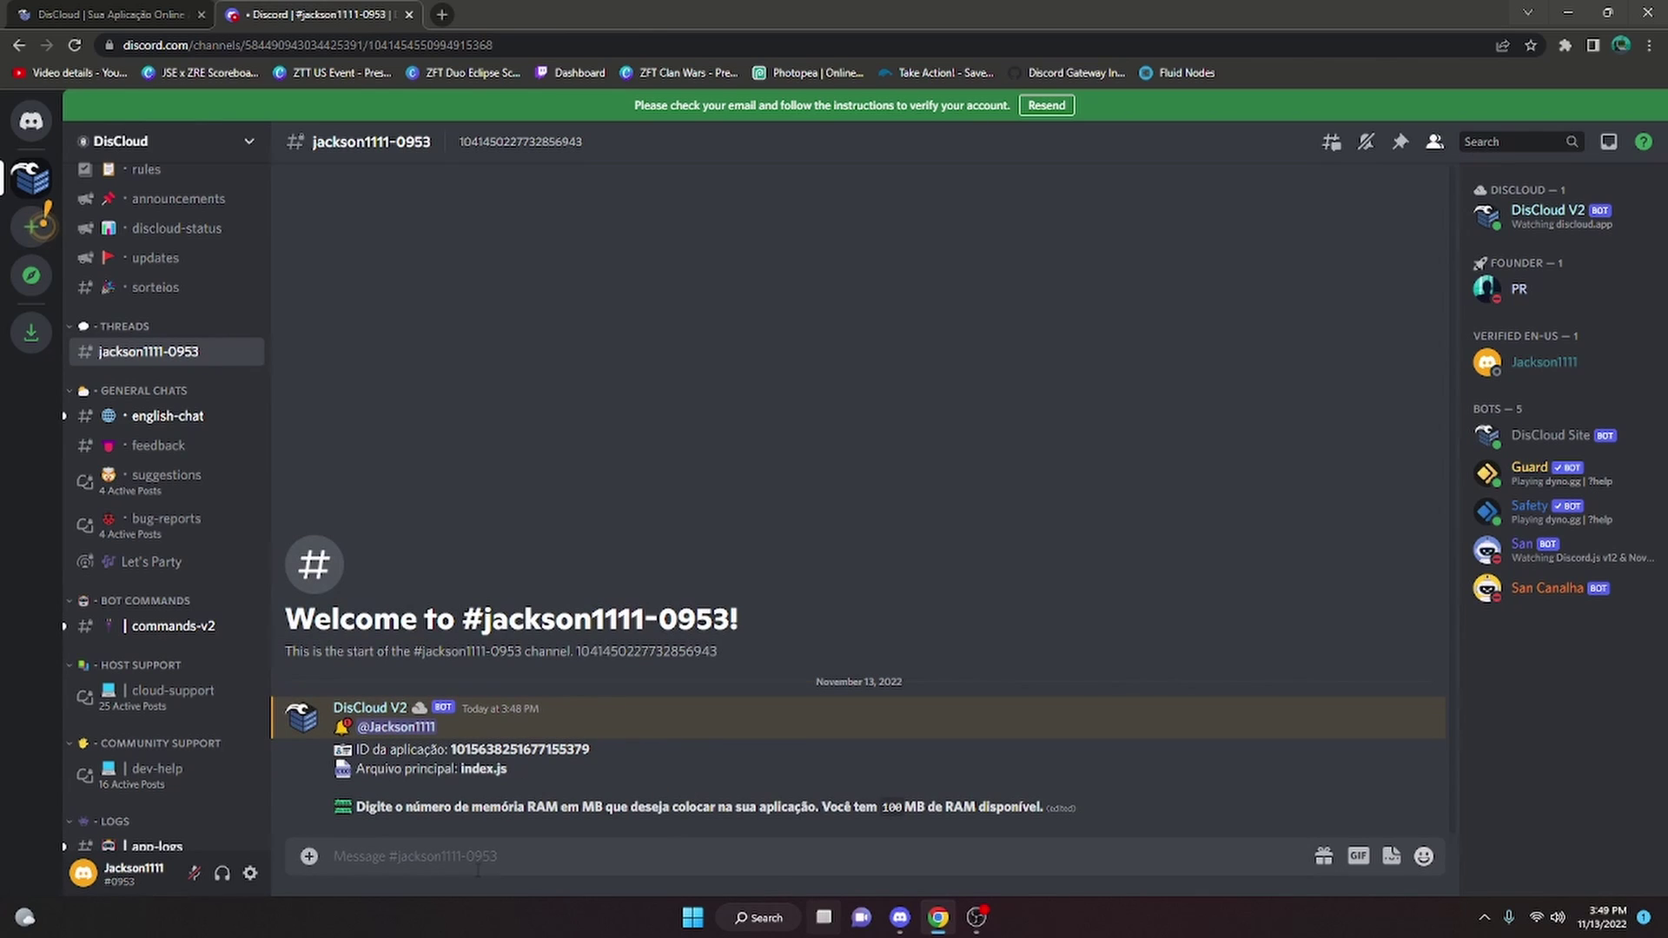
{"action": "type", "text": "100"}
{"action": "key", "text": "Return"}
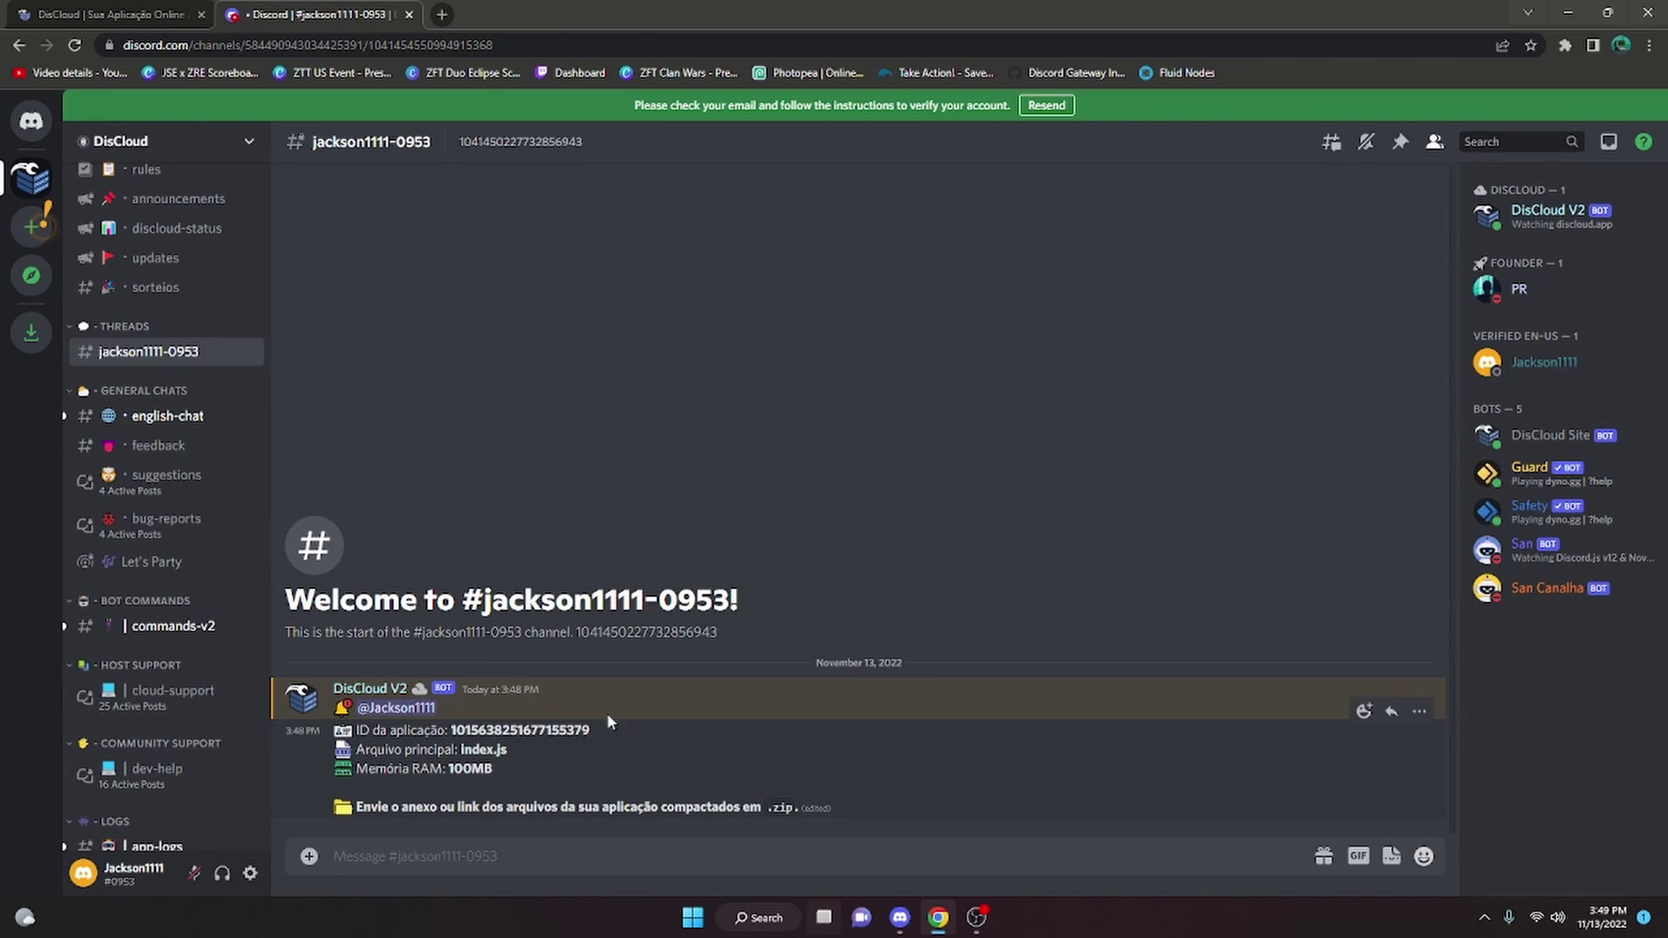
Drag v14bot.zip from the desktop into the DisCloud upload ticket and restore Chrome full-screen
{"action": "left_click", "coordinate": [1607, 13]}
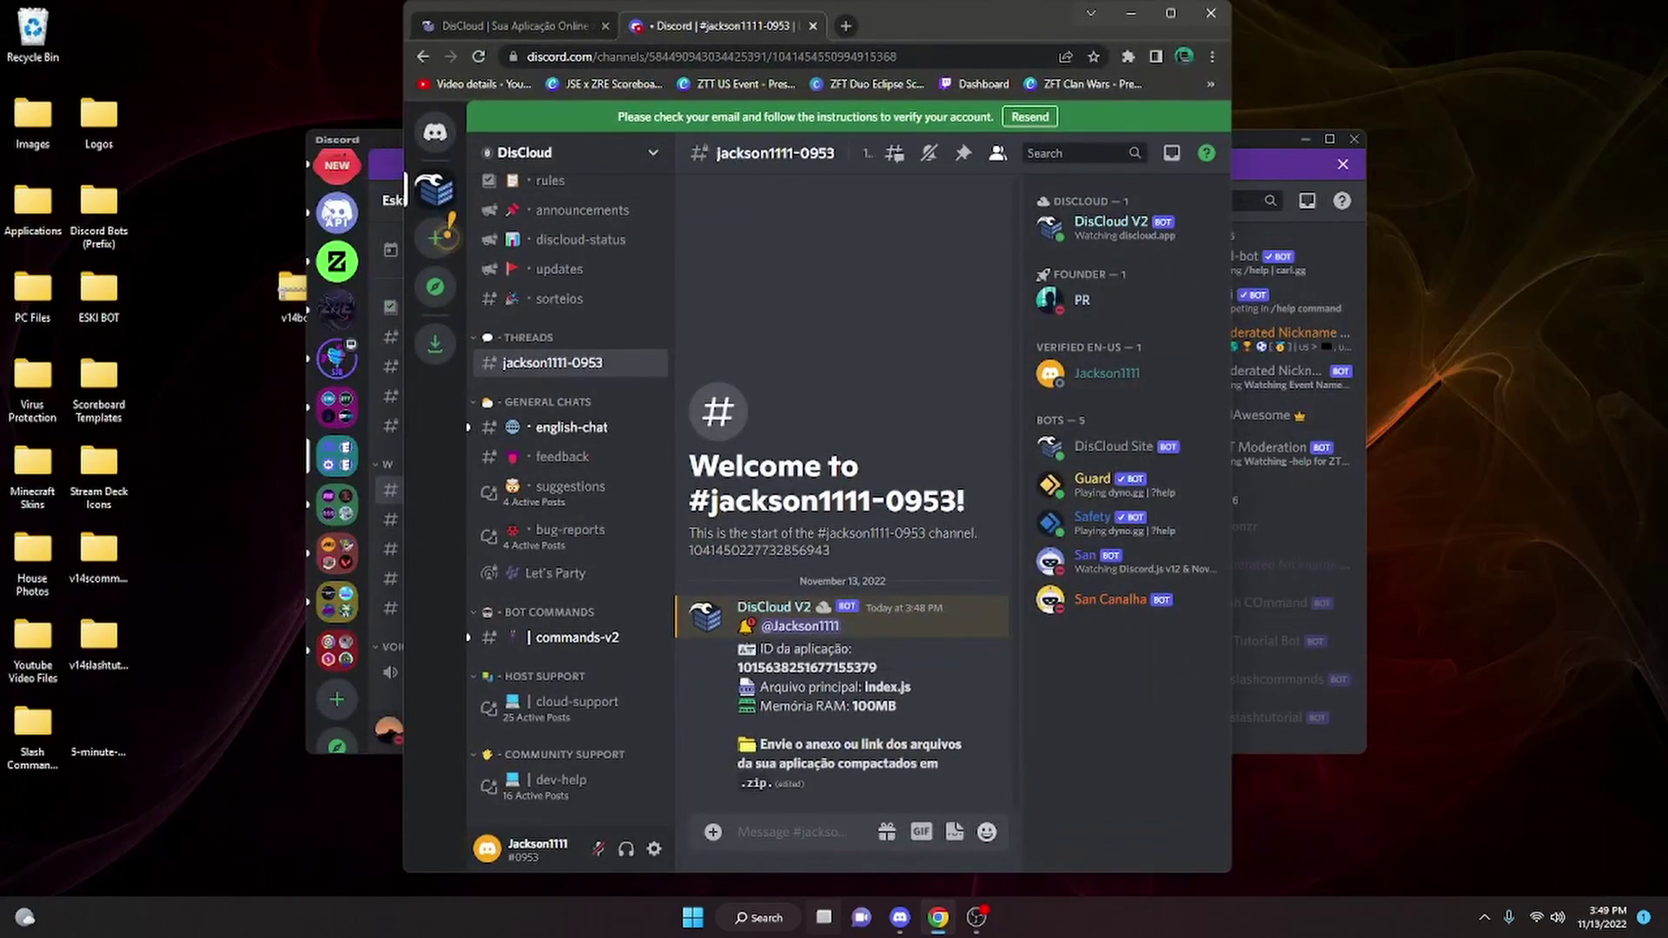
{"action": "left_click", "coordinate": [354, 139]}
{"action": "left_click", "coordinate": [1305, 139]}
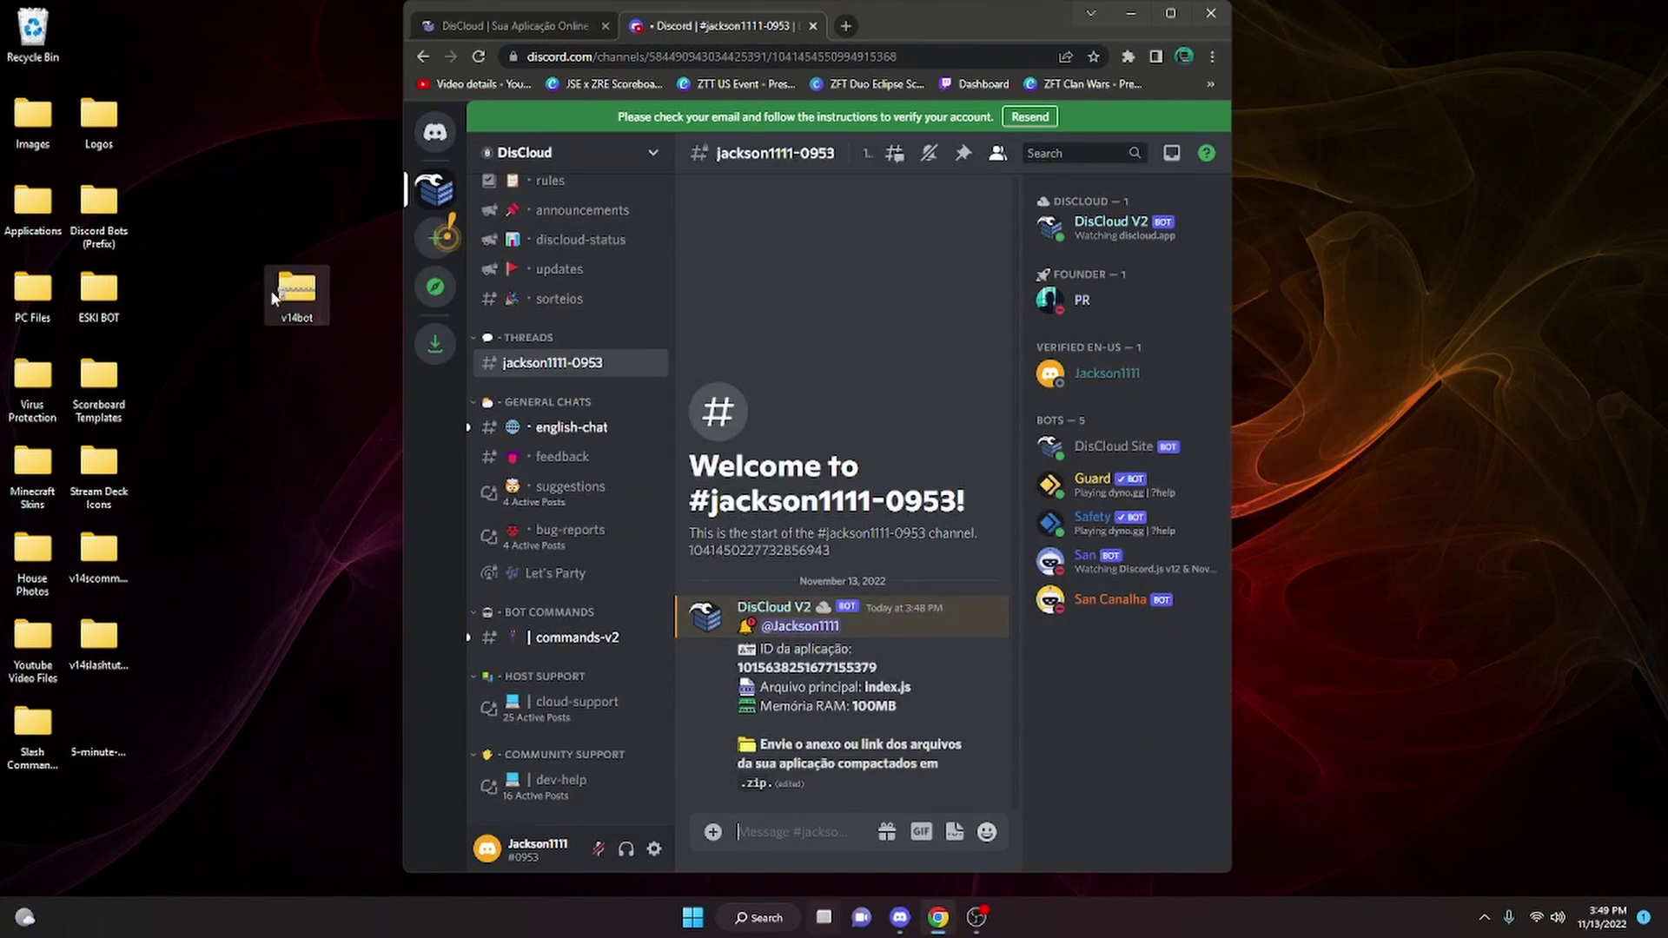
{"action": "left_click_drag", "start_coordinate": [293, 295], "coordinate": [295, 377]}
{"action": "left_click_drag", "start_coordinate": [507, 492], "coordinate": [794, 599]}
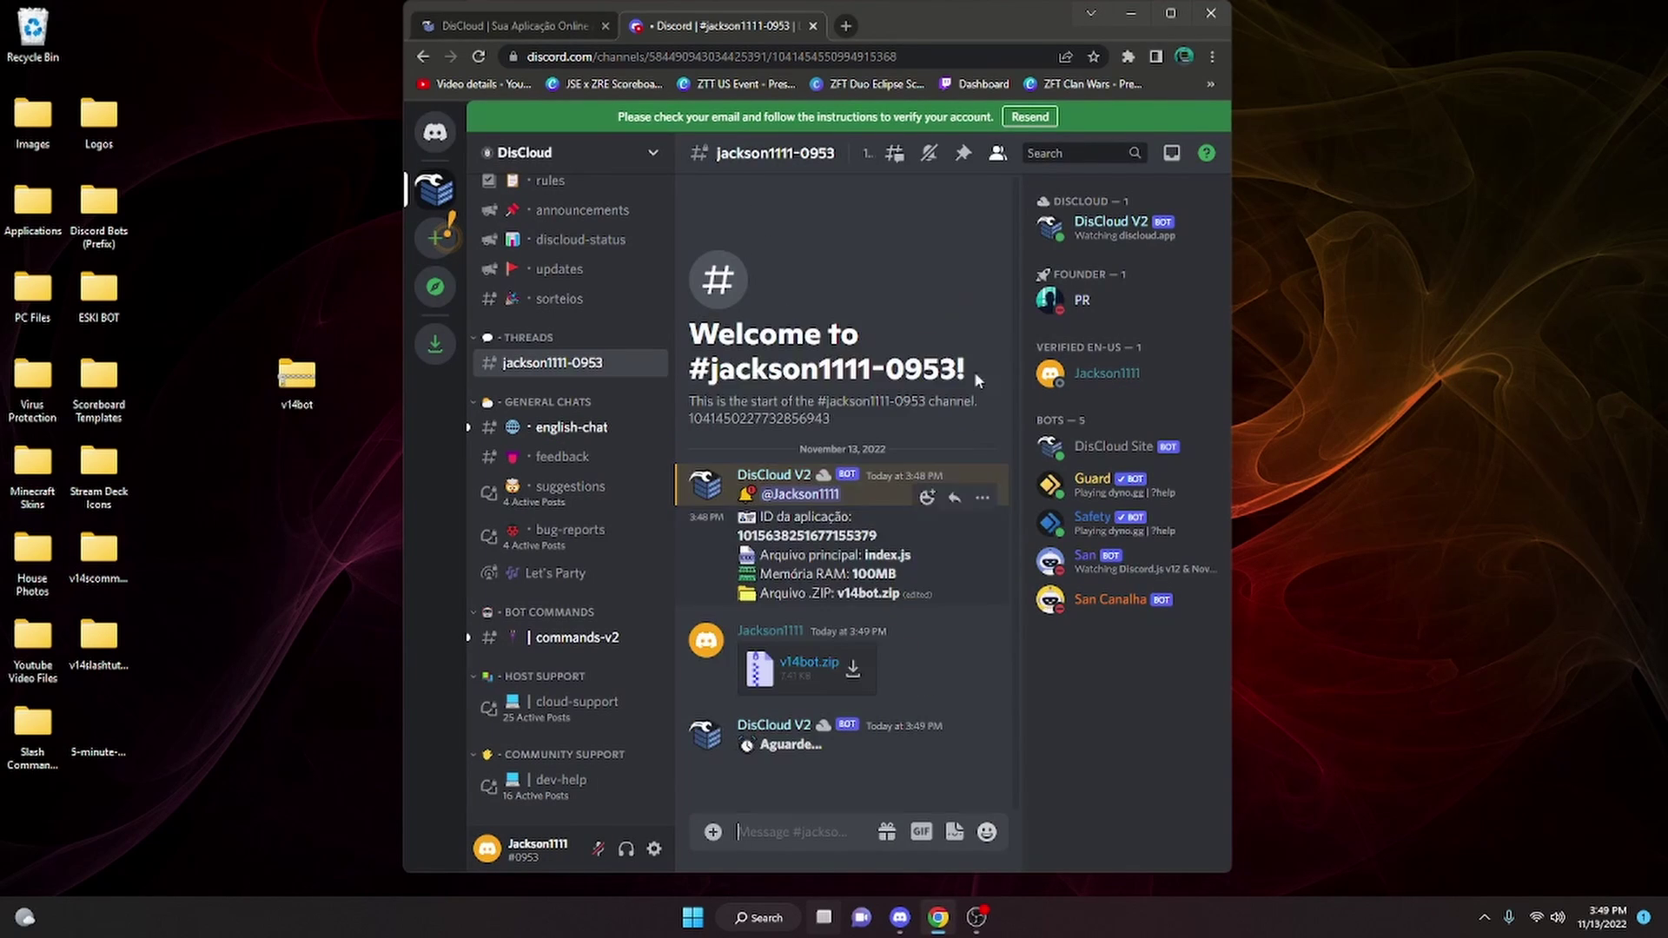
{"action": "left_click", "coordinate": [1170, 13]}
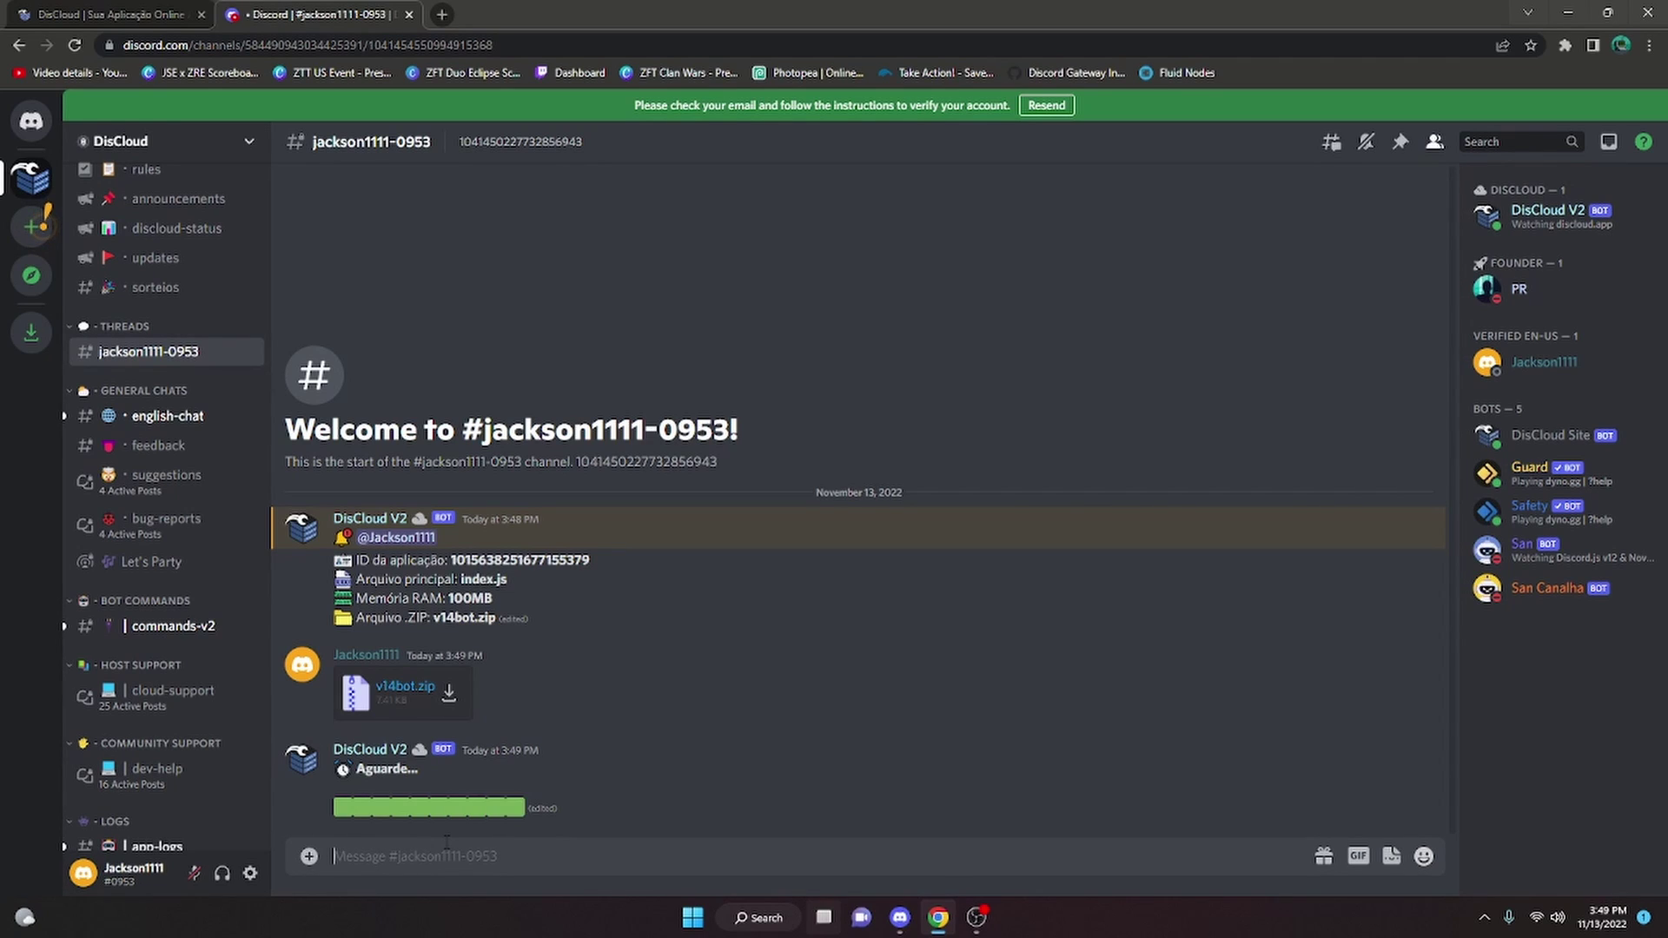
{"action": "scroll", "coordinate": [148, 804], "scroll_direction": "down", "scroll_amount": 1}
Check #app-logs, then send .logs in commands-v2 and post the logs to the server
{"action": "left_click", "coordinate": [145, 792]}
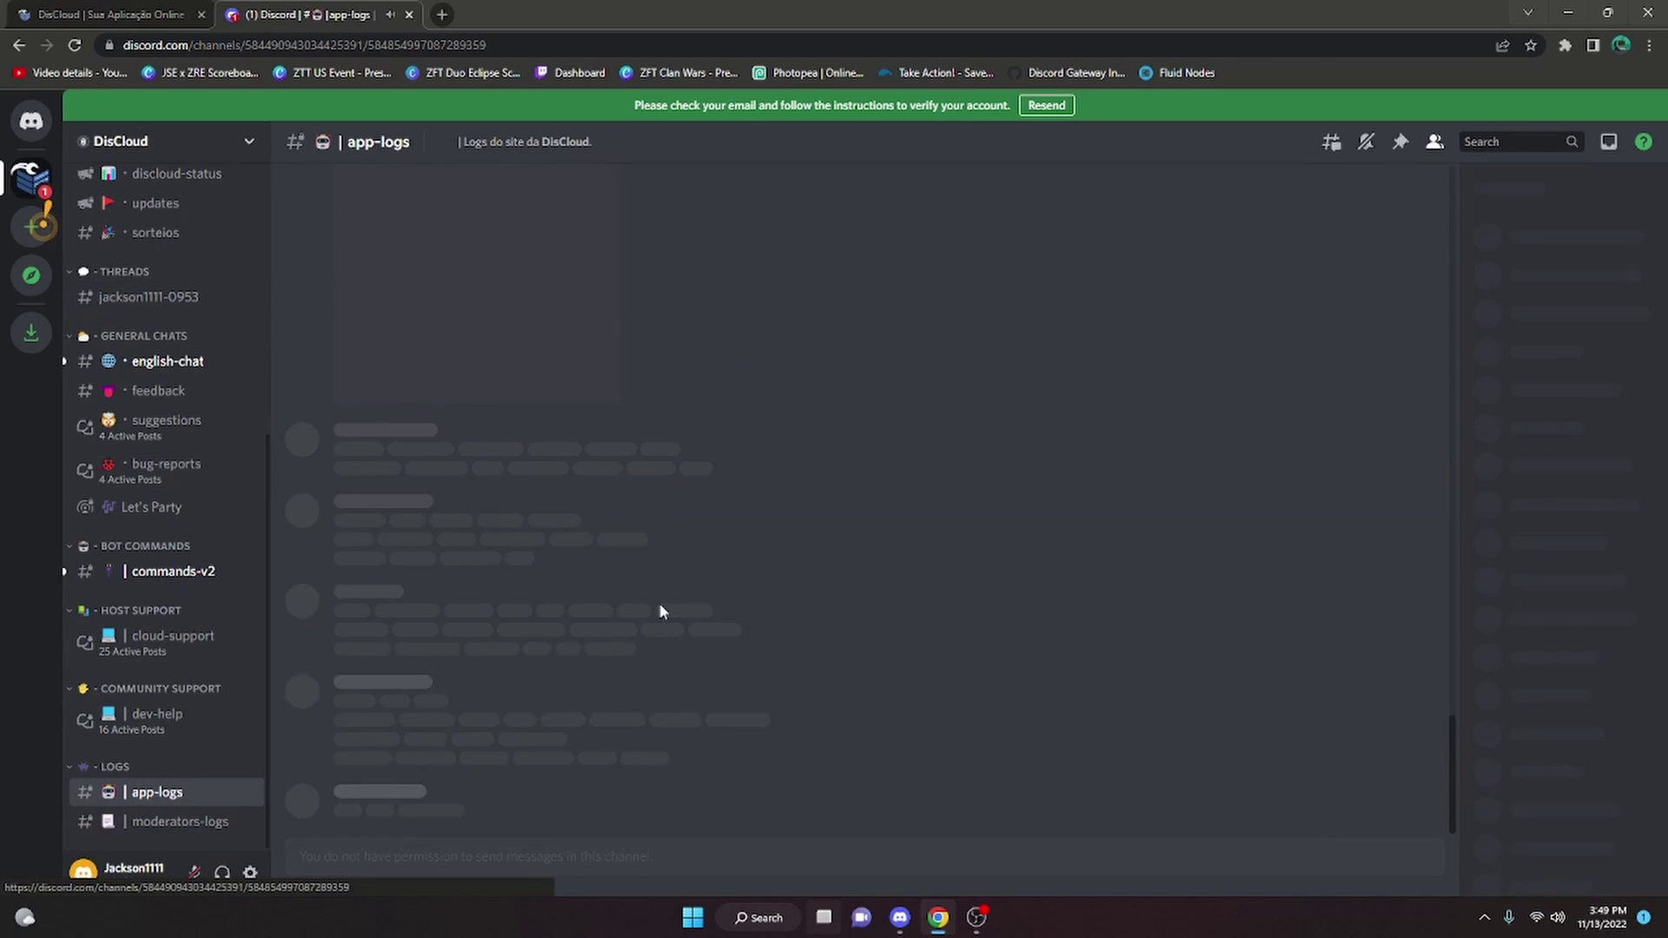
{"action": "mouse_move", "coordinate": [834, 817]}
{"action": "left_mouse_down"}
{"action": "mouse_move", "coordinate": [852, 362]}
{"action": "mouse_move", "coordinate": [792, 395]}
{"action": "mouse_move", "coordinate": [853, 830]}
{"action": "left_mouse_up"}
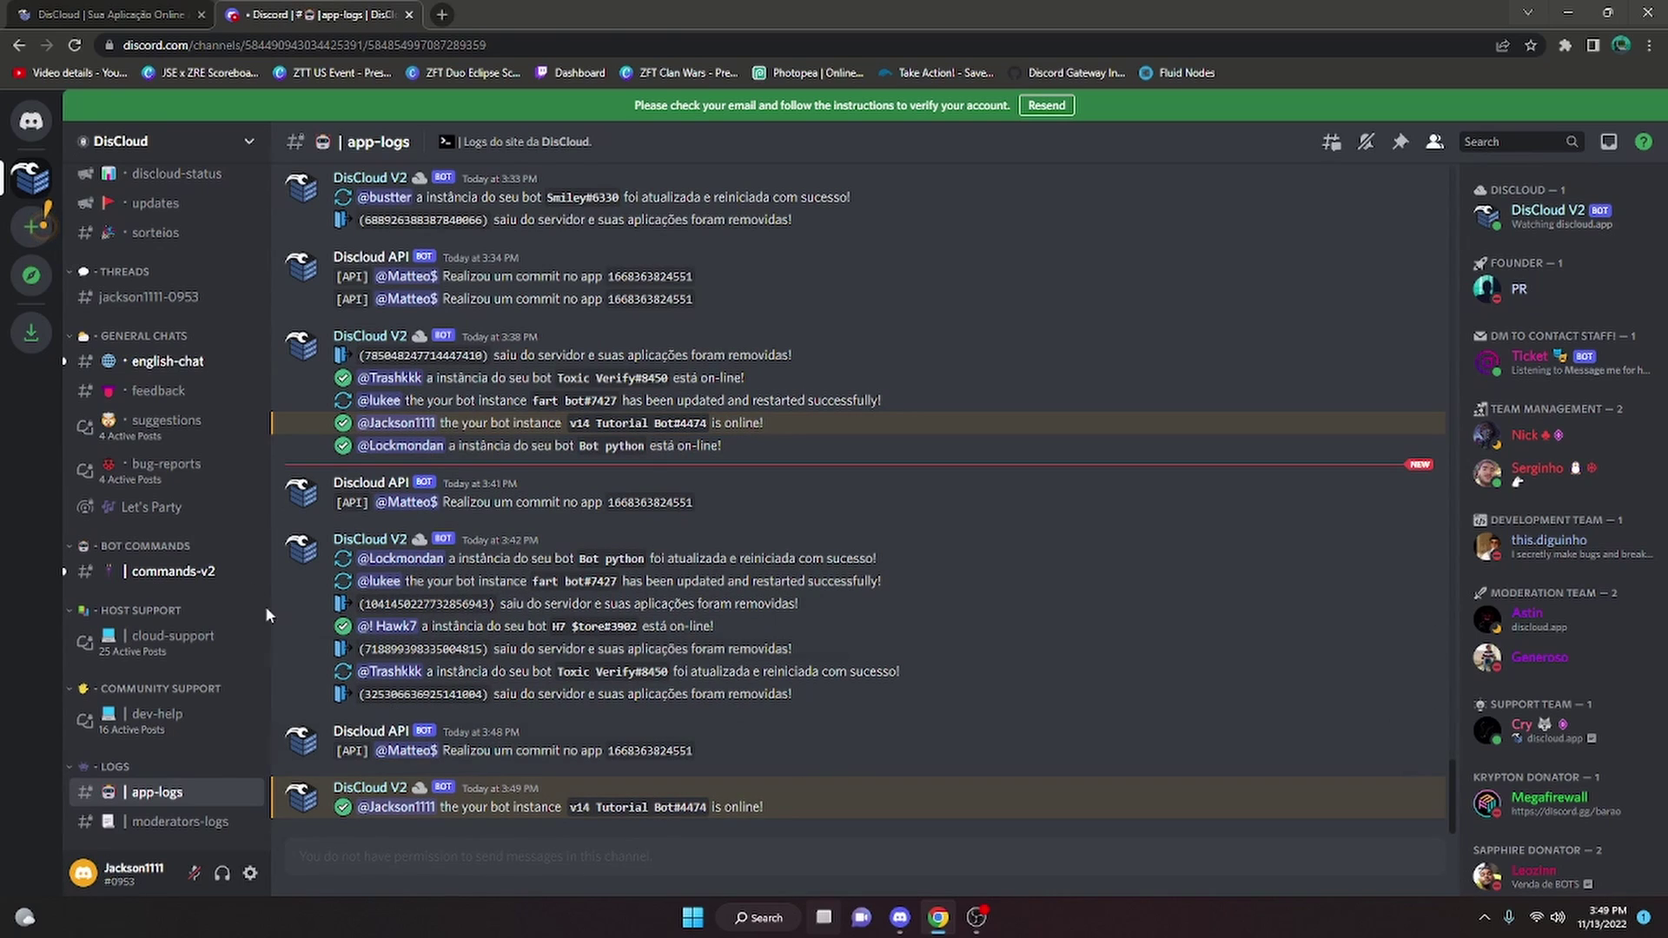
{"action": "left_click", "coordinate": [179, 577]}
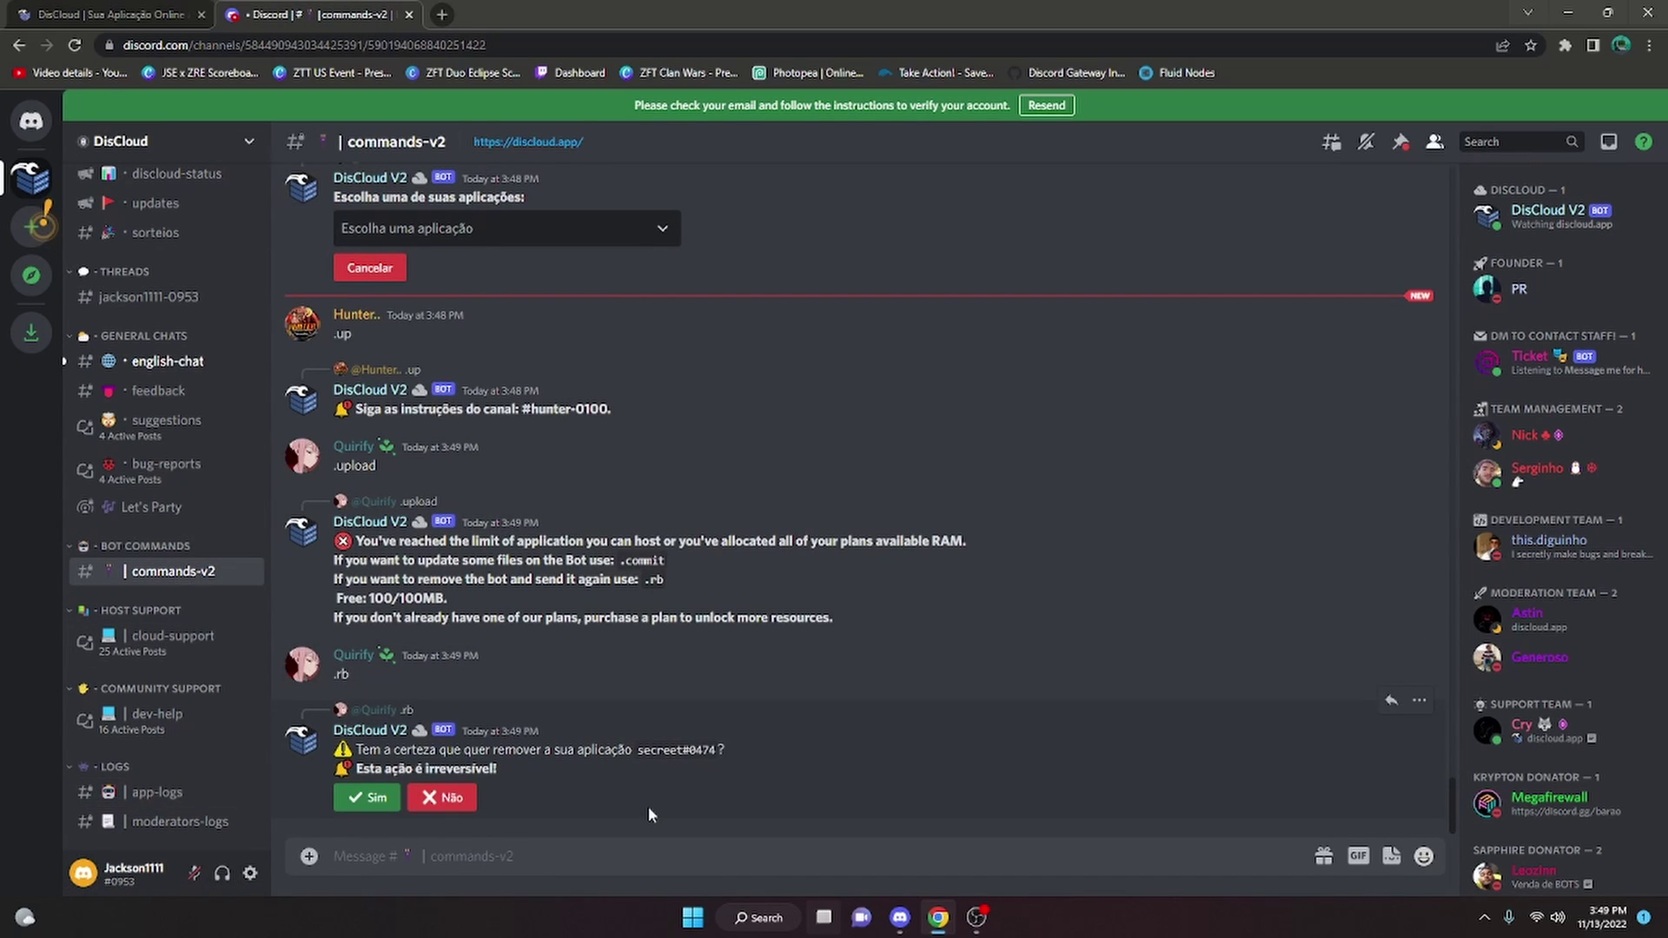
{"action": "type", "text": ".logs"}
{"action": "key", "text": "Return"}
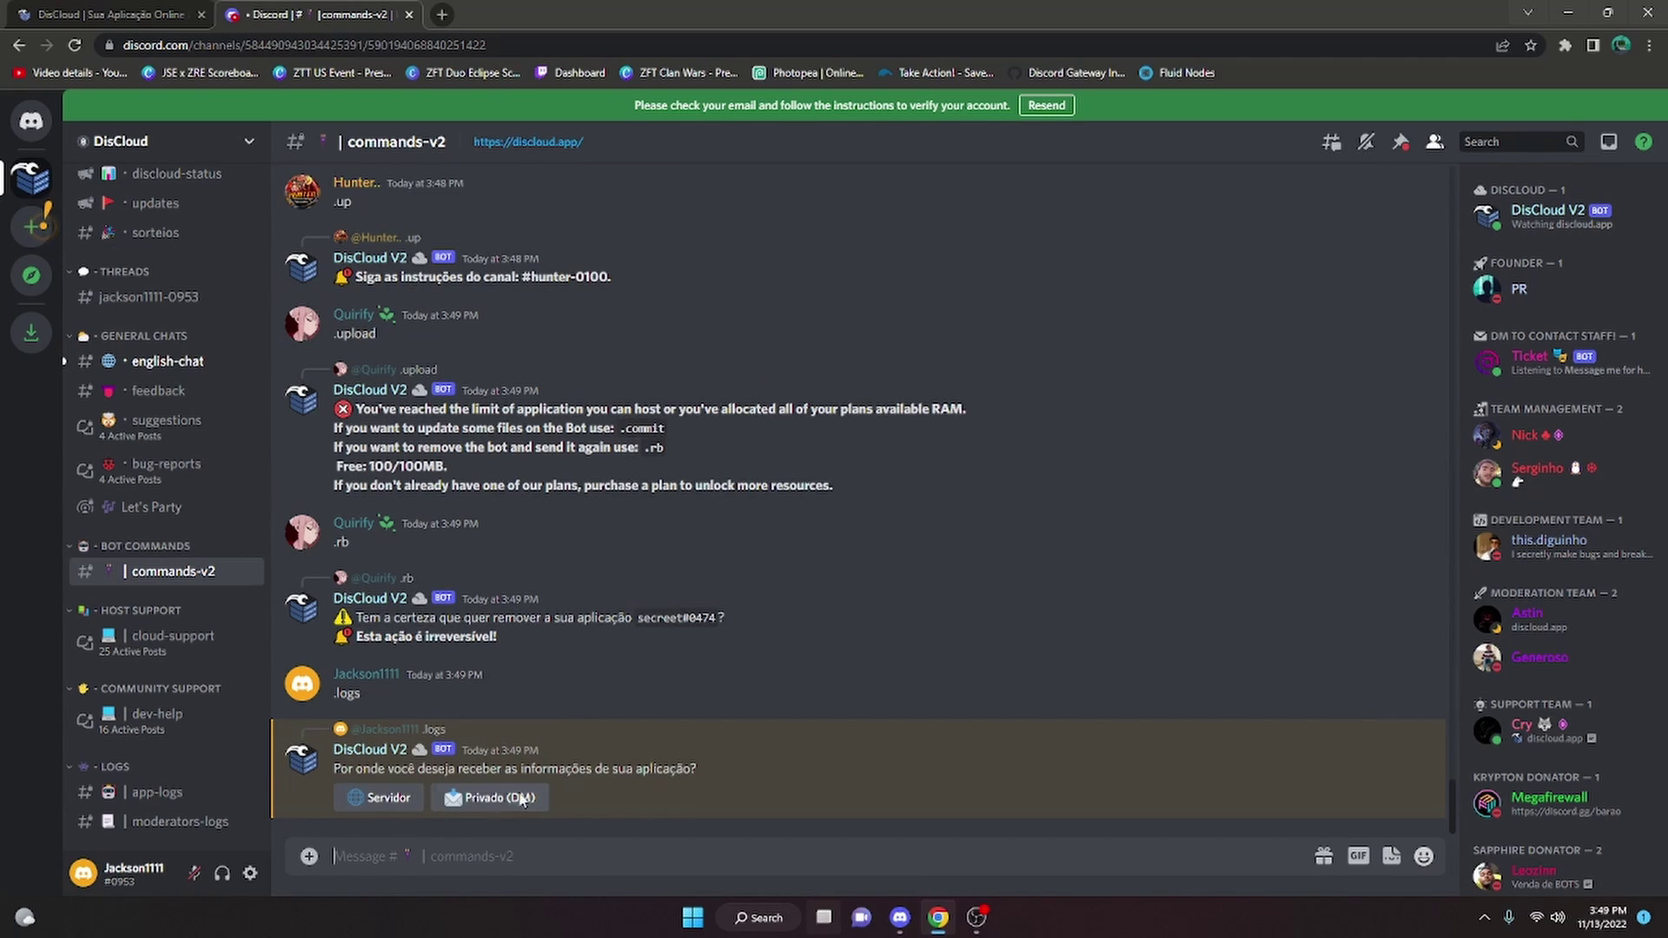
{"action": "left_click", "coordinate": [356, 799]}
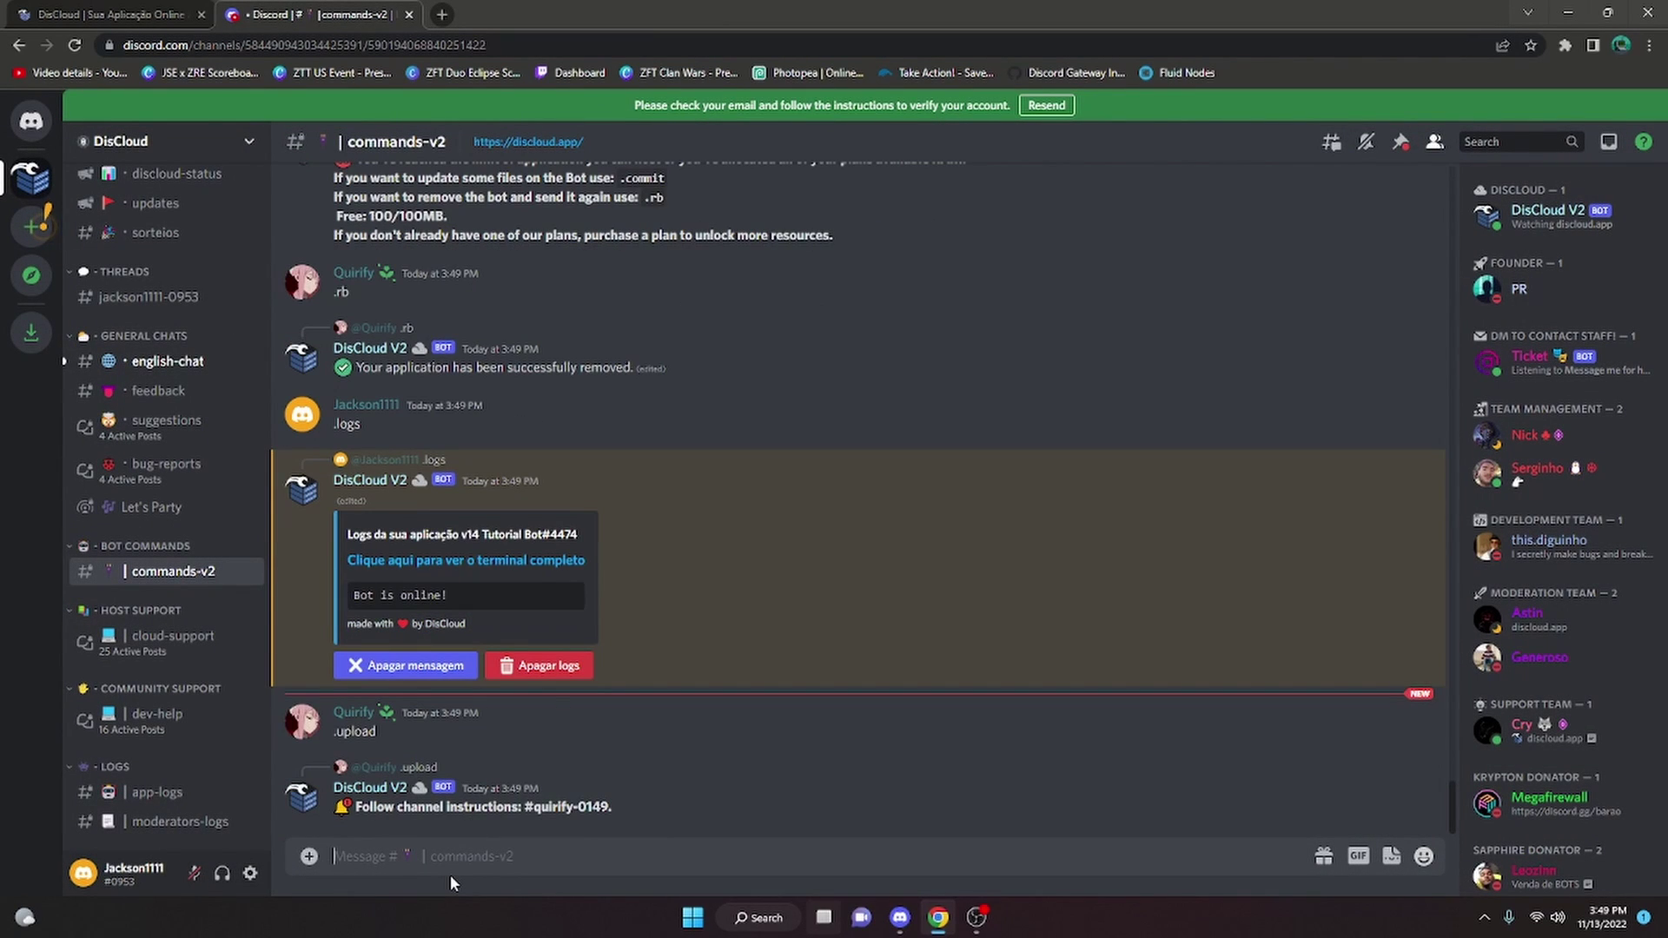
Send .c in commands-v2 to start a commit and open the new ticket channel
{"action": "type", "text": ".c"}
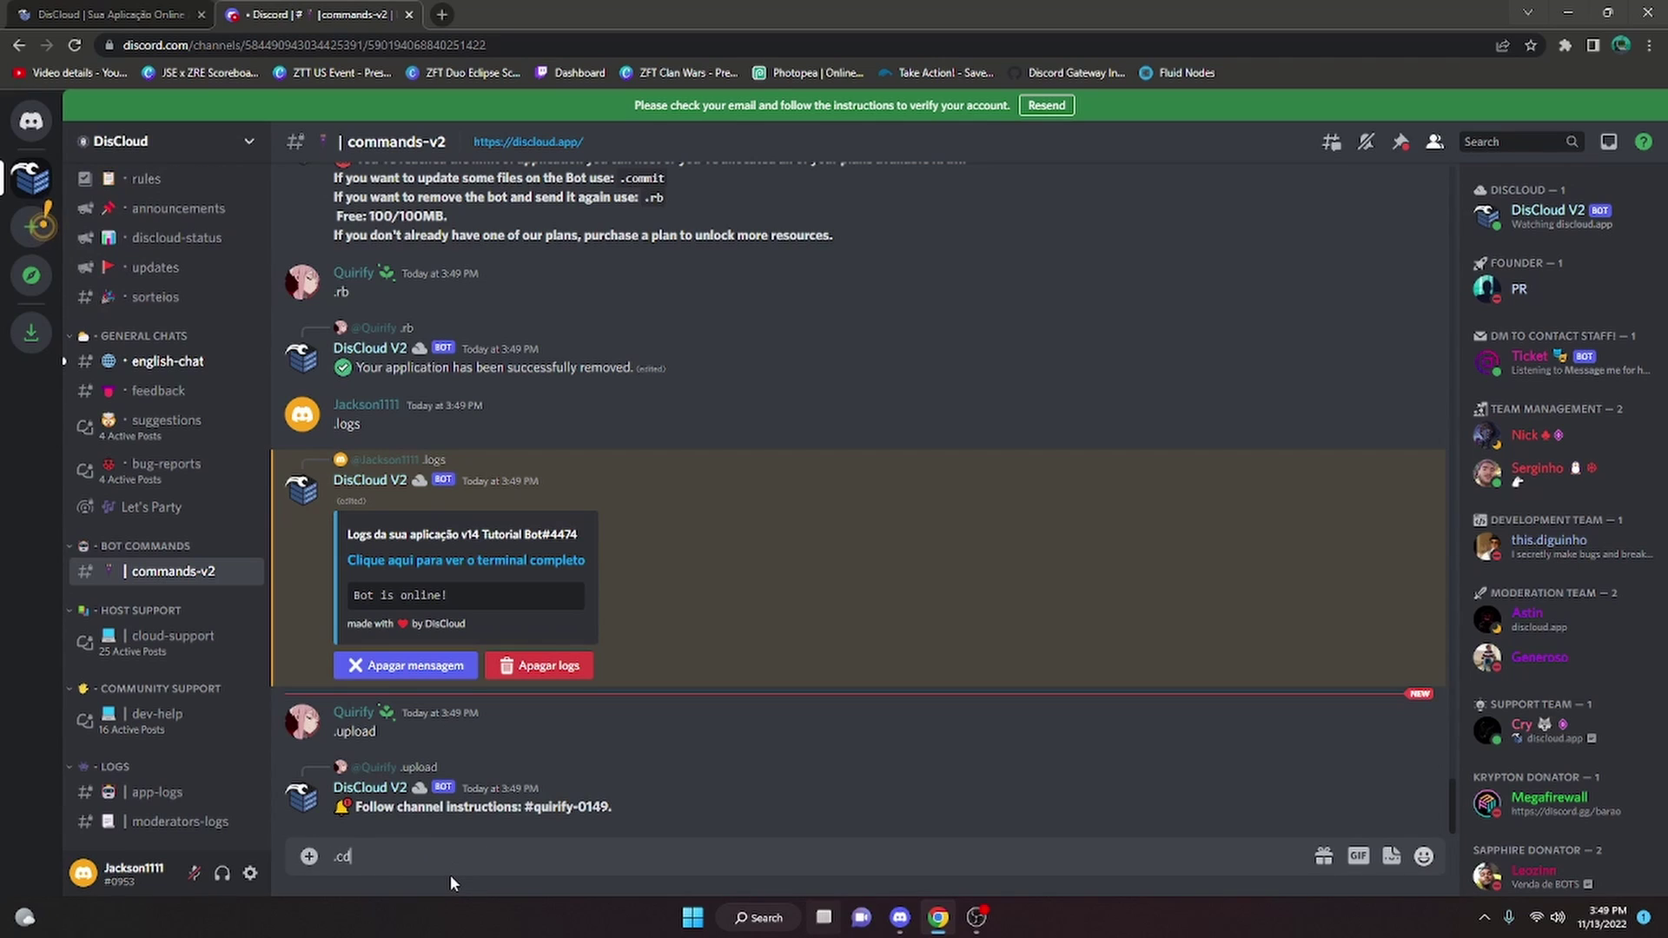
{"action": "key", "text": "Return"}
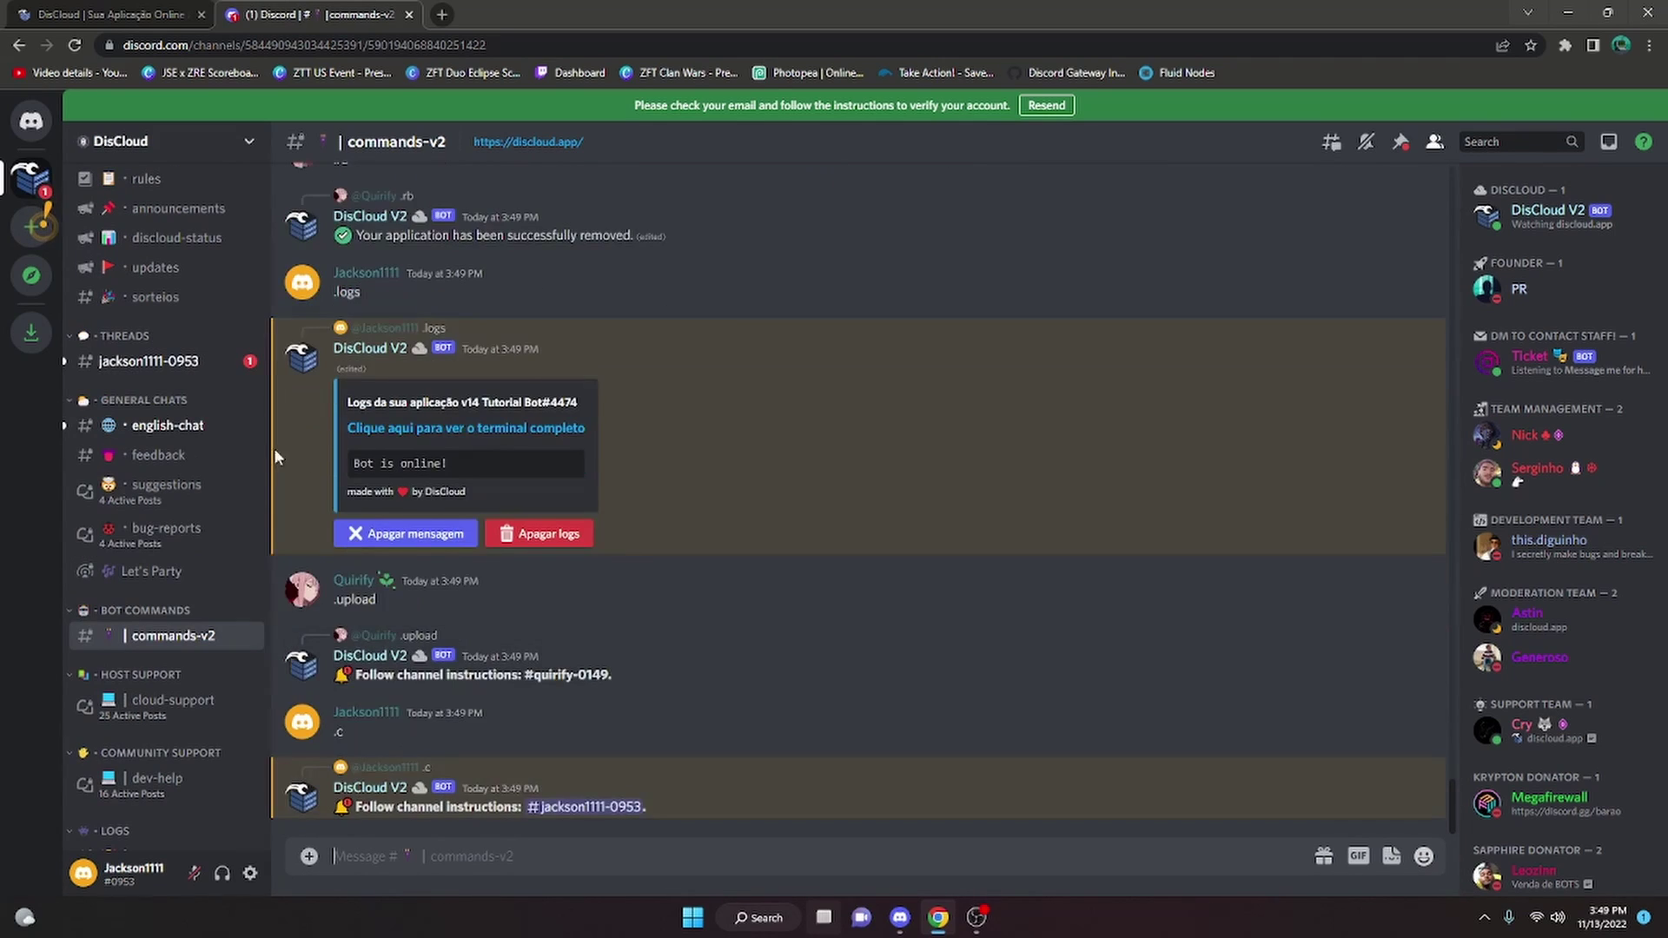
{"action": "left_click", "coordinate": [163, 368]}
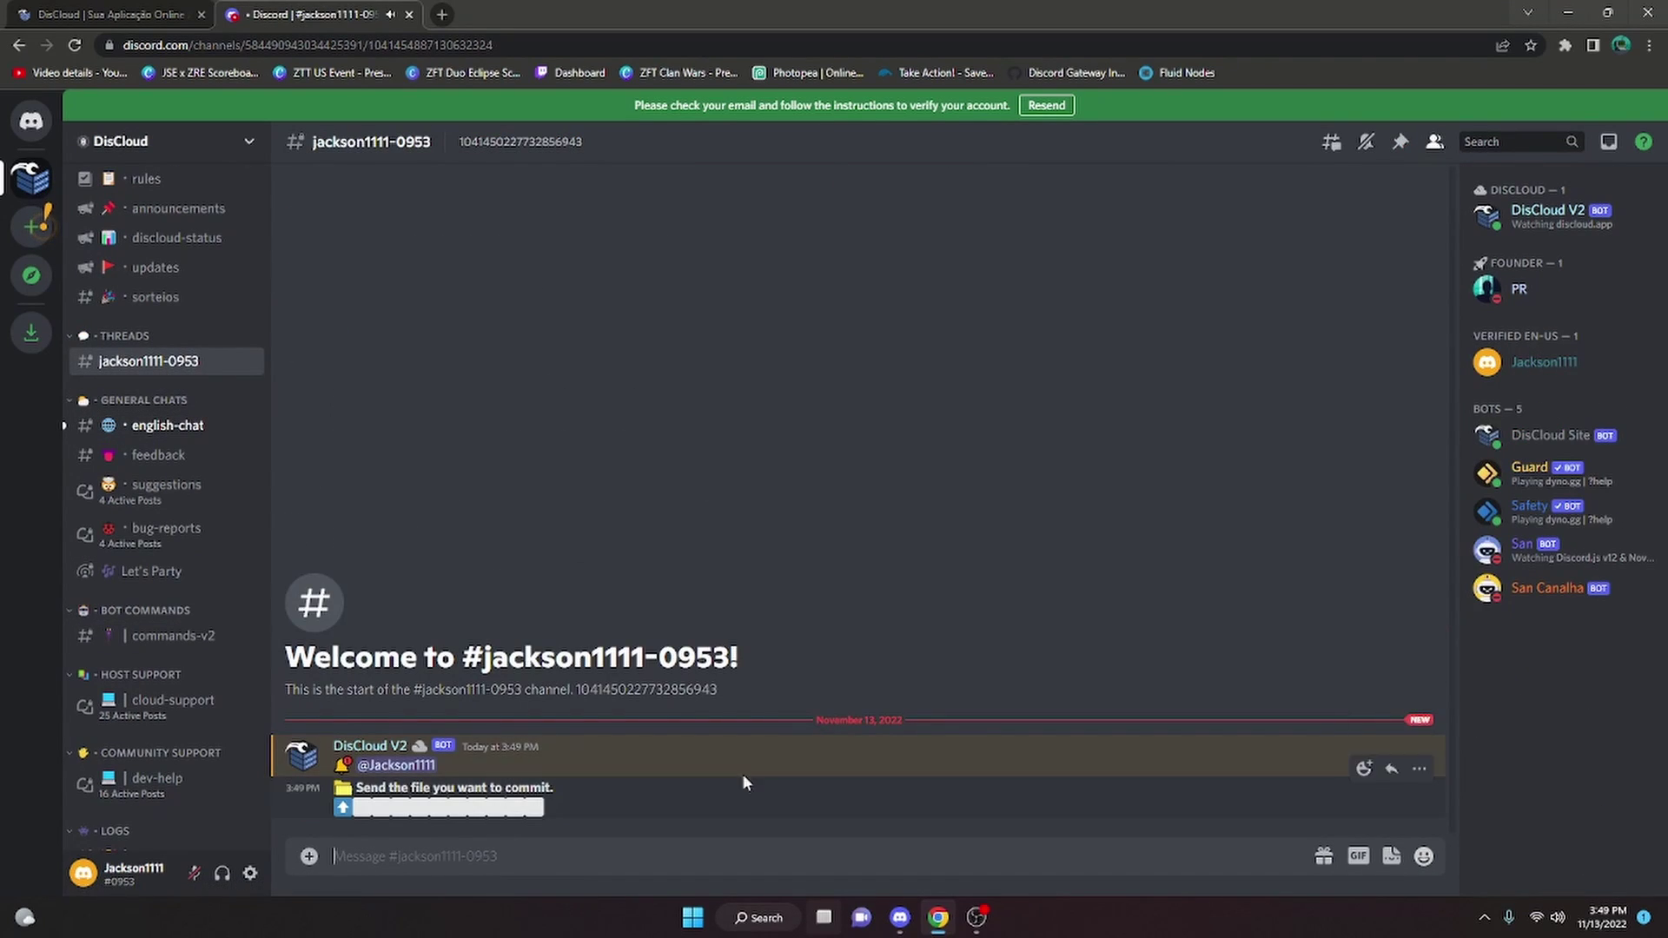
Attach v14bot.zip from the desktop to the commit ticket and send it
{"action": "left_click_drag", "start_coordinate": [961, 2], "coordinate": [1033, 3]}
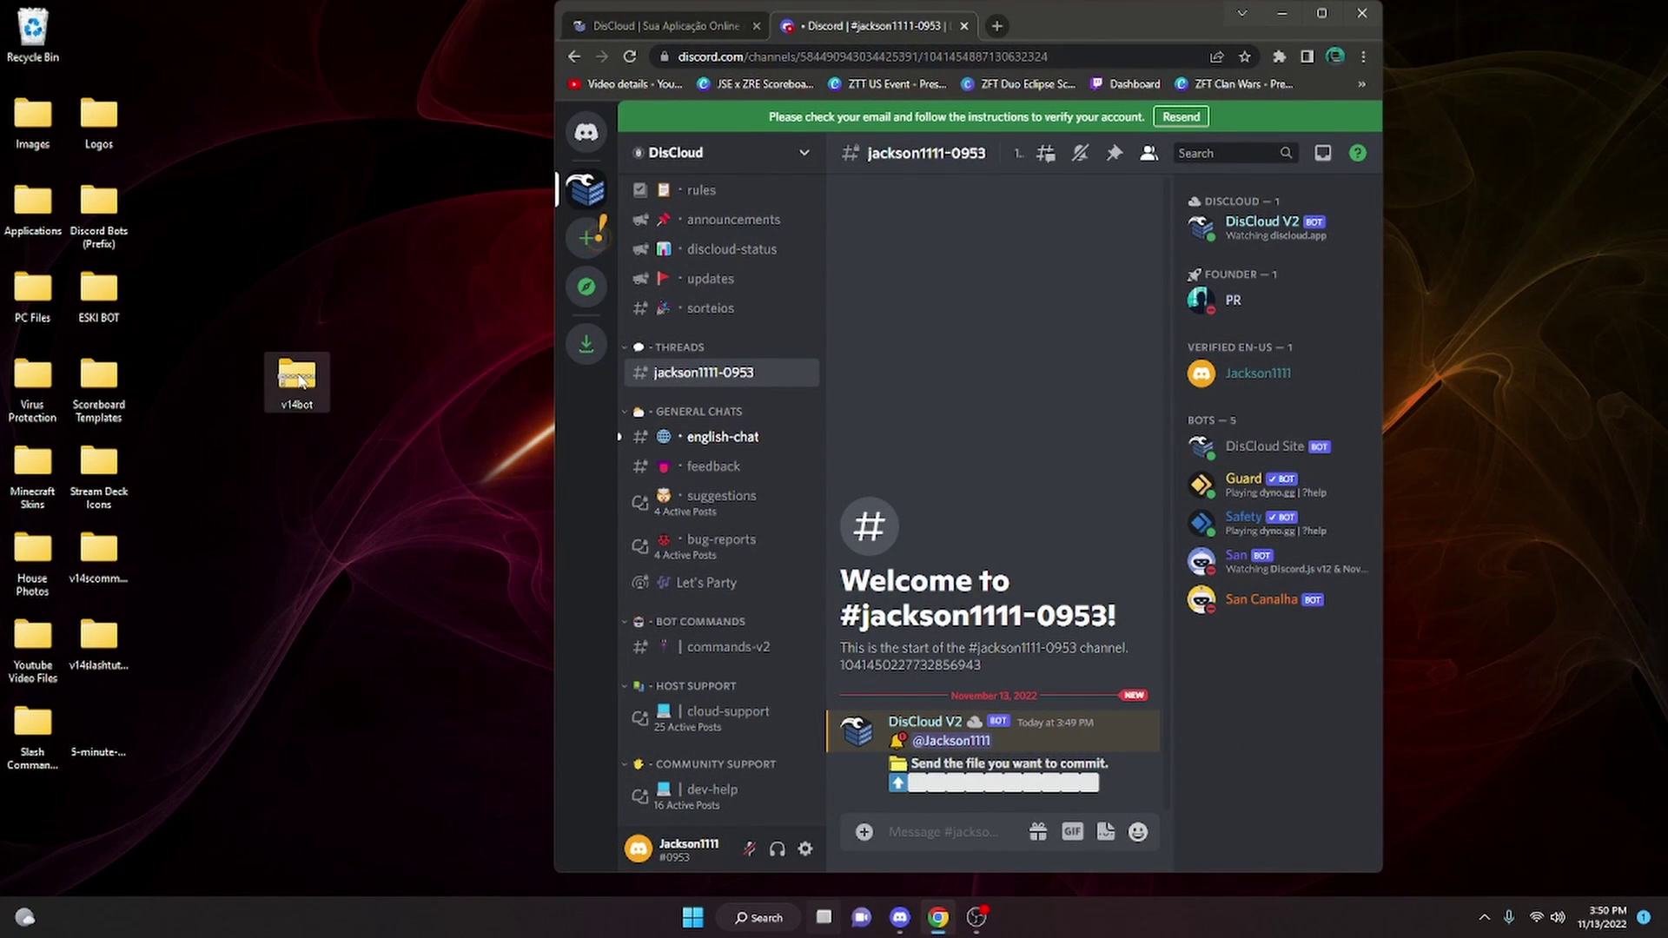
{"action": "left_click_drag", "start_coordinate": [287, 382], "coordinate": [954, 667]}
{"action": "key", "text": "Return"}
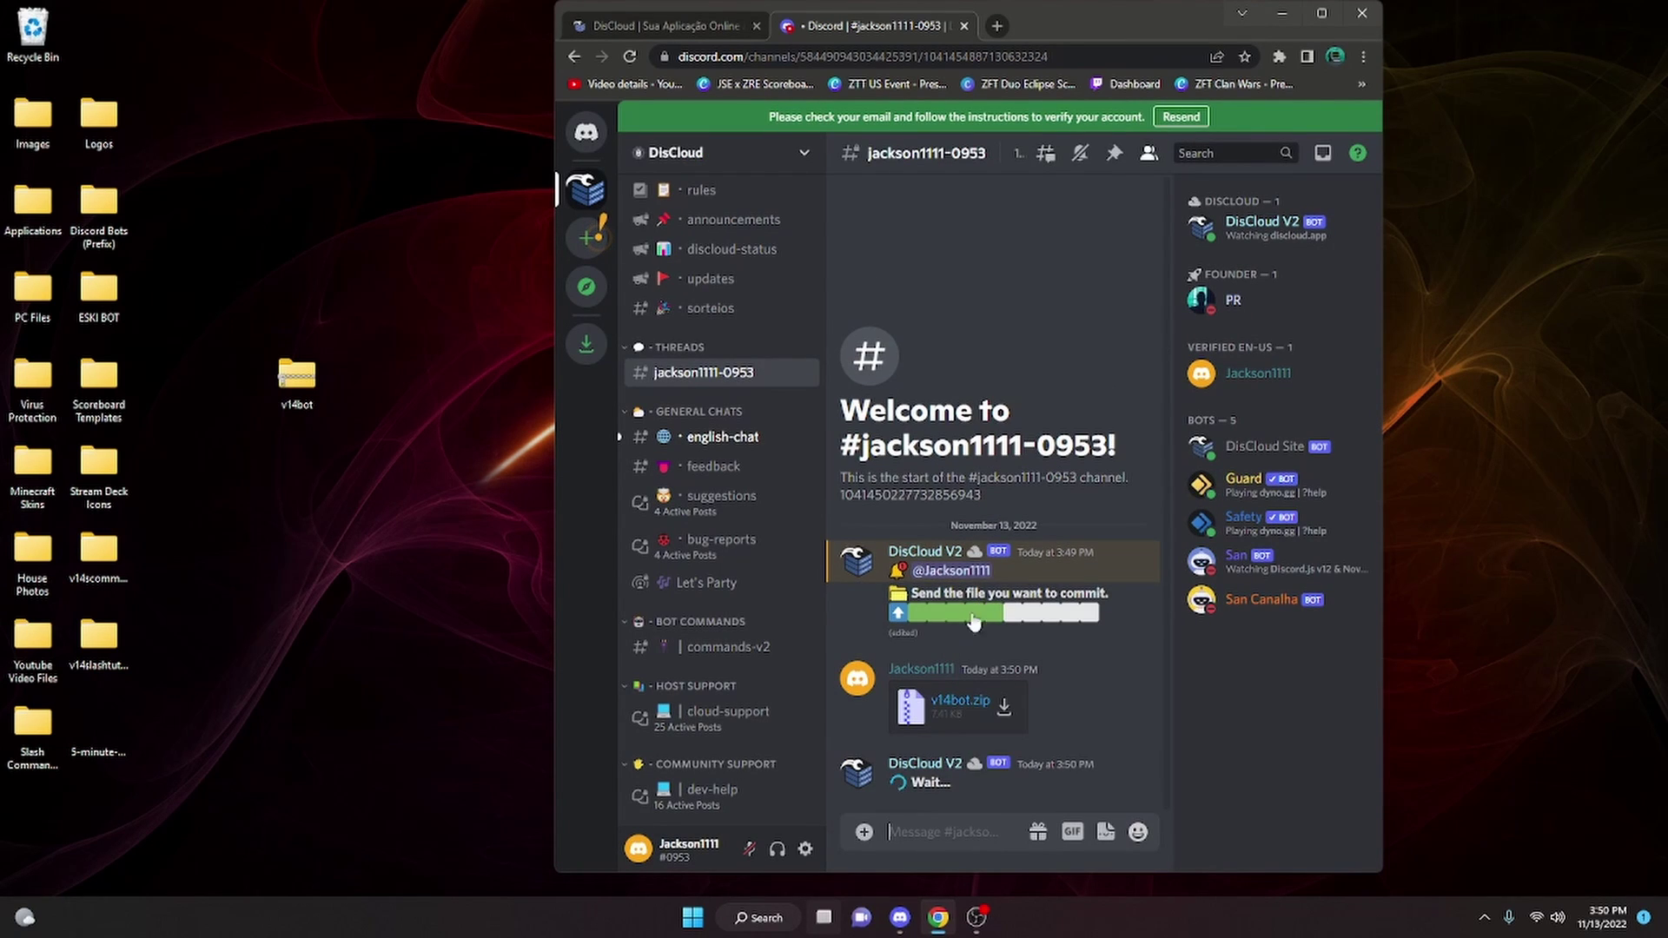
{"action": "left_click", "coordinate": [1322, 13]}
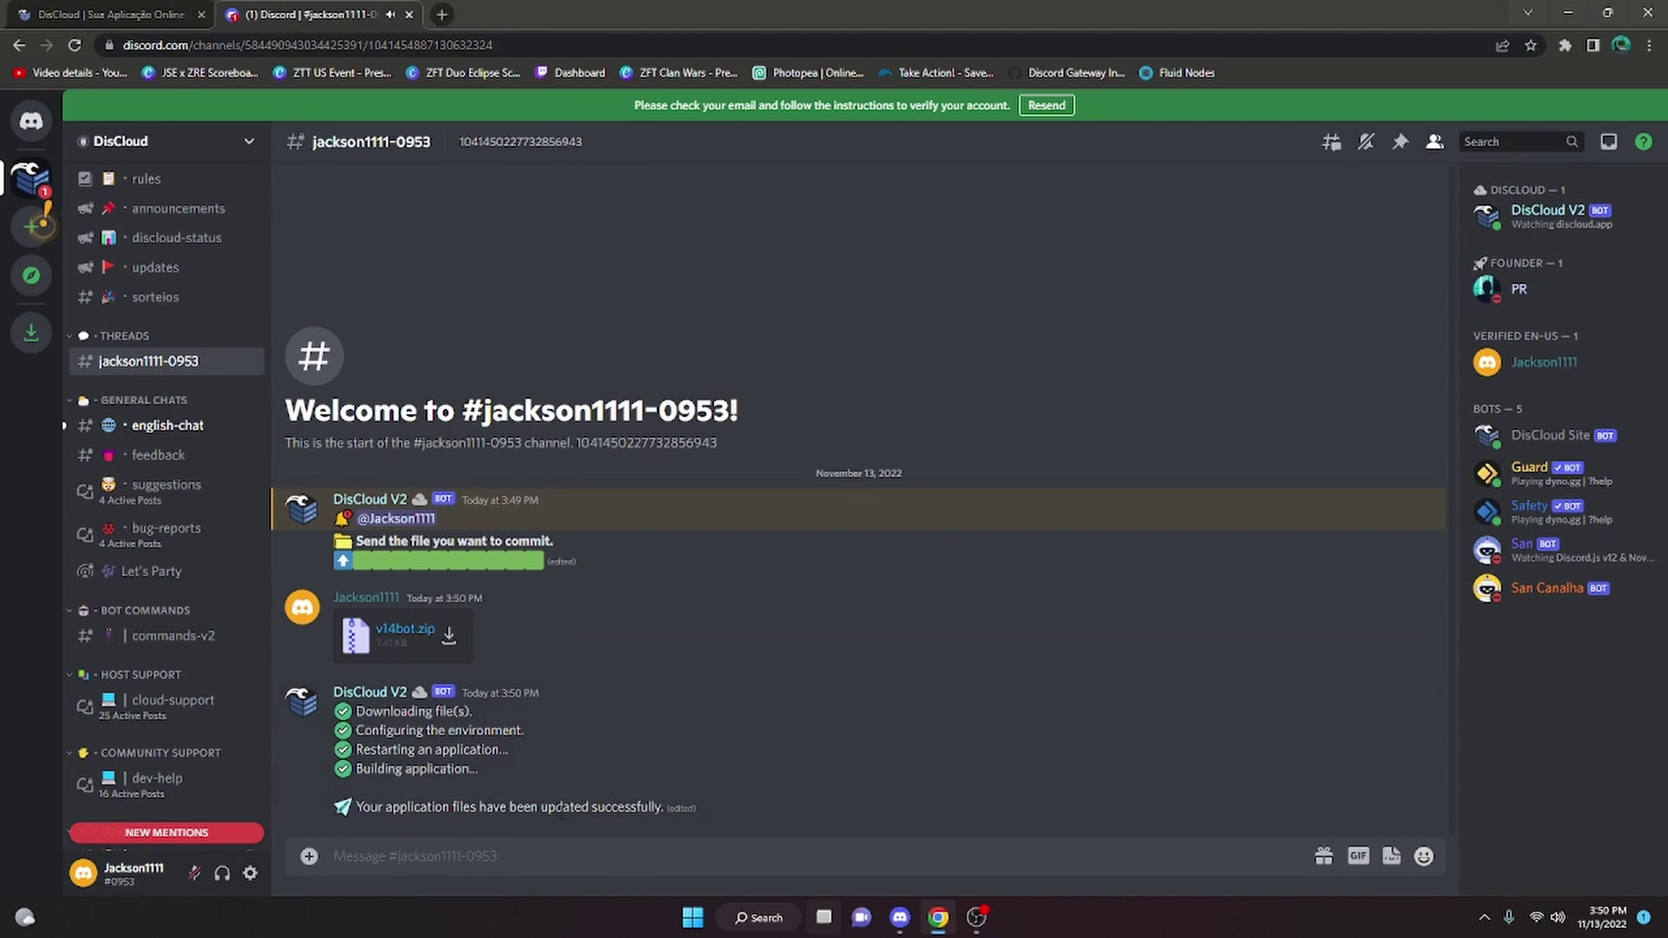
{"action": "scroll", "coordinate": [172, 674], "scroll_direction": "down", "scroll_amount": 1}
Check the #app-logs channel for the bot's updated-and-restarted log line
{"action": "left_click", "coordinate": [160, 814]}
{"action": "left_click", "coordinate": [162, 792]}
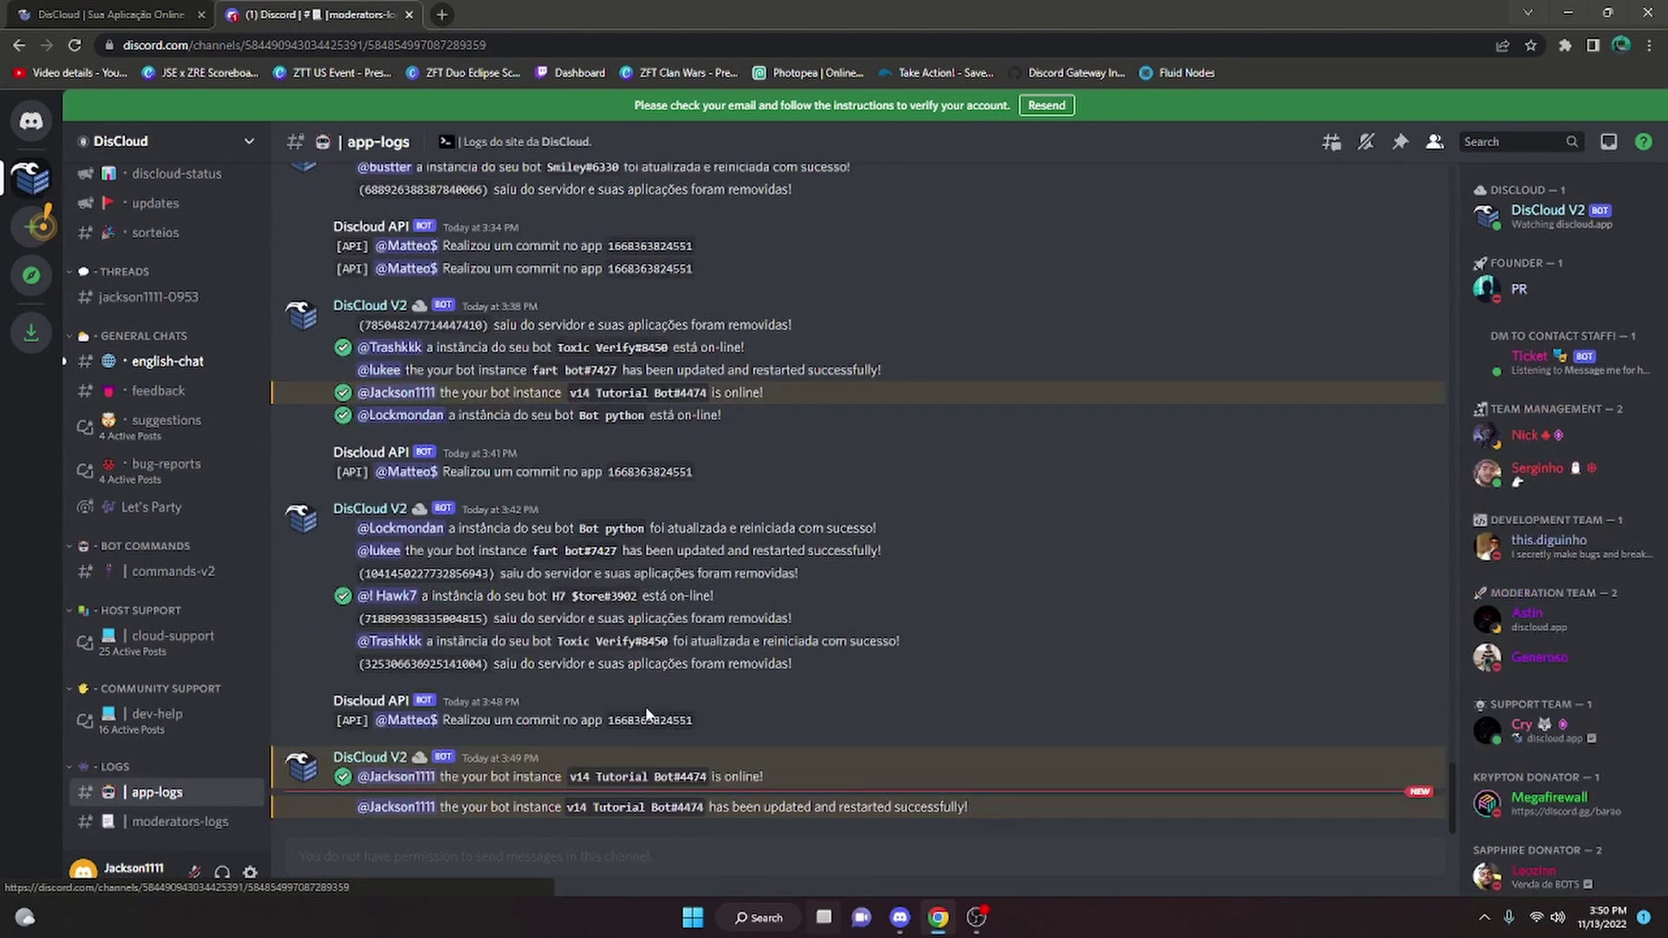
{"action": "left_click_drag", "start_coordinate": [1003, 822], "coordinate": [330, 807]}
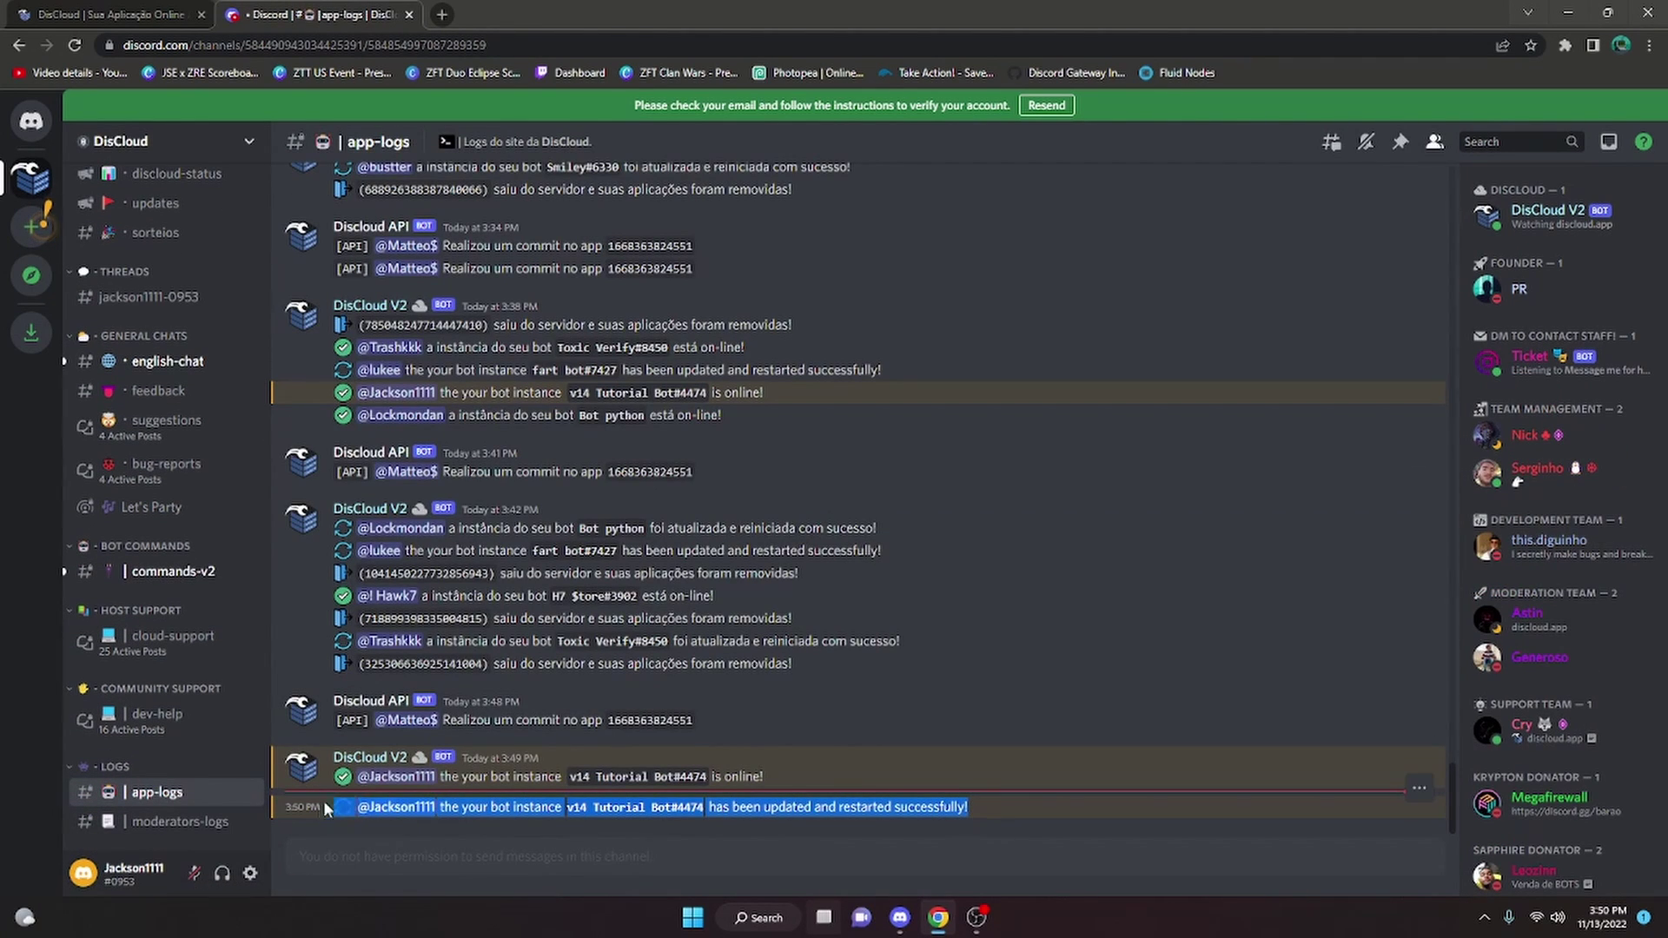
{"action": "left_click", "coordinate": [593, 789]}
Send >test twice in #eski-command-testing, closing Chrome in between, and get 'Bot is working!' replies
{"action": "key", "text": "alt+Tab"}
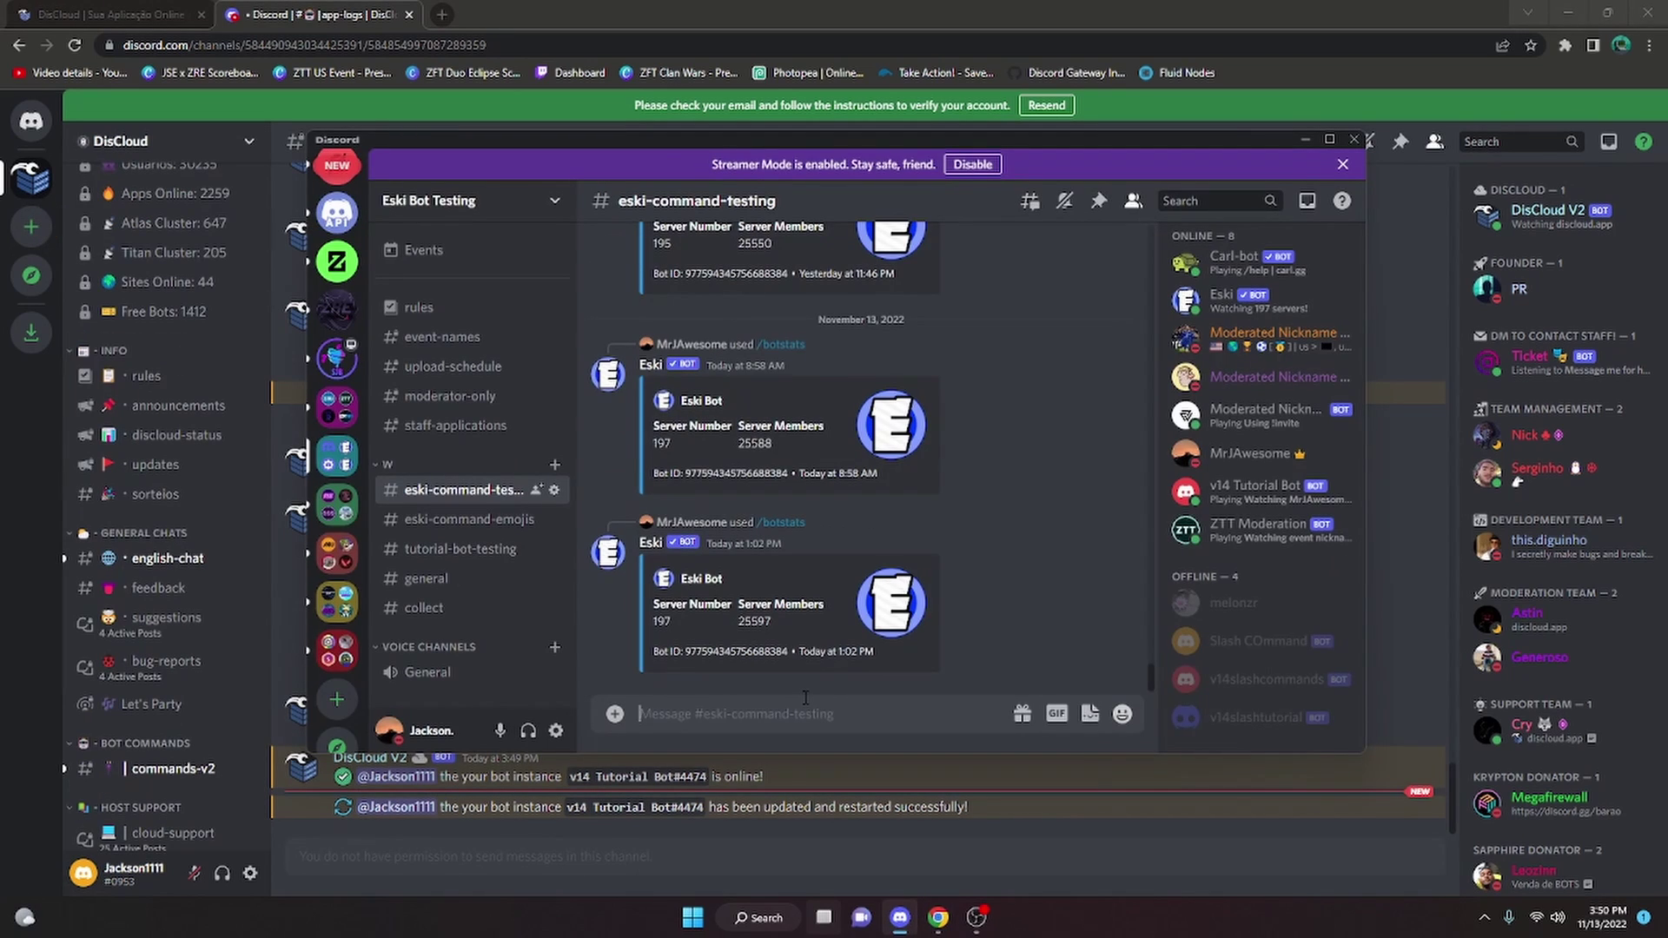
{"action": "type", "text": ">"}
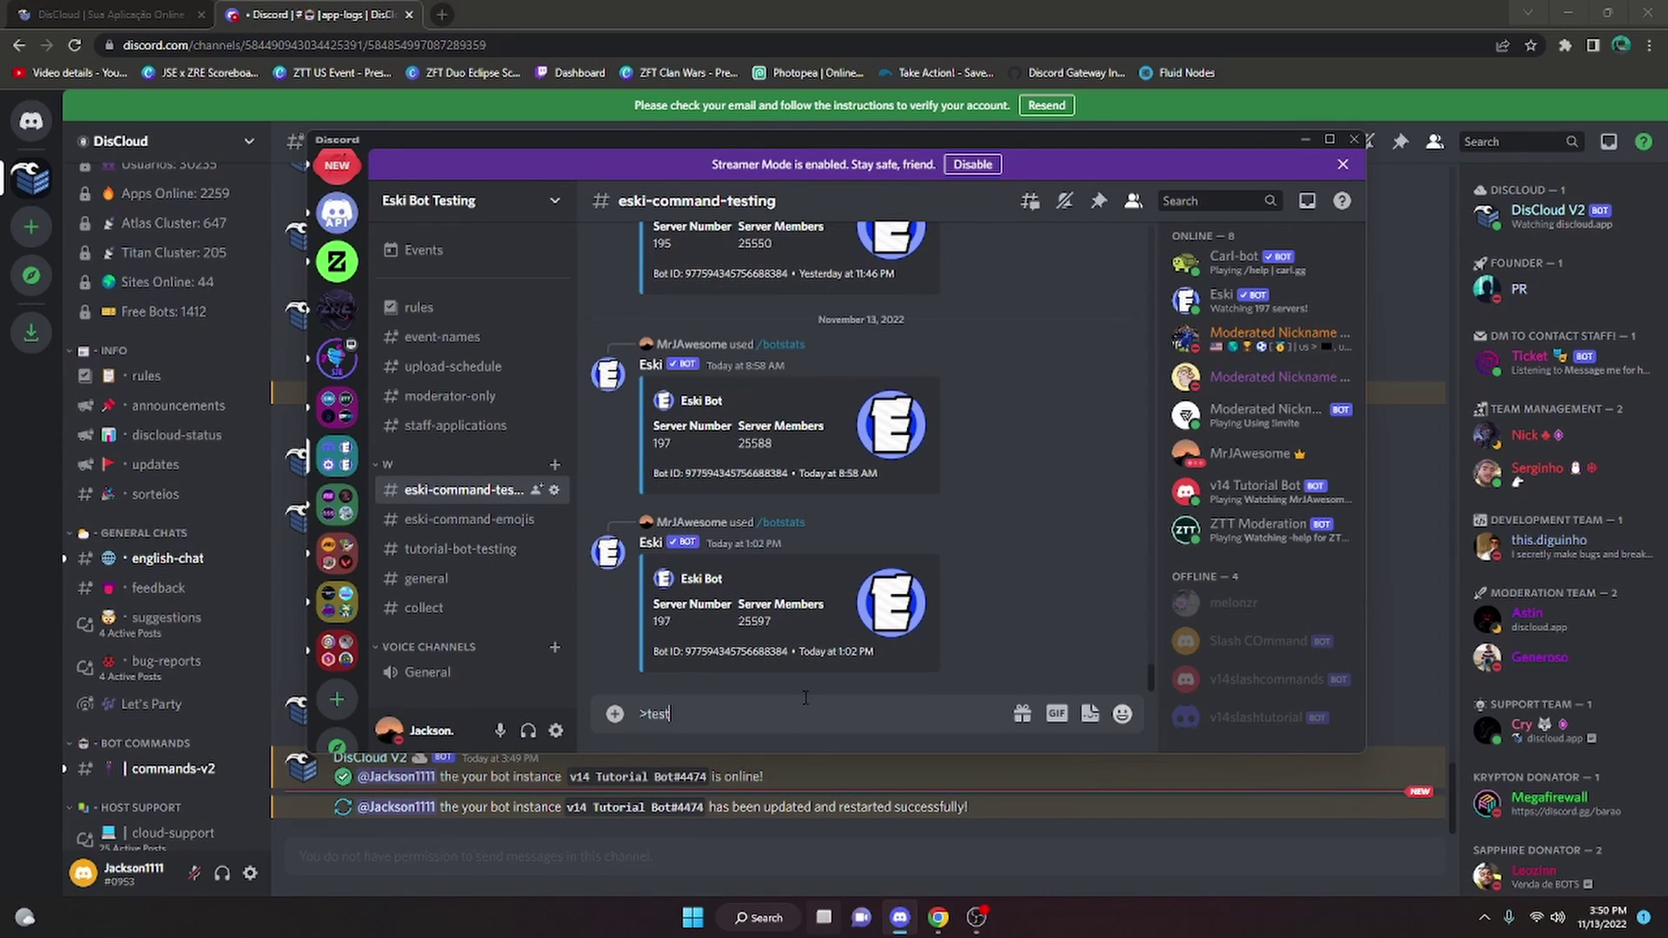
{"action": "type", "text": "test"}
{"action": "key", "text": "Return"}
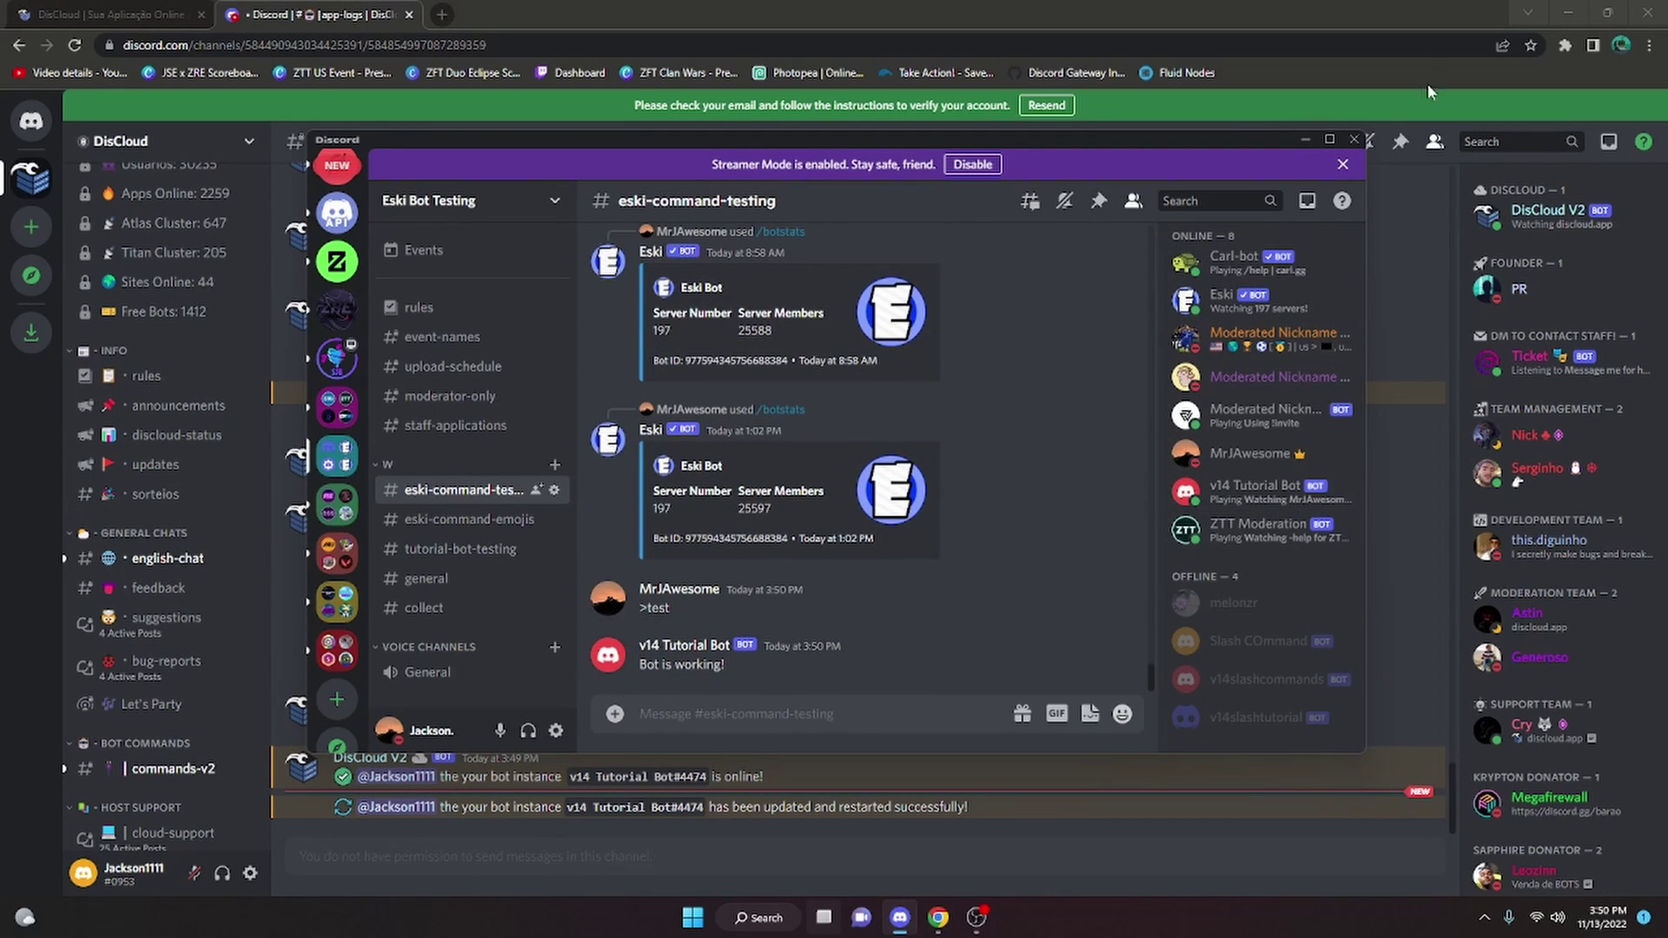
{"action": "left_click", "coordinate": [1656, 8]}
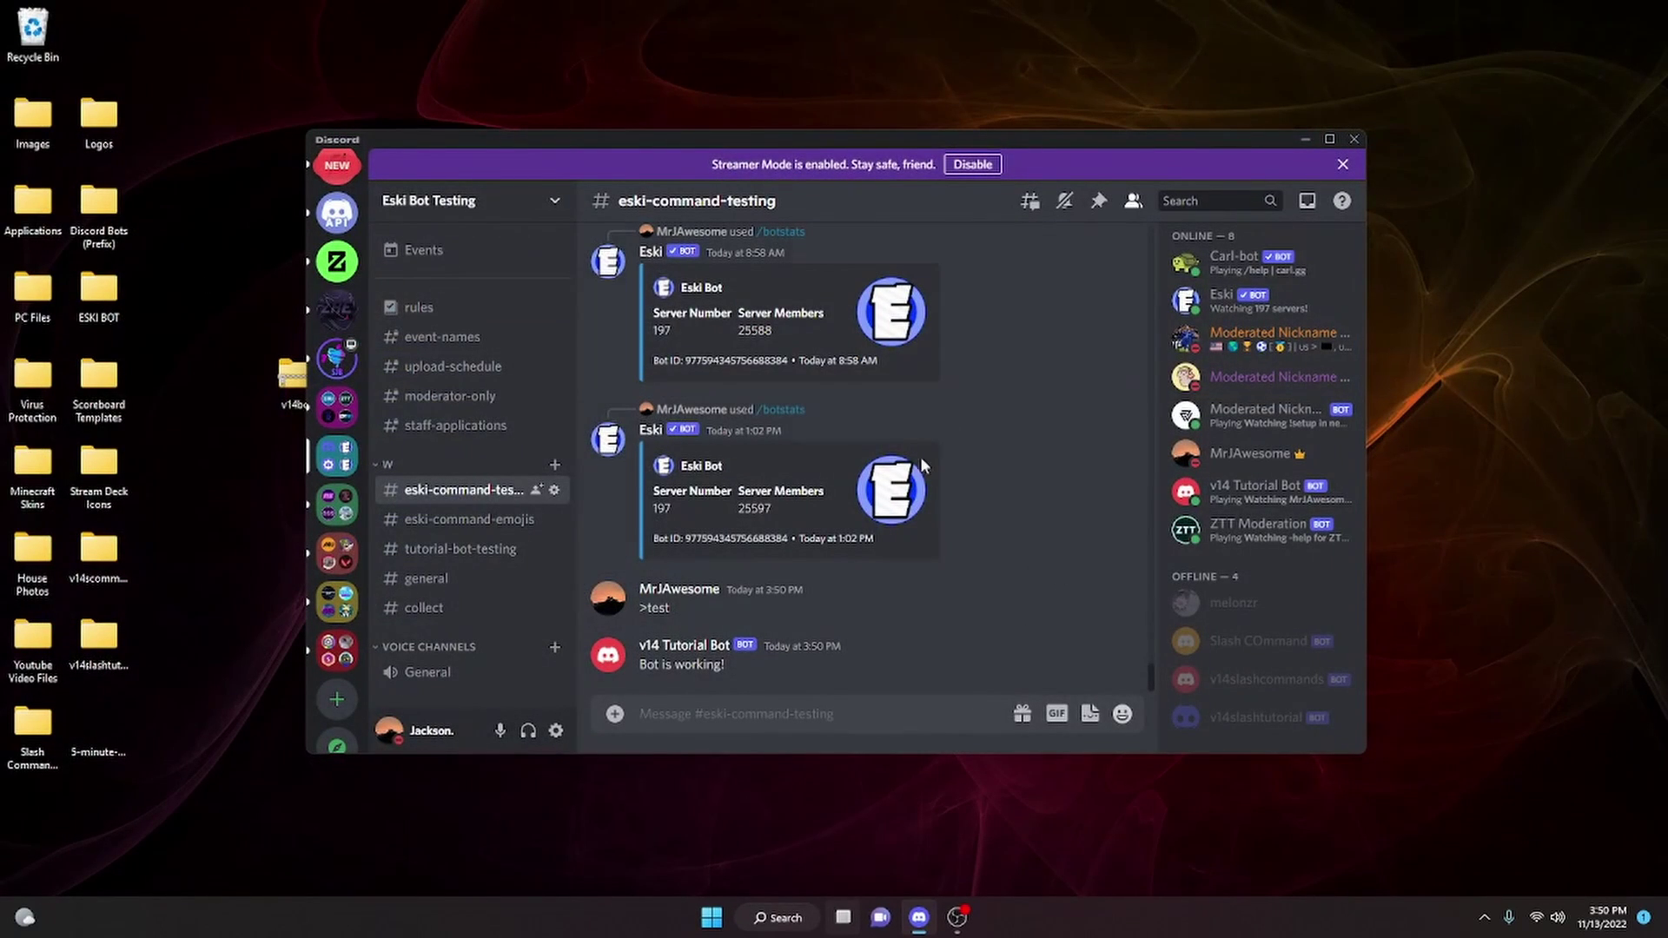
{"action": "type", "text": ">test"}
{"action": "key", "text": "Return"}
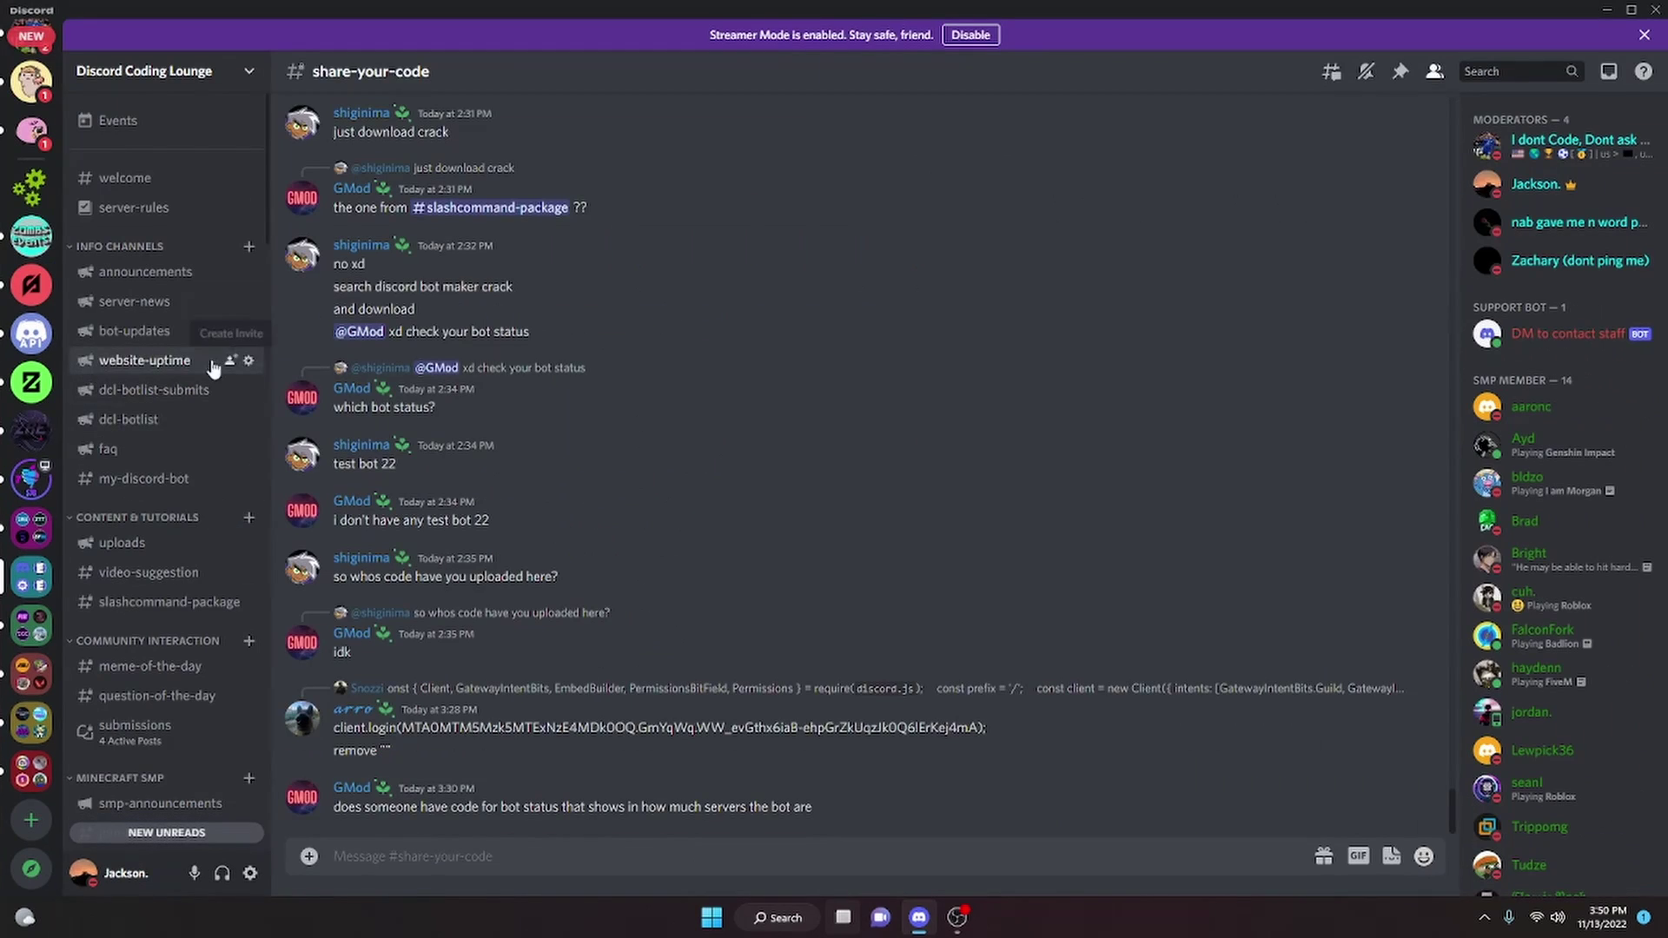
Scroll the Discord Coding Lounge channel list and switch to #general
{"action": "scroll", "coordinate": [169, 434], "scroll_direction": "down", "scroll_amount": 10}
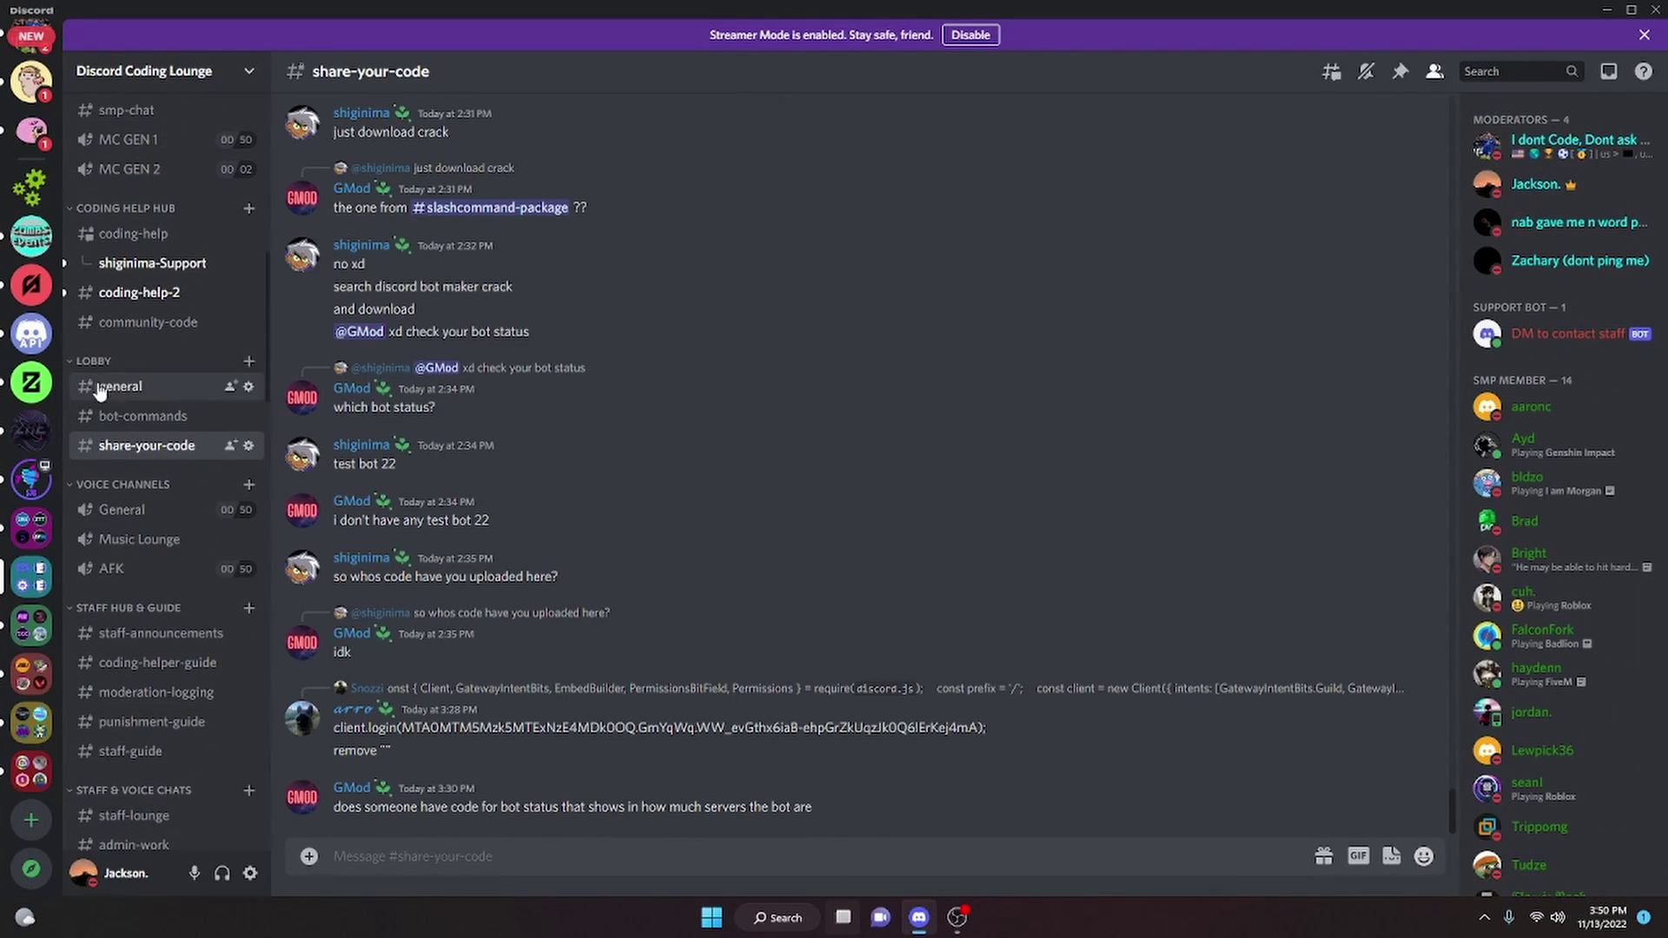
{"action": "left_click", "coordinate": [122, 391]}
{"action": "scroll", "coordinate": [122, 391], "scroll_direction": "up", "scroll_amount": 10}
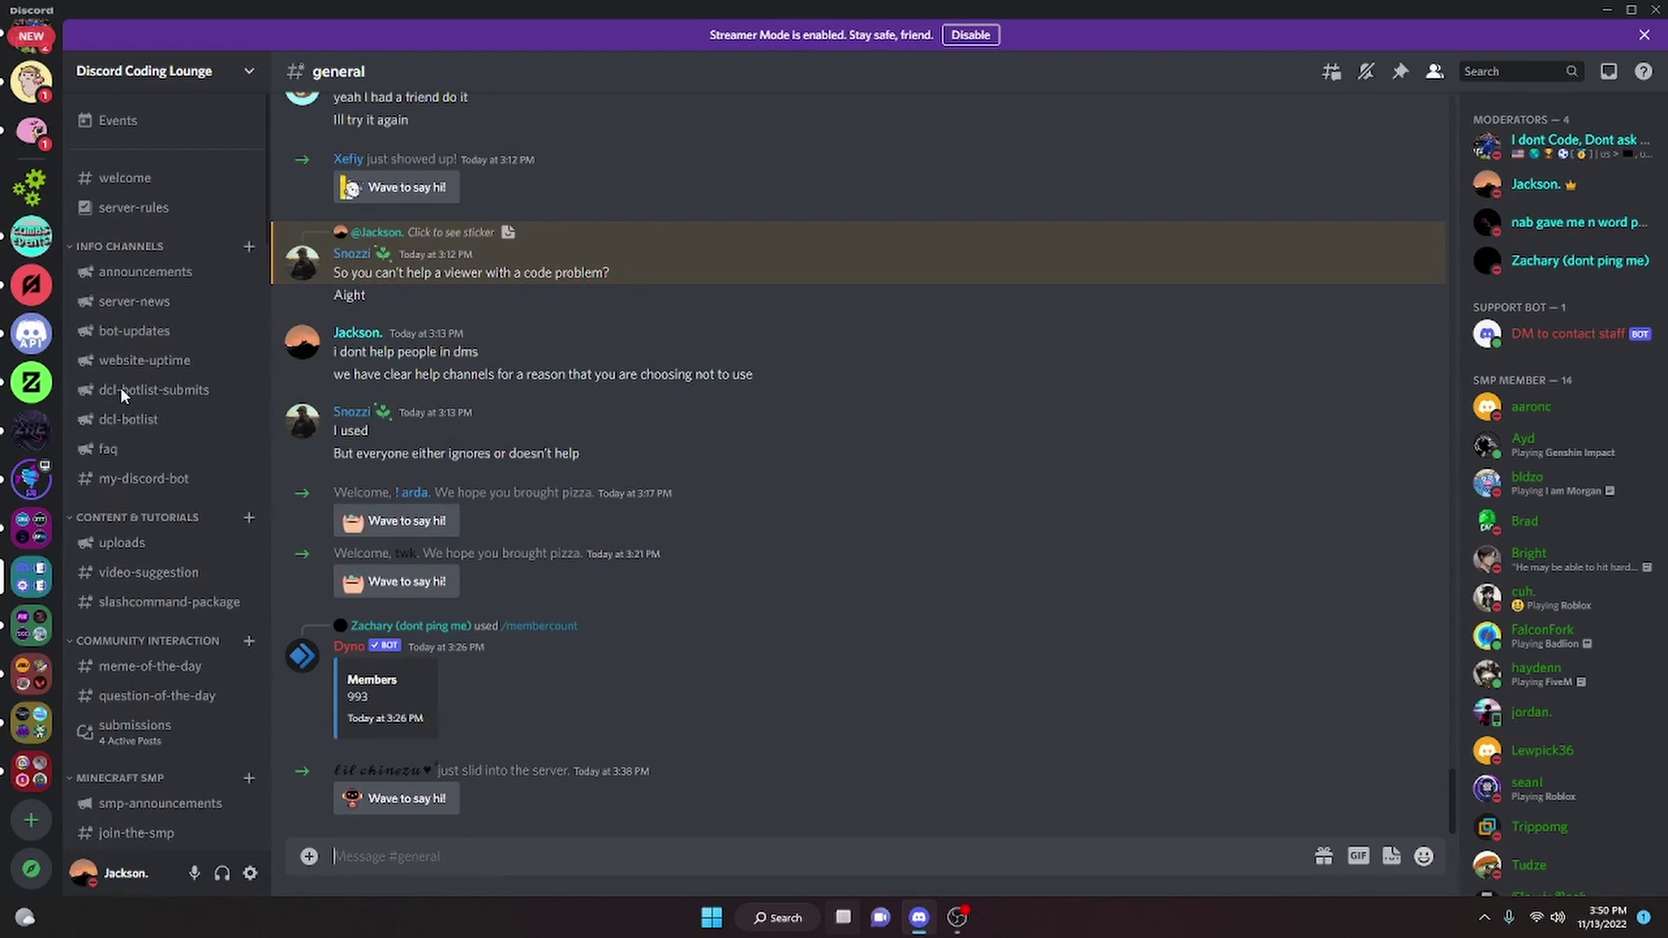